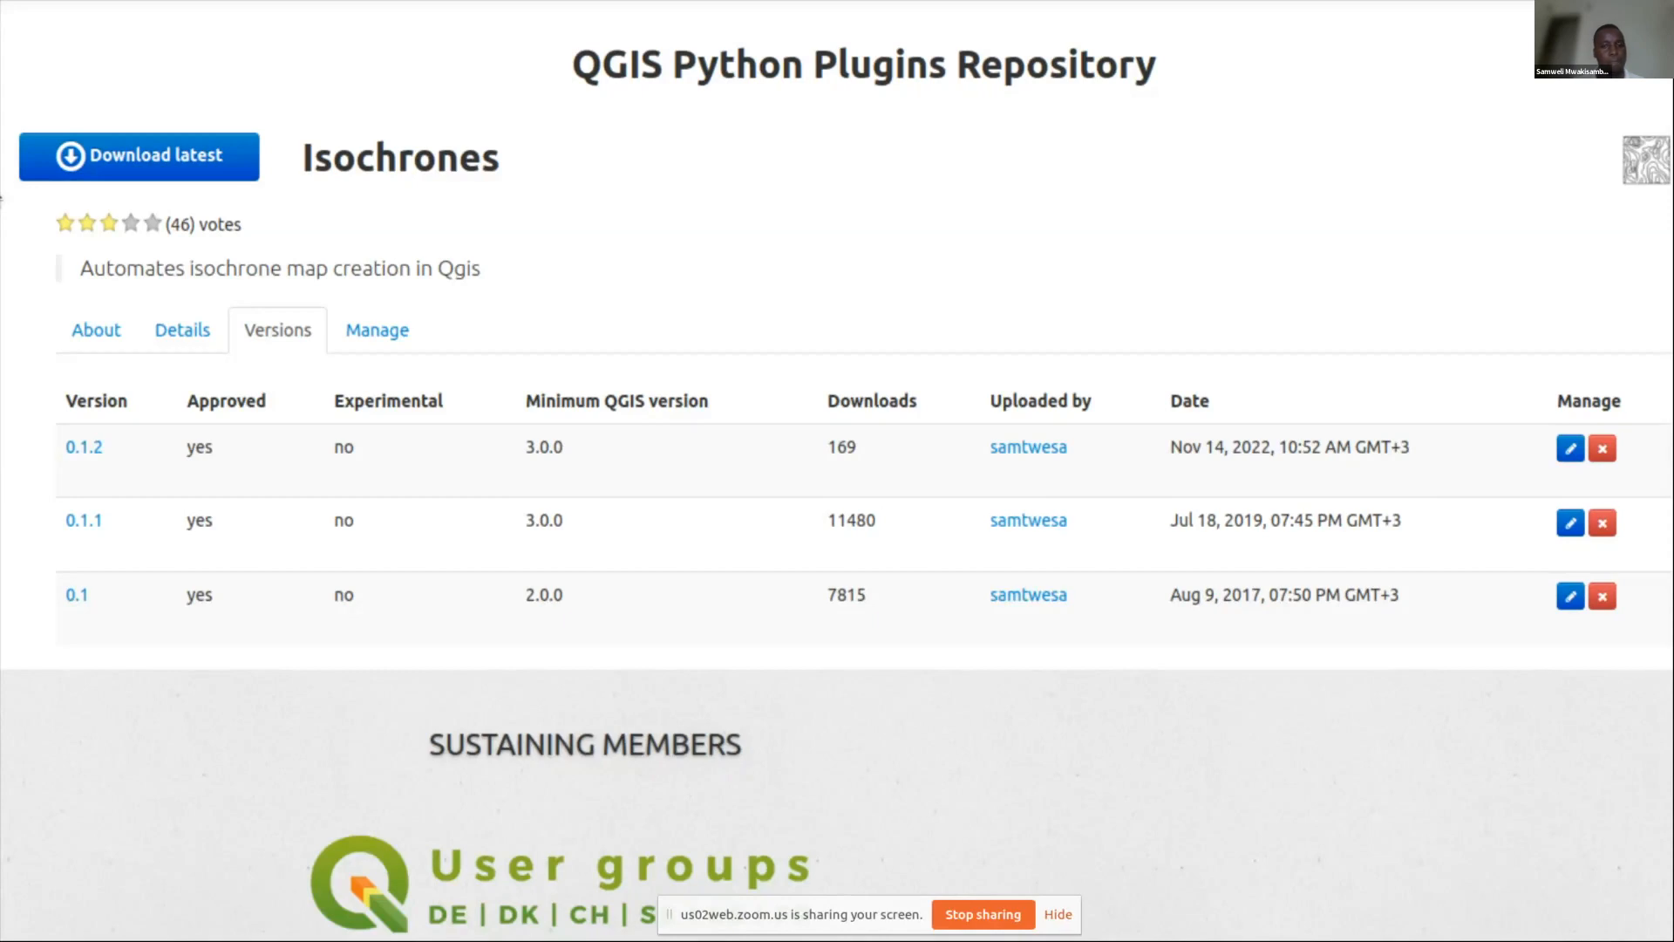
Advance to the Installation slide listing the three plugin installation routes.
key("Right")
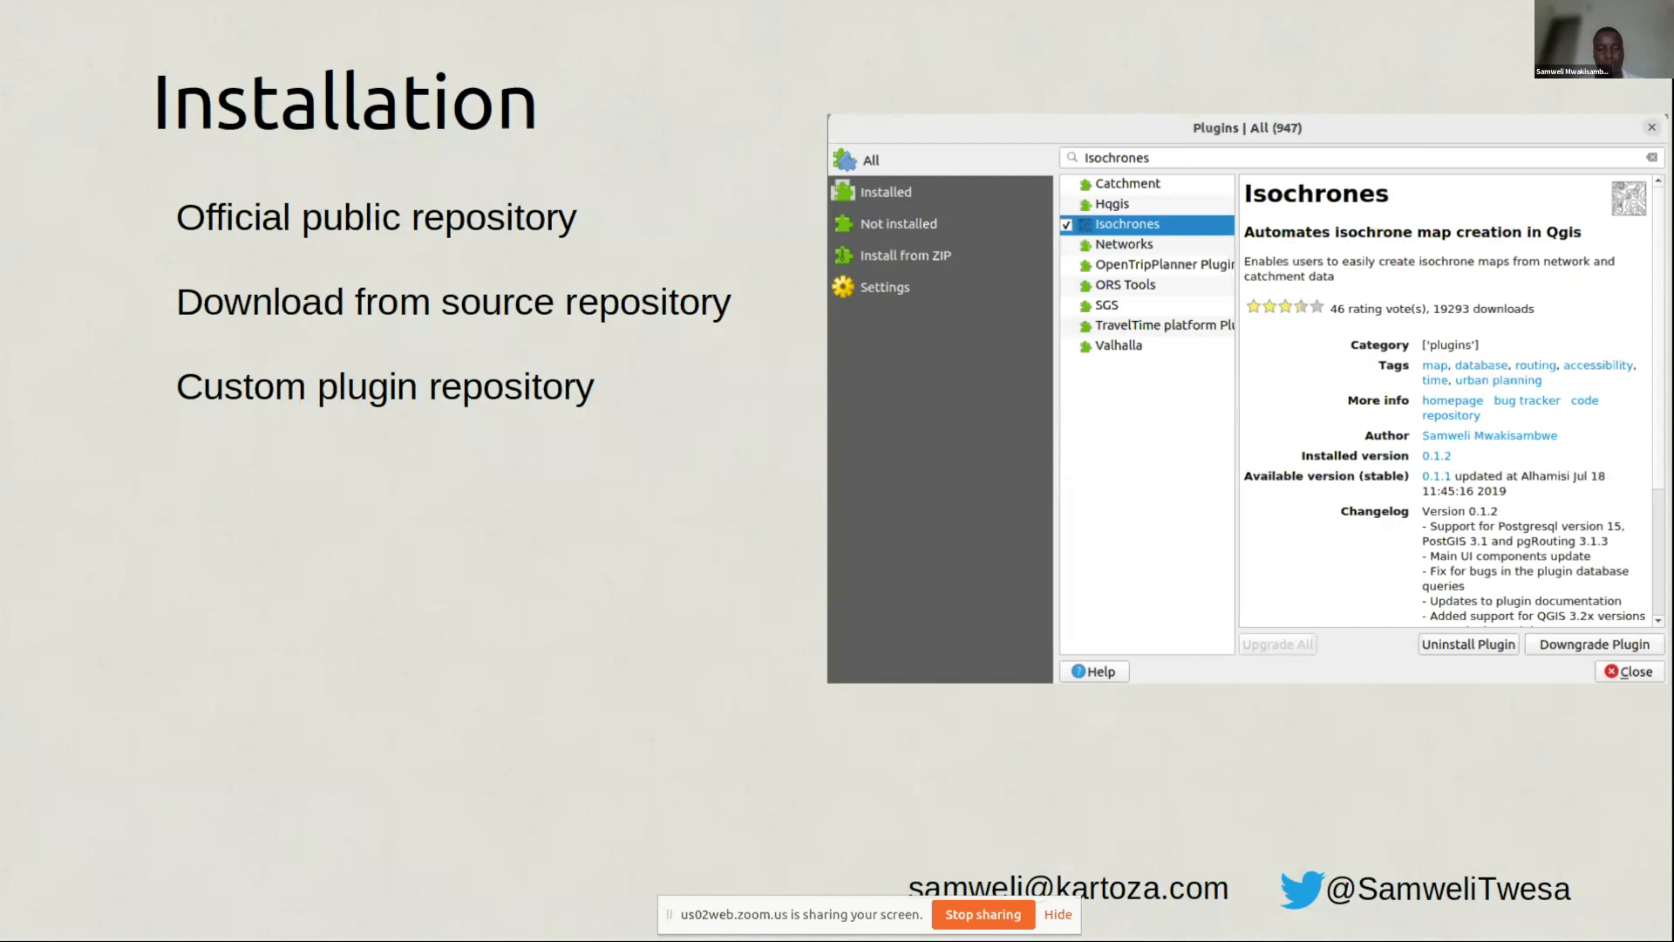
Step past the How it works slide and leave the slideshow for the Zoom webinar.
key("Right")
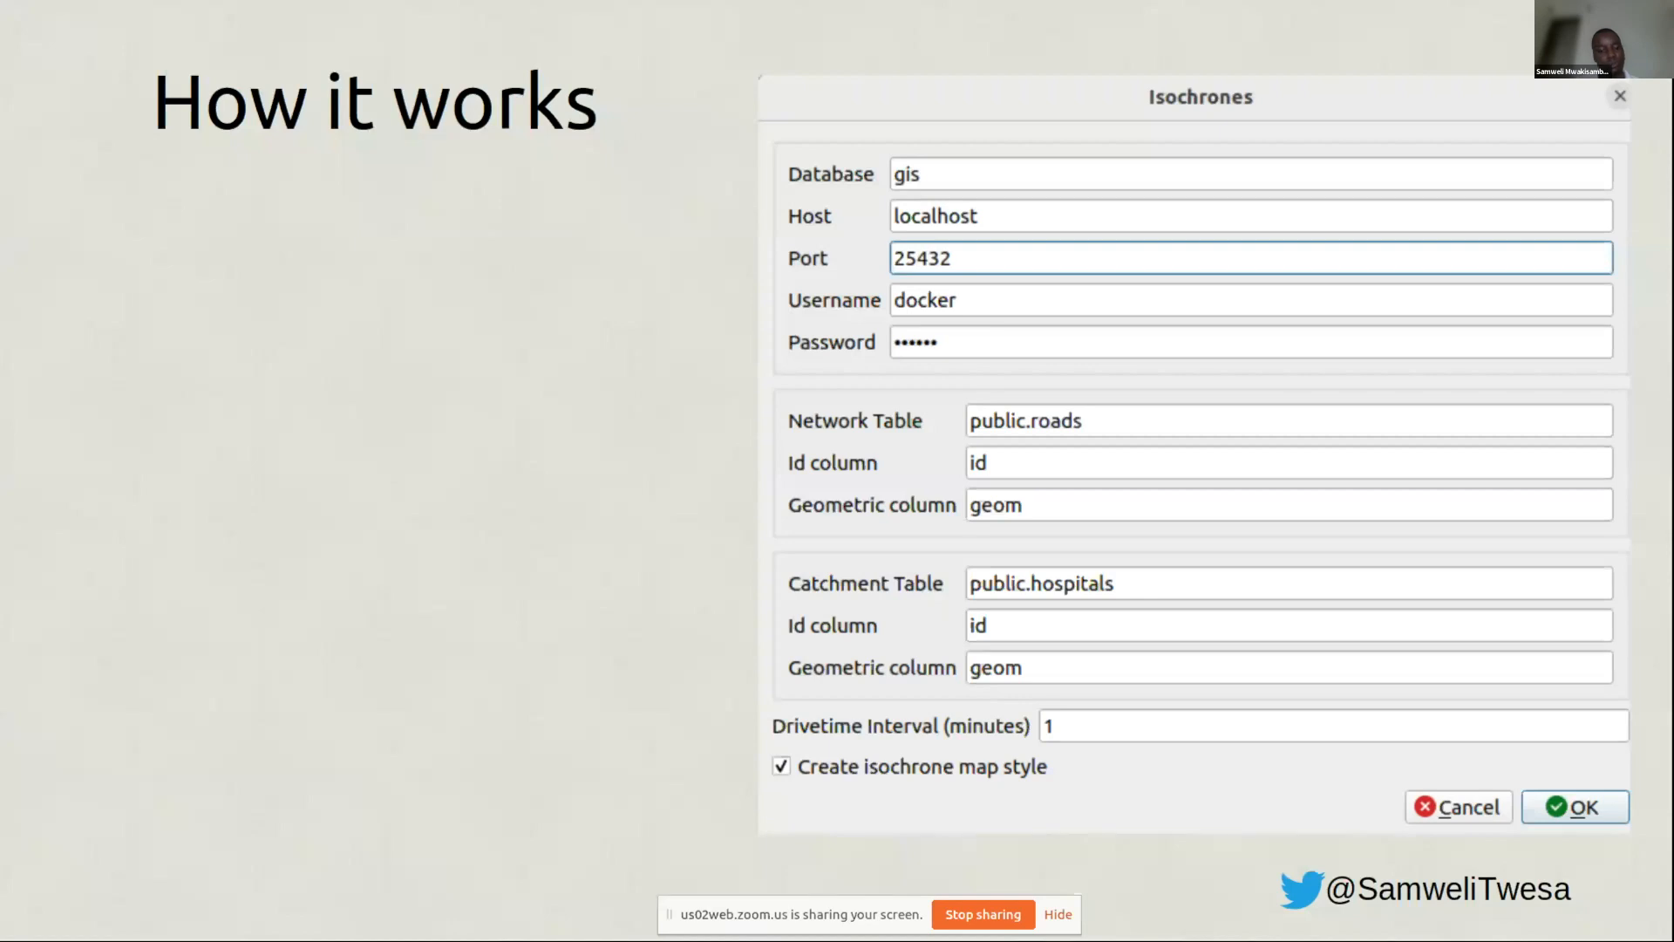
key("alt+Tab")
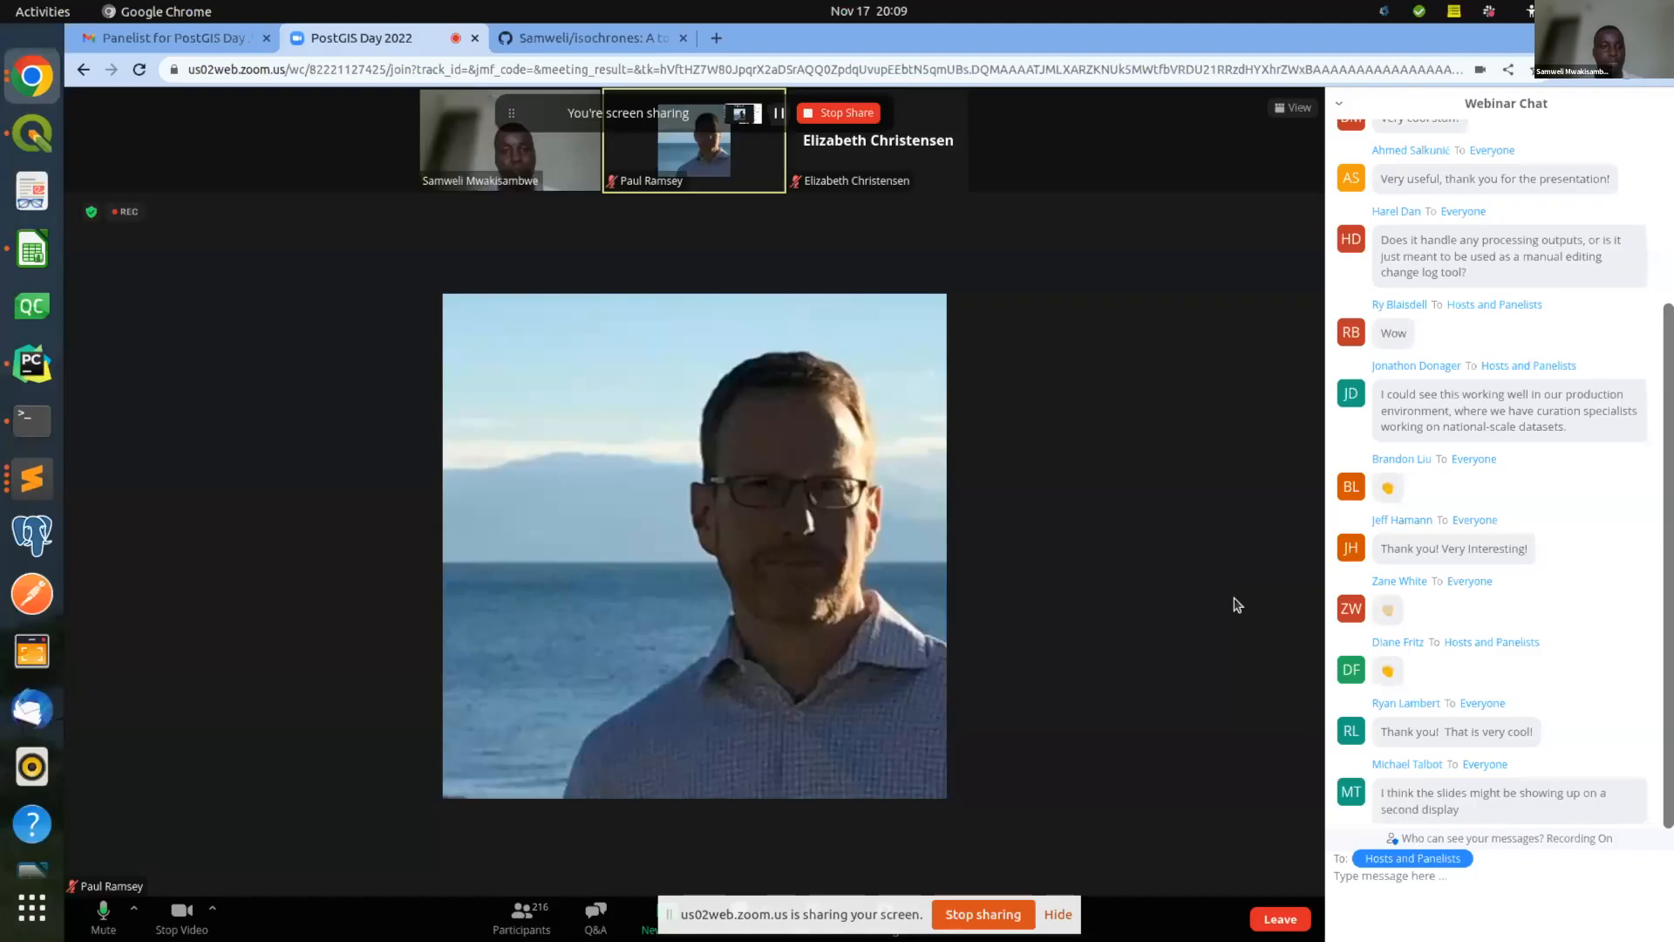
Bring QGIS Desktop forward with the untitled roads and hospitals project.
left_click(47, 144)
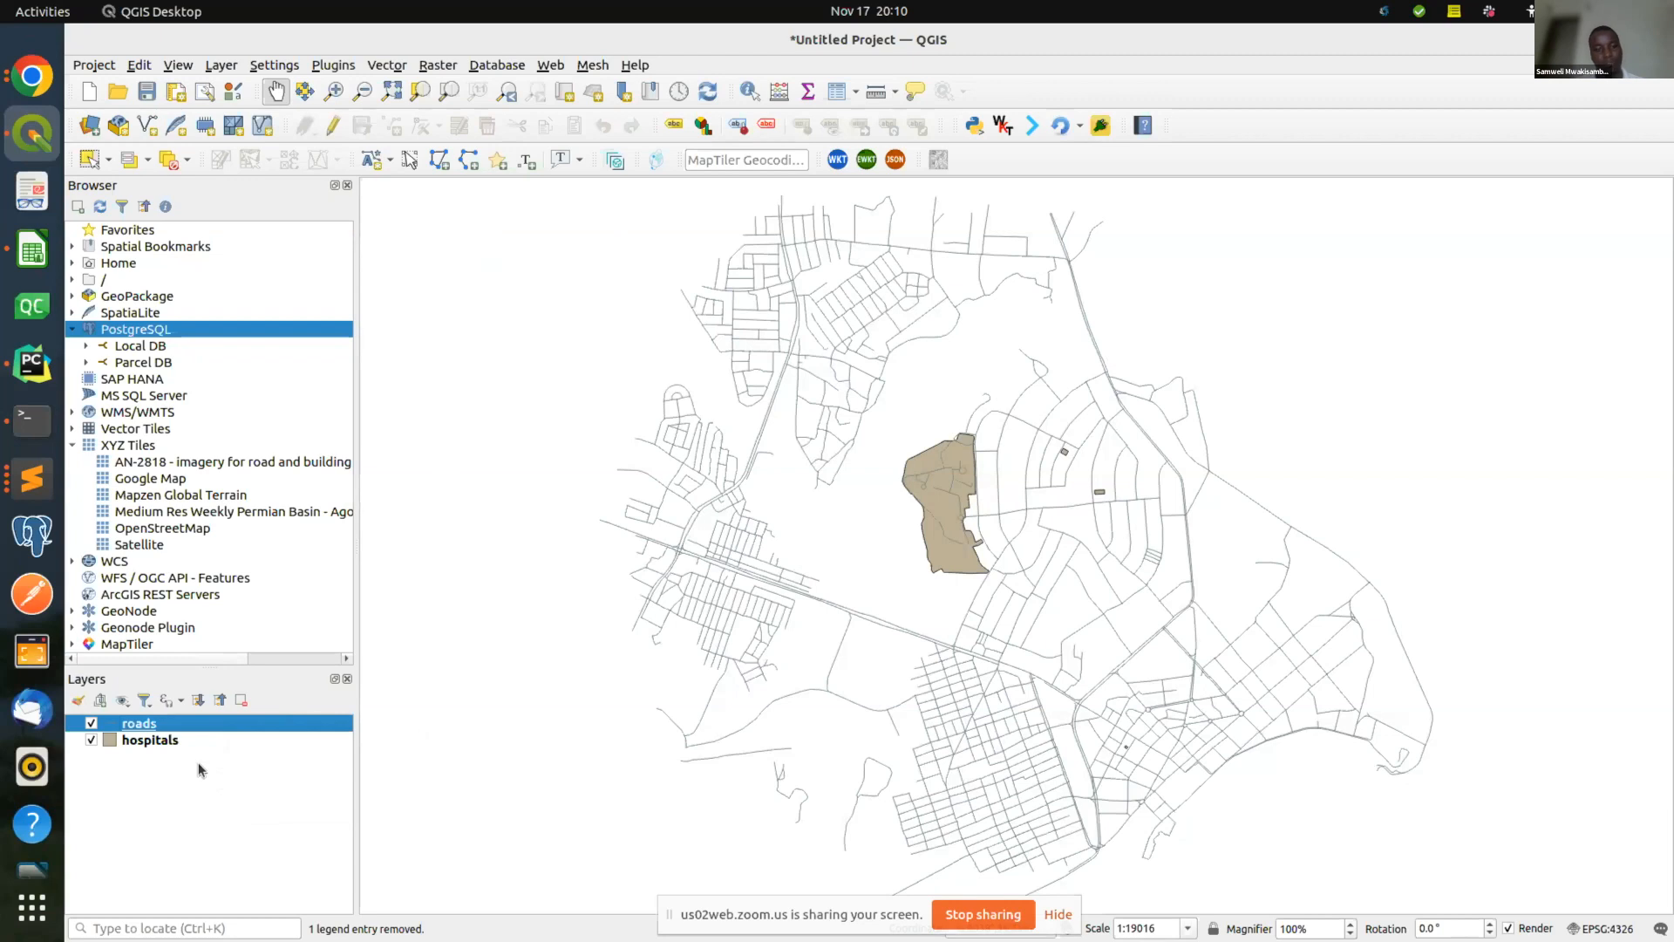
Add a World Map layer by entering 'world' in the Coordinate box.
left_click(195, 737)
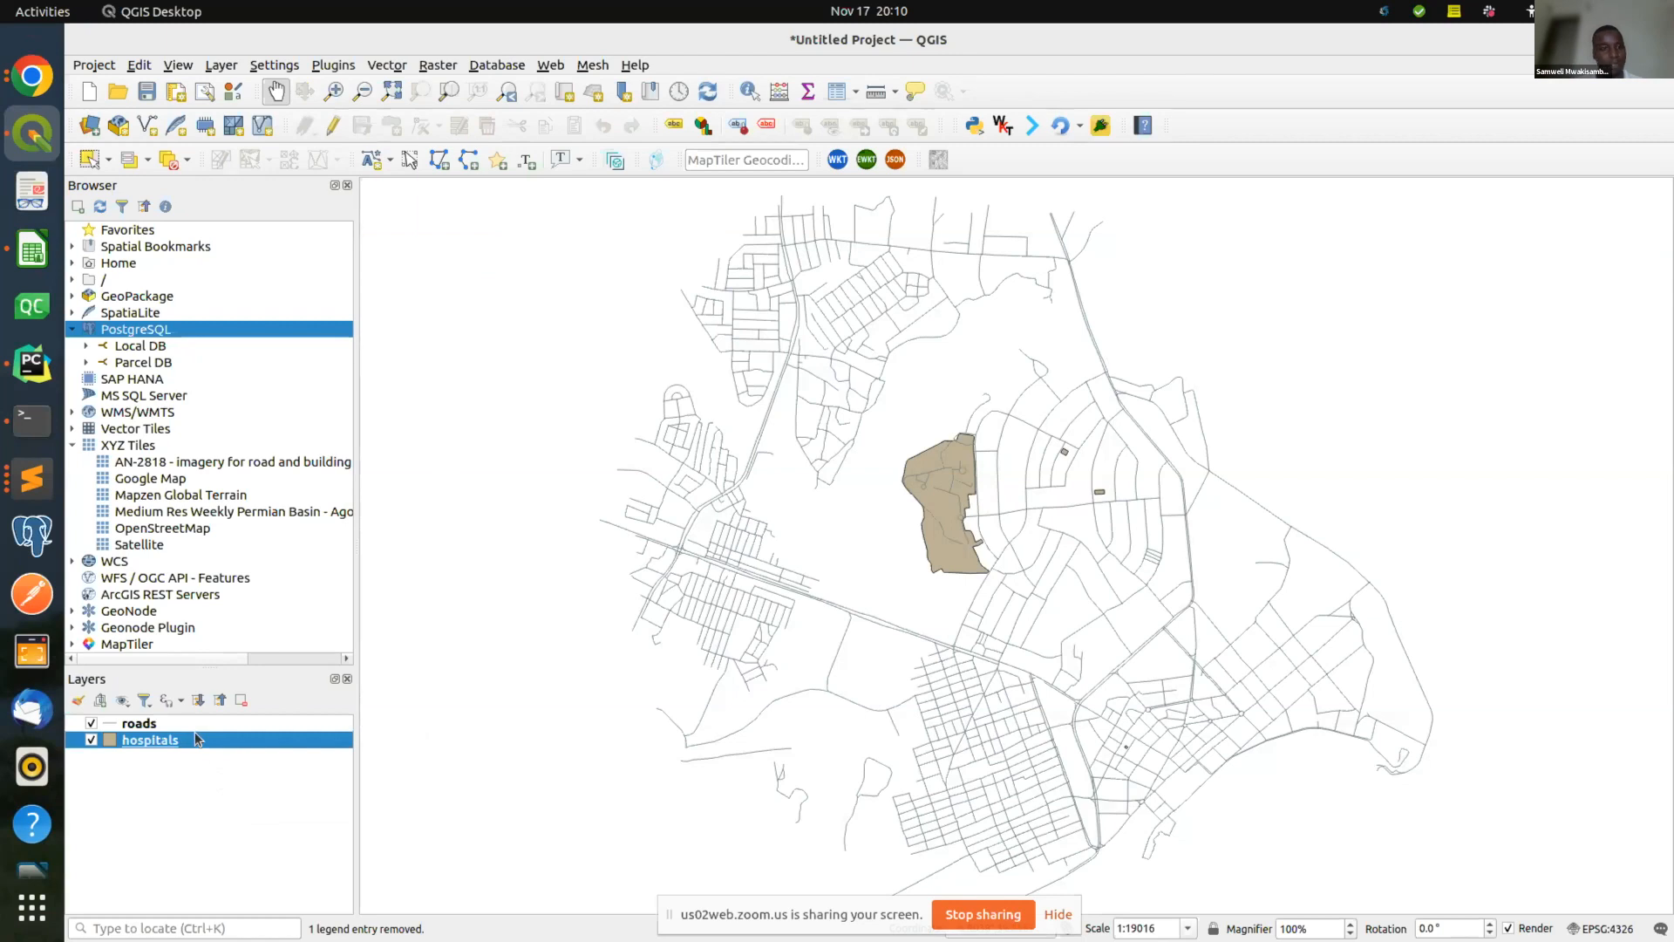
left_click(1058, 914)
triple_click(1006, 927)
type("world")
key("Return")
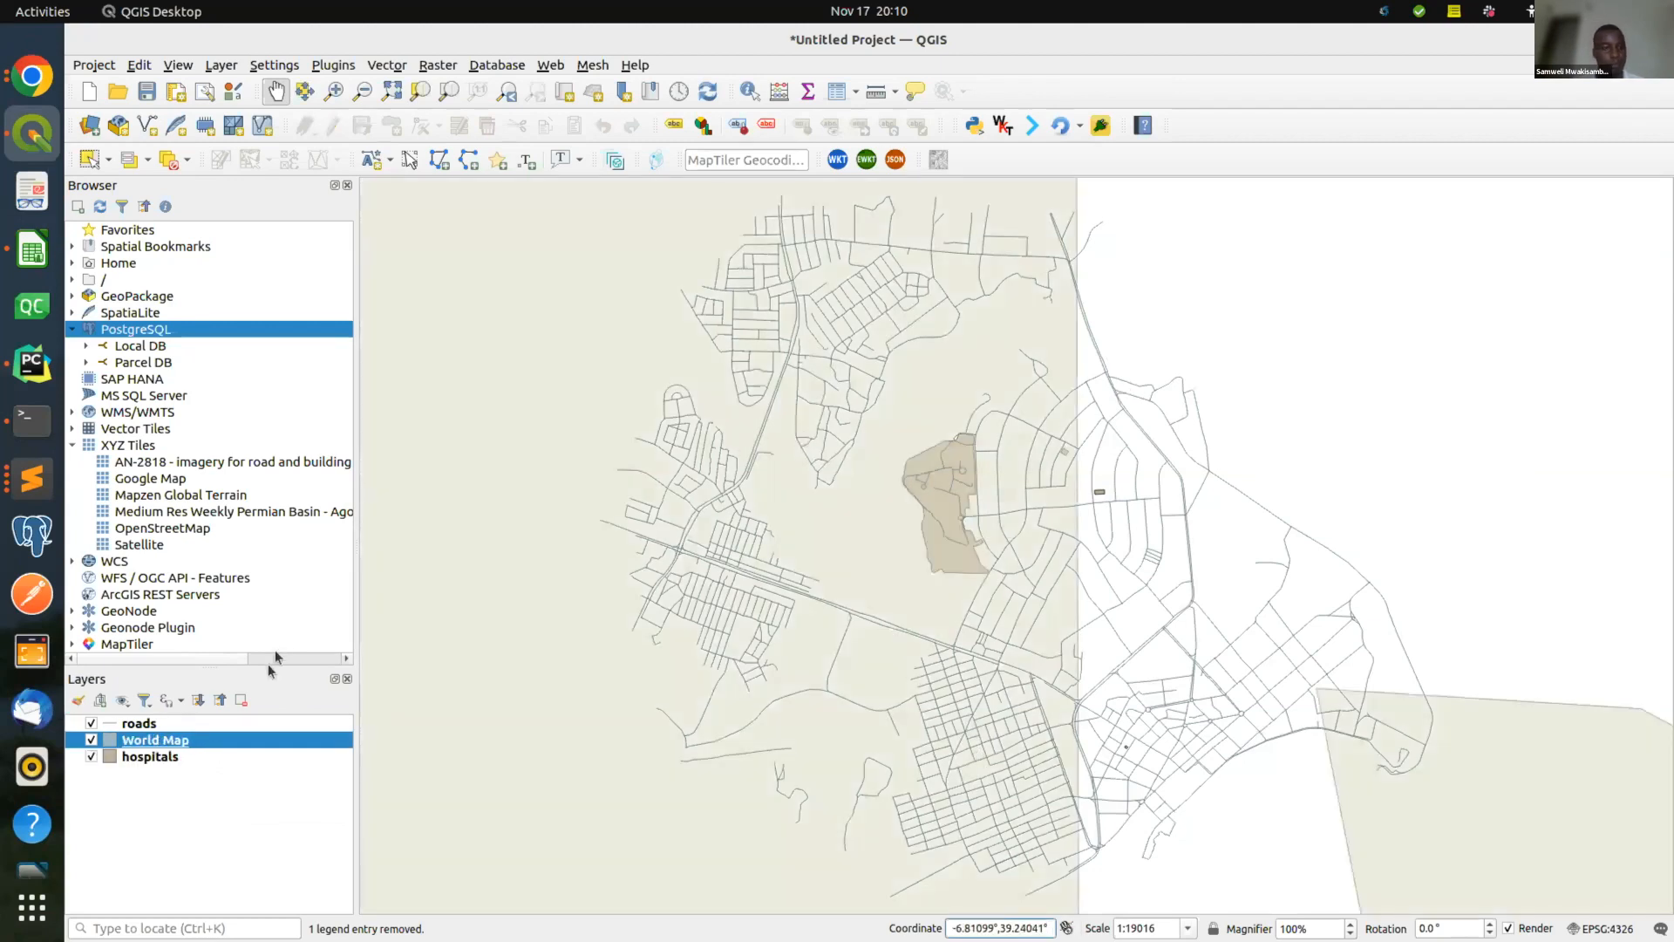
Zoom the map out to a continent-wide view showing most of Africa.
right_click(234, 736)
left_click(228, 793)
left_click(363, 90)
left_click(842, 345)
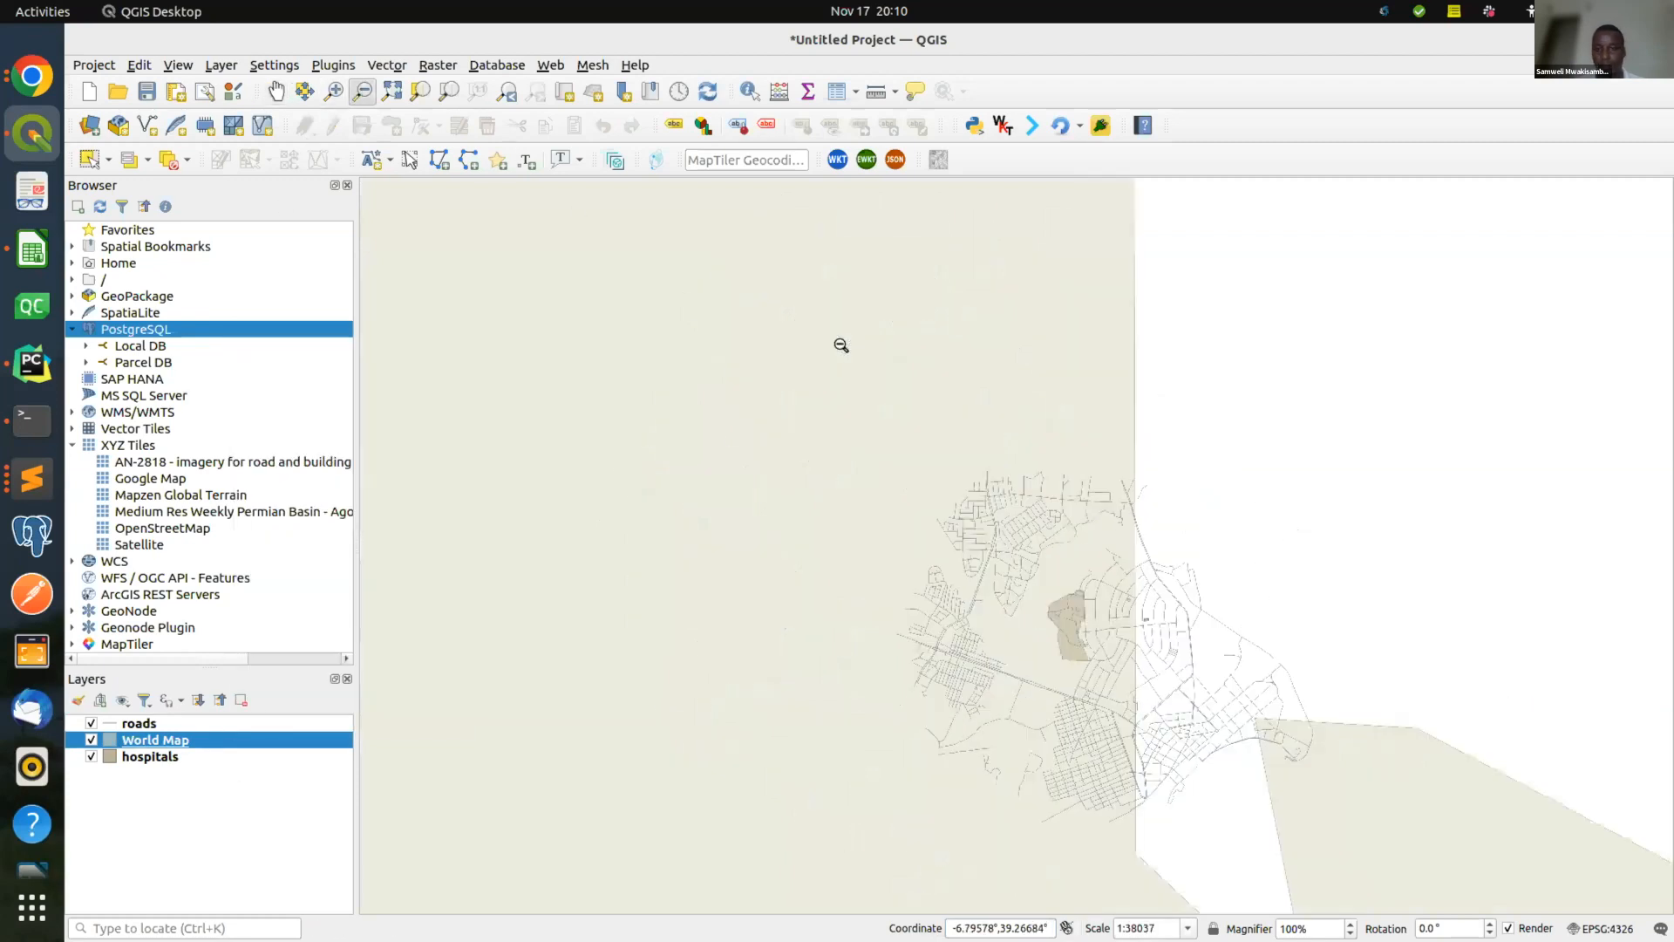
left_click(841, 345)
left_click(841, 345)
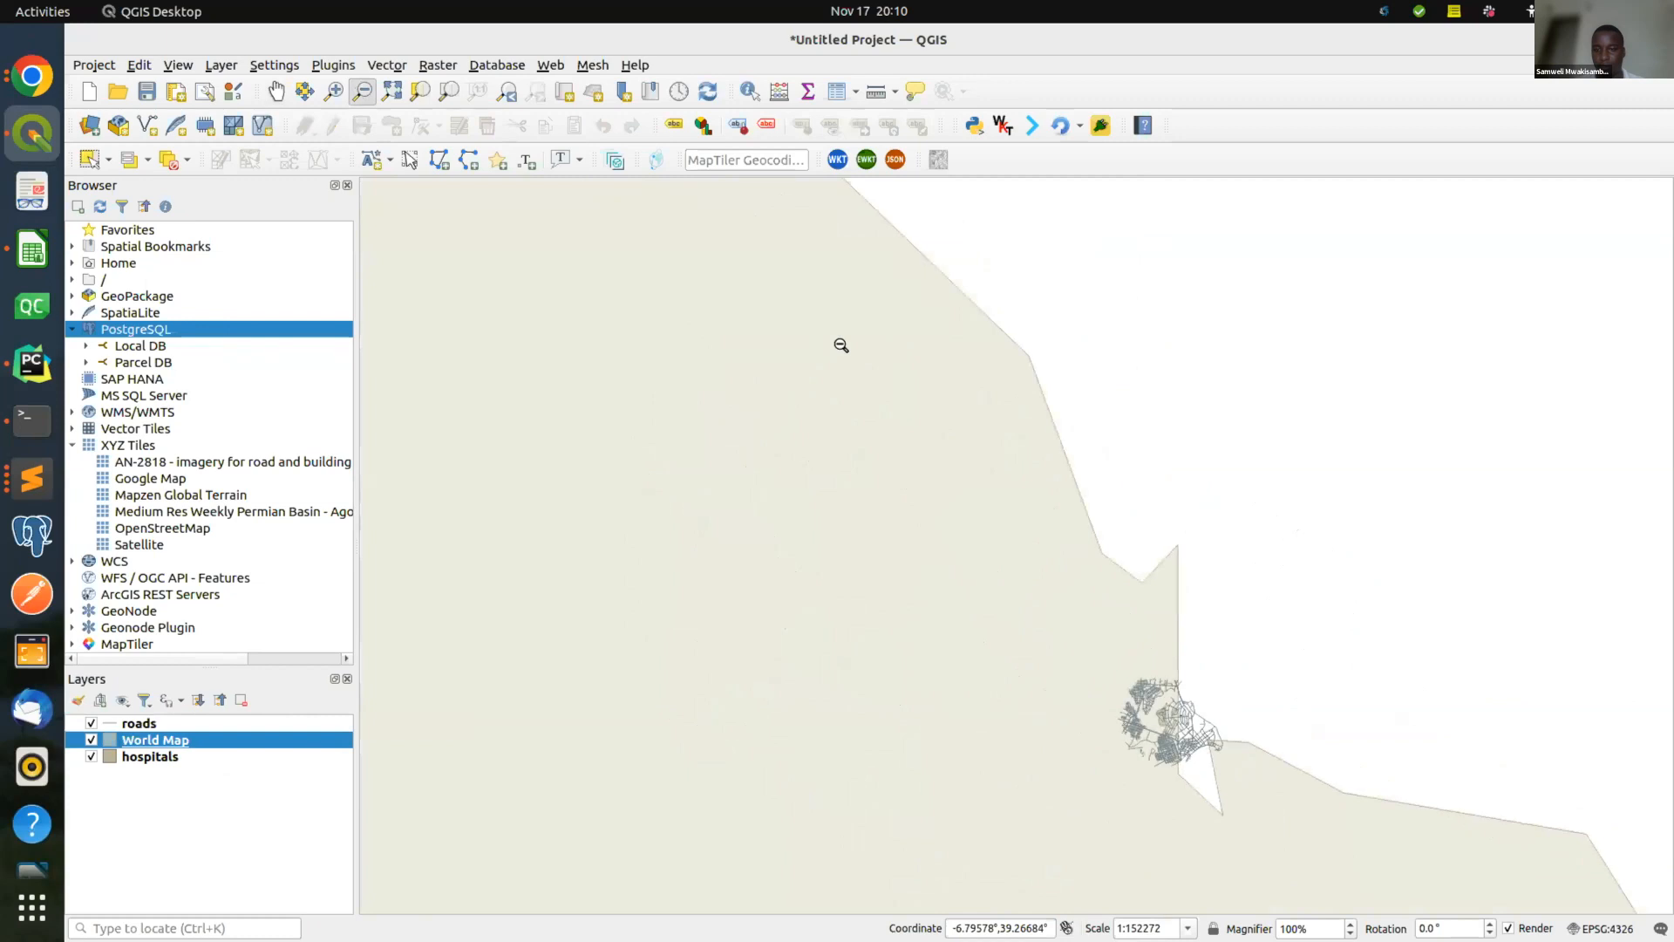
left_click(1028, 589)
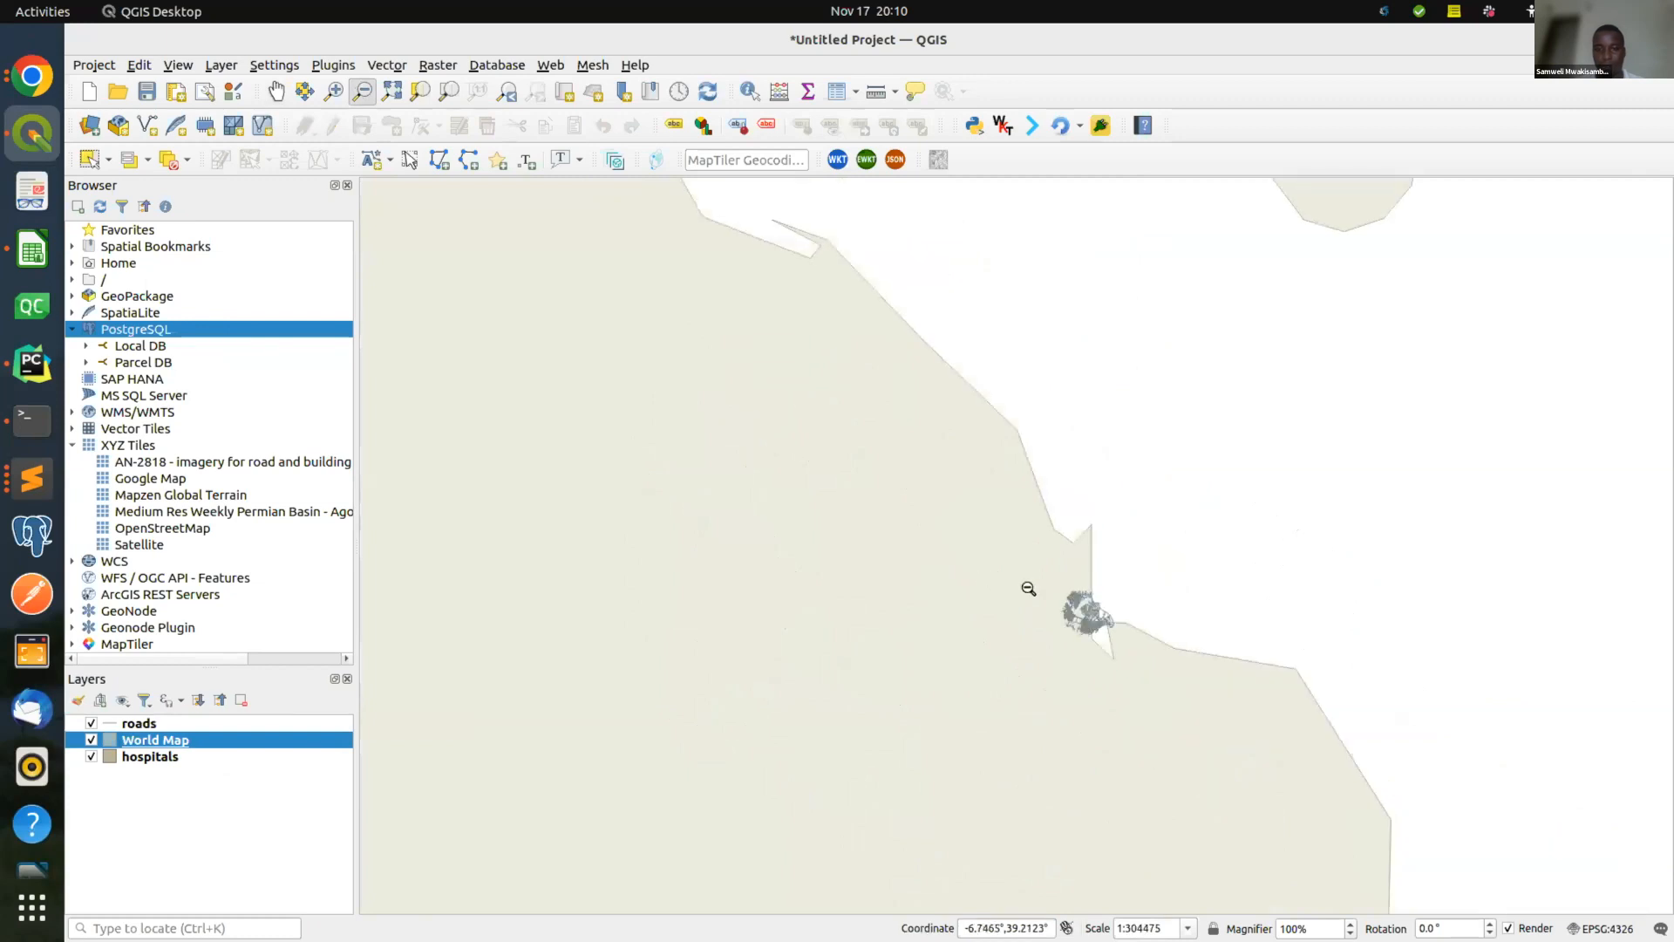
left_click(1028, 589)
left_click(1029, 589)
left_click(1028, 588)
left_click(1029, 589)
left_click(1029, 589)
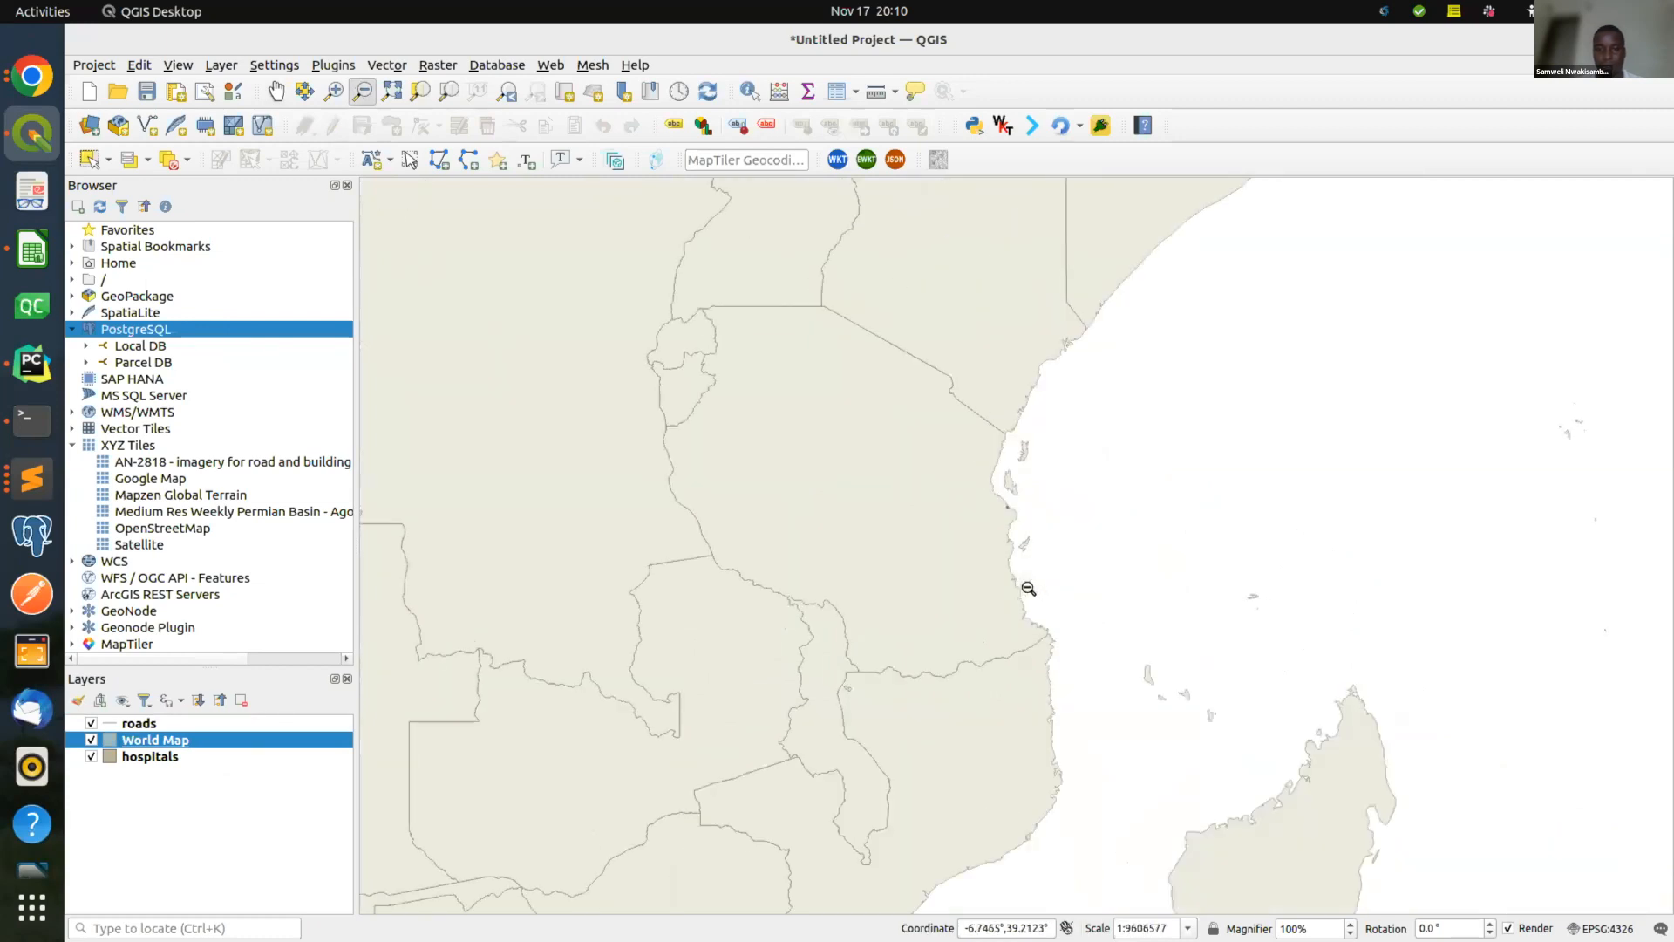
left_click(1029, 589)
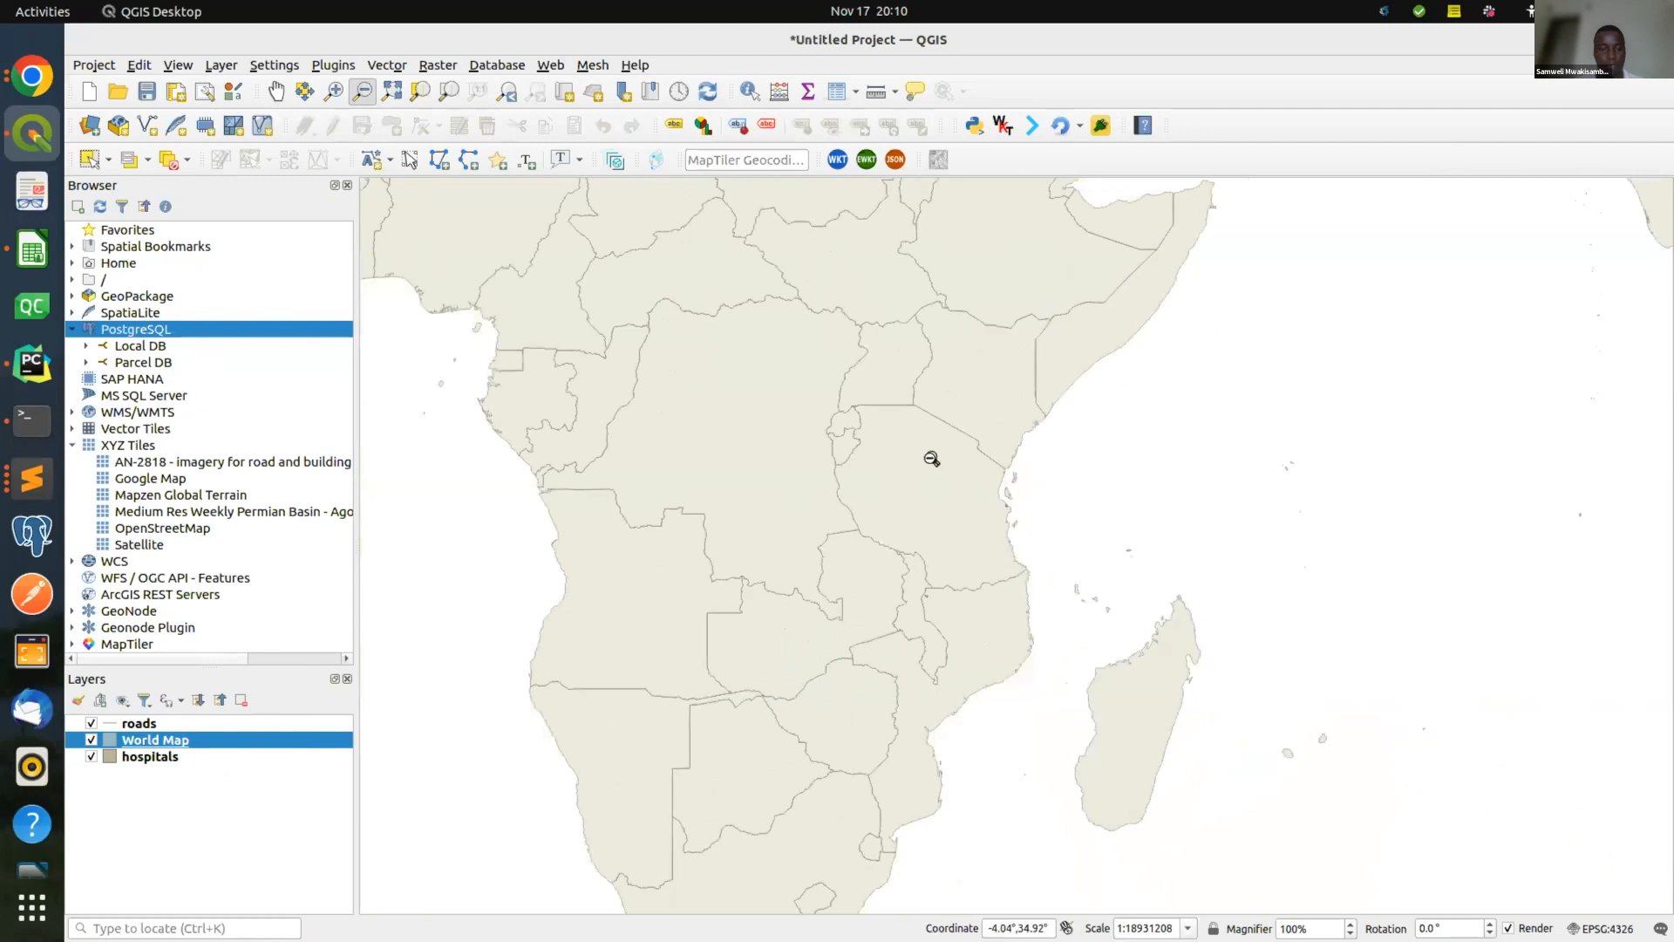
Zoom to the roads layer extent and hide the World Map layer.
left_click(207, 722)
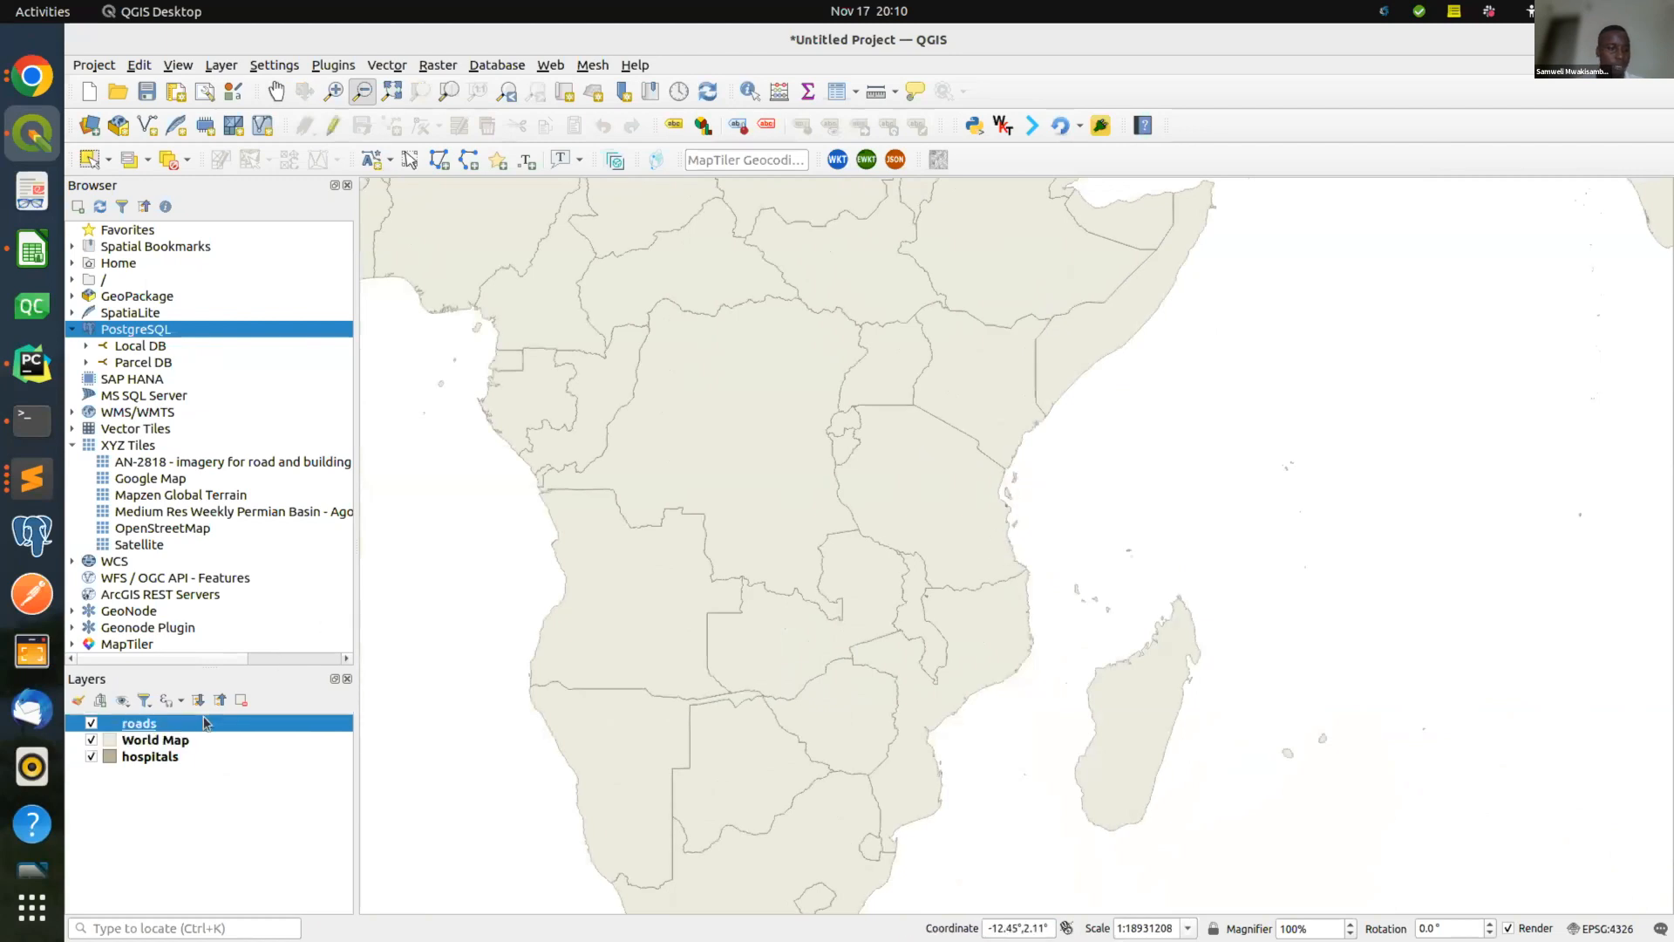
right_click(207, 722)
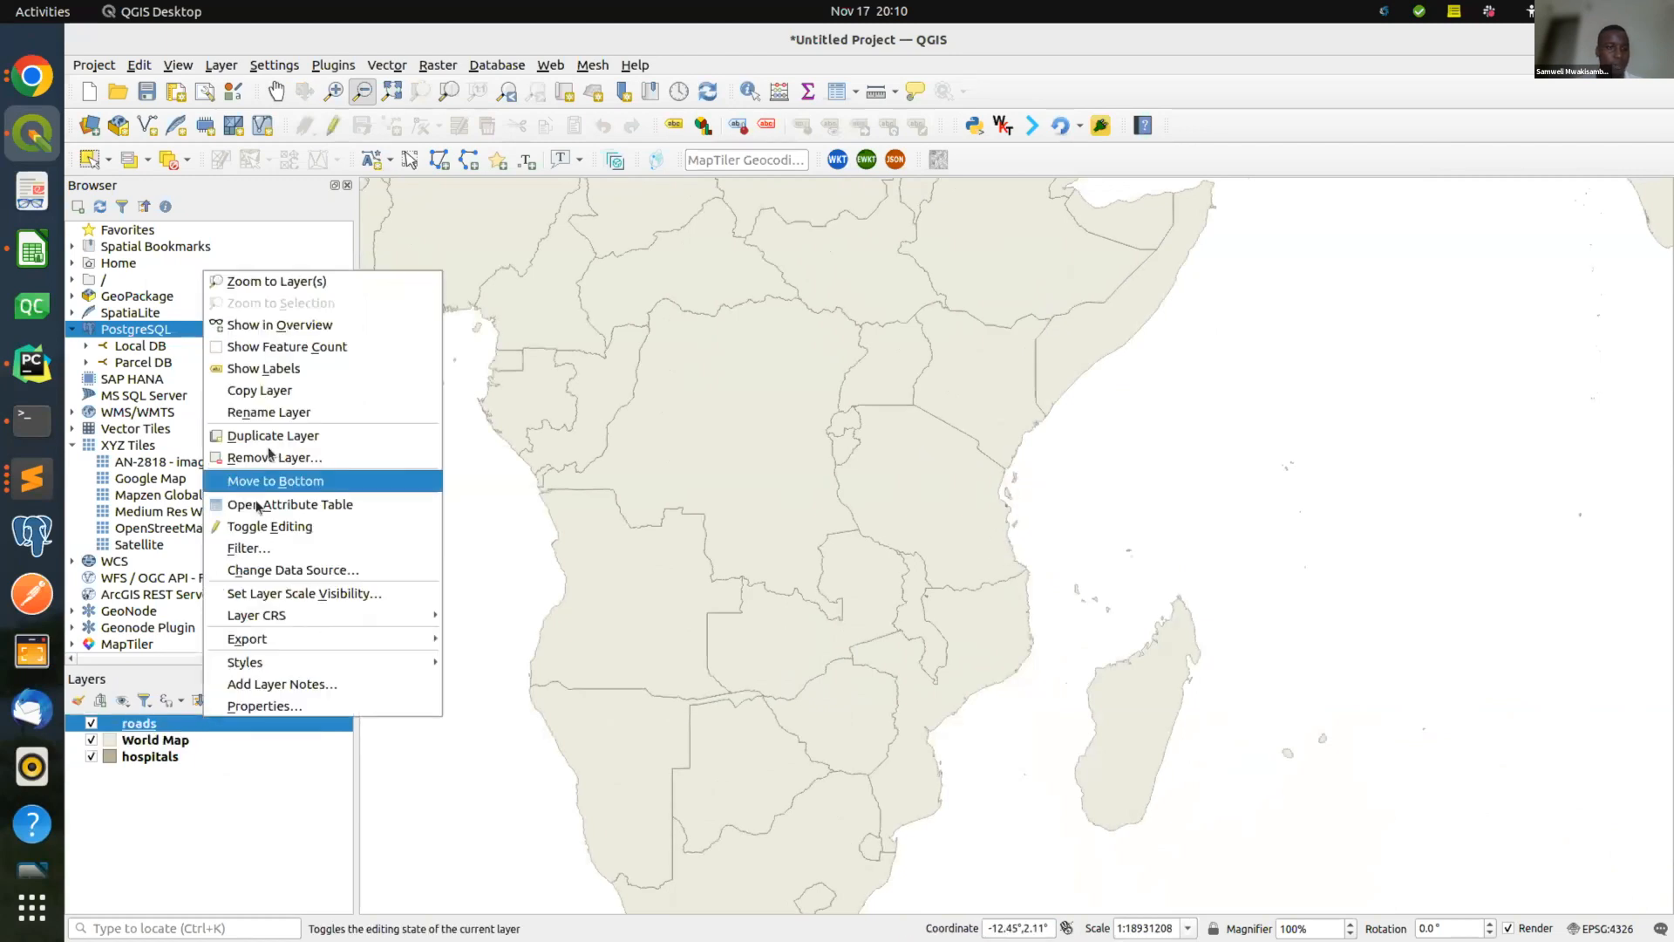
left_click(363, 280)
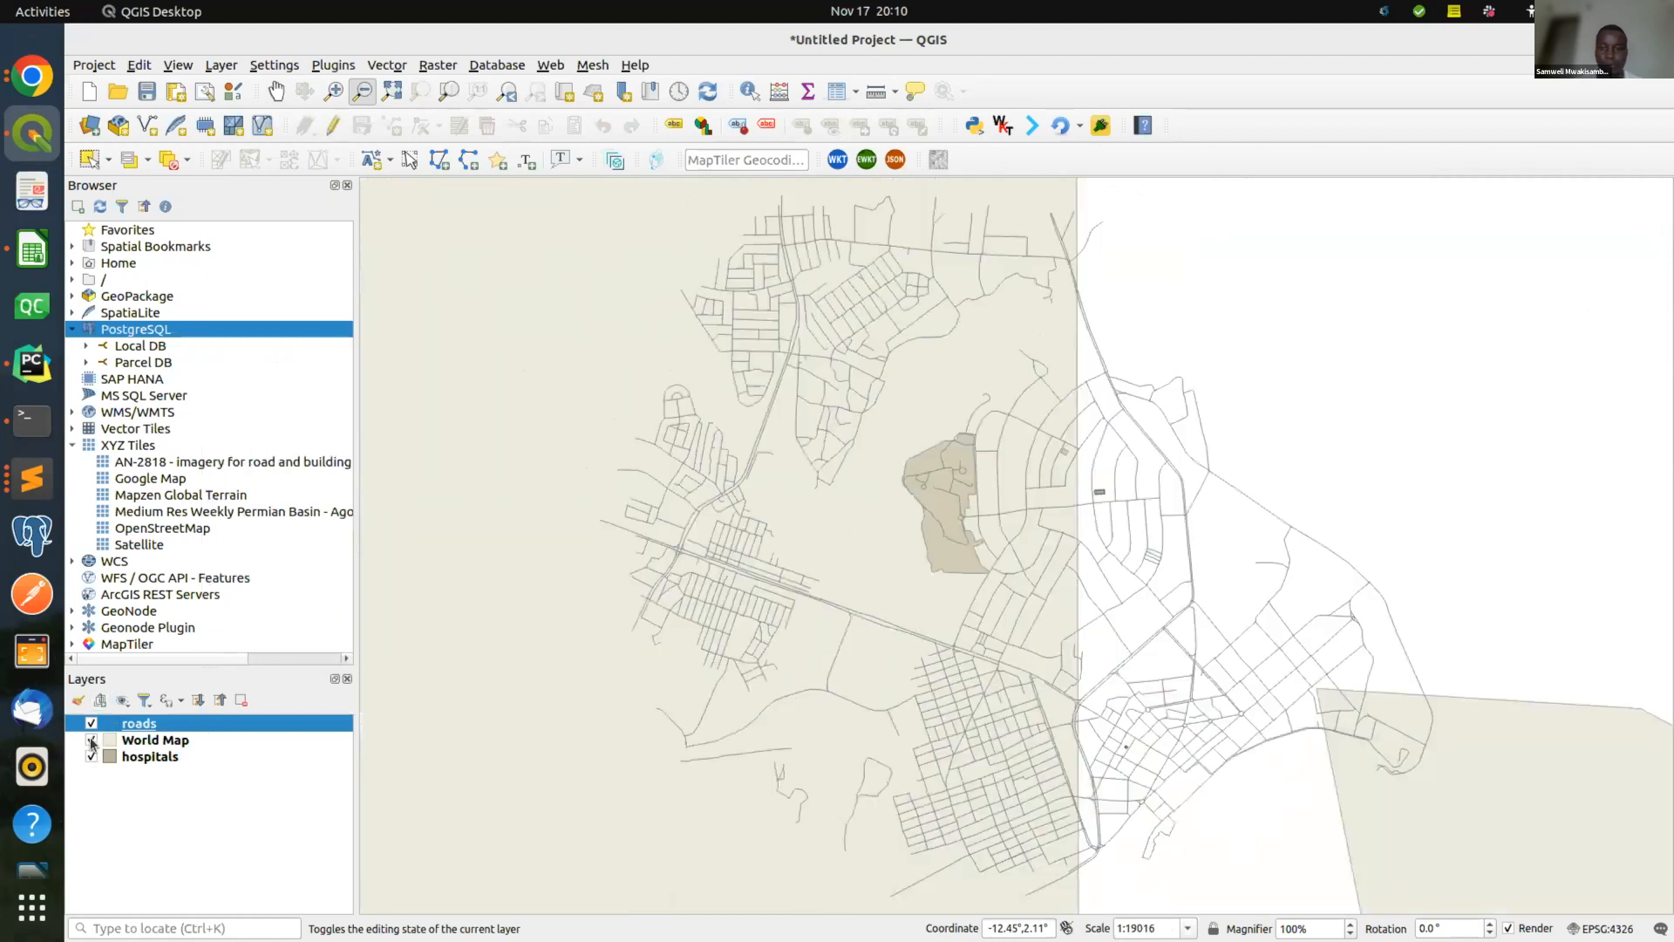
left_click(91, 740)
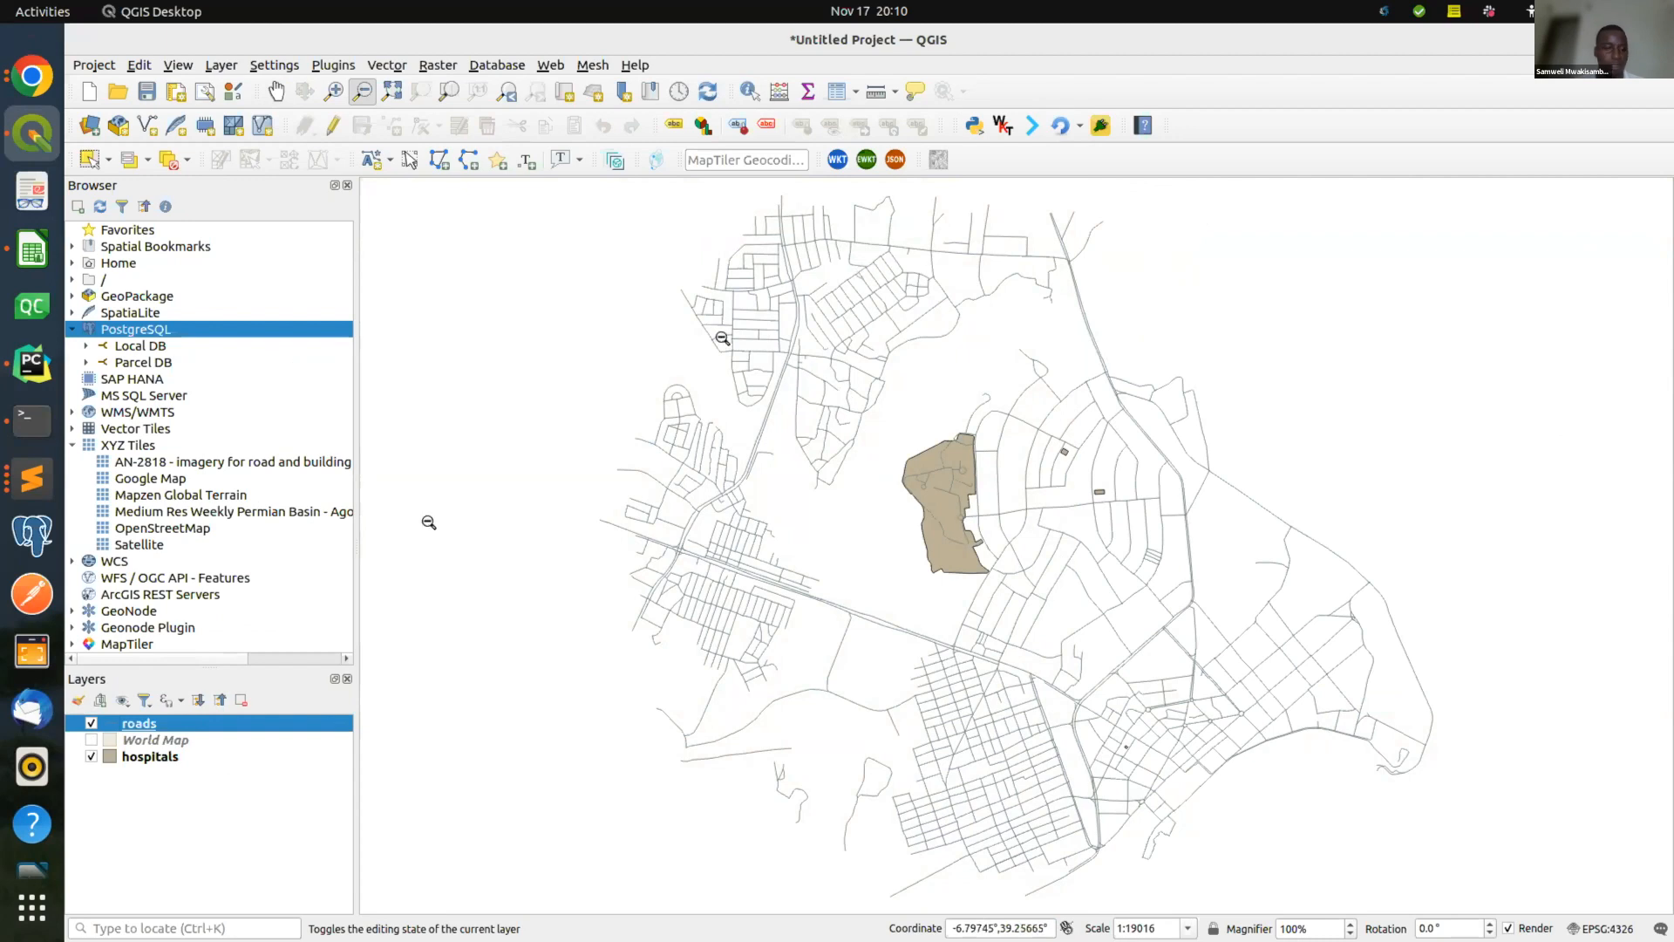
right_click(186, 726)
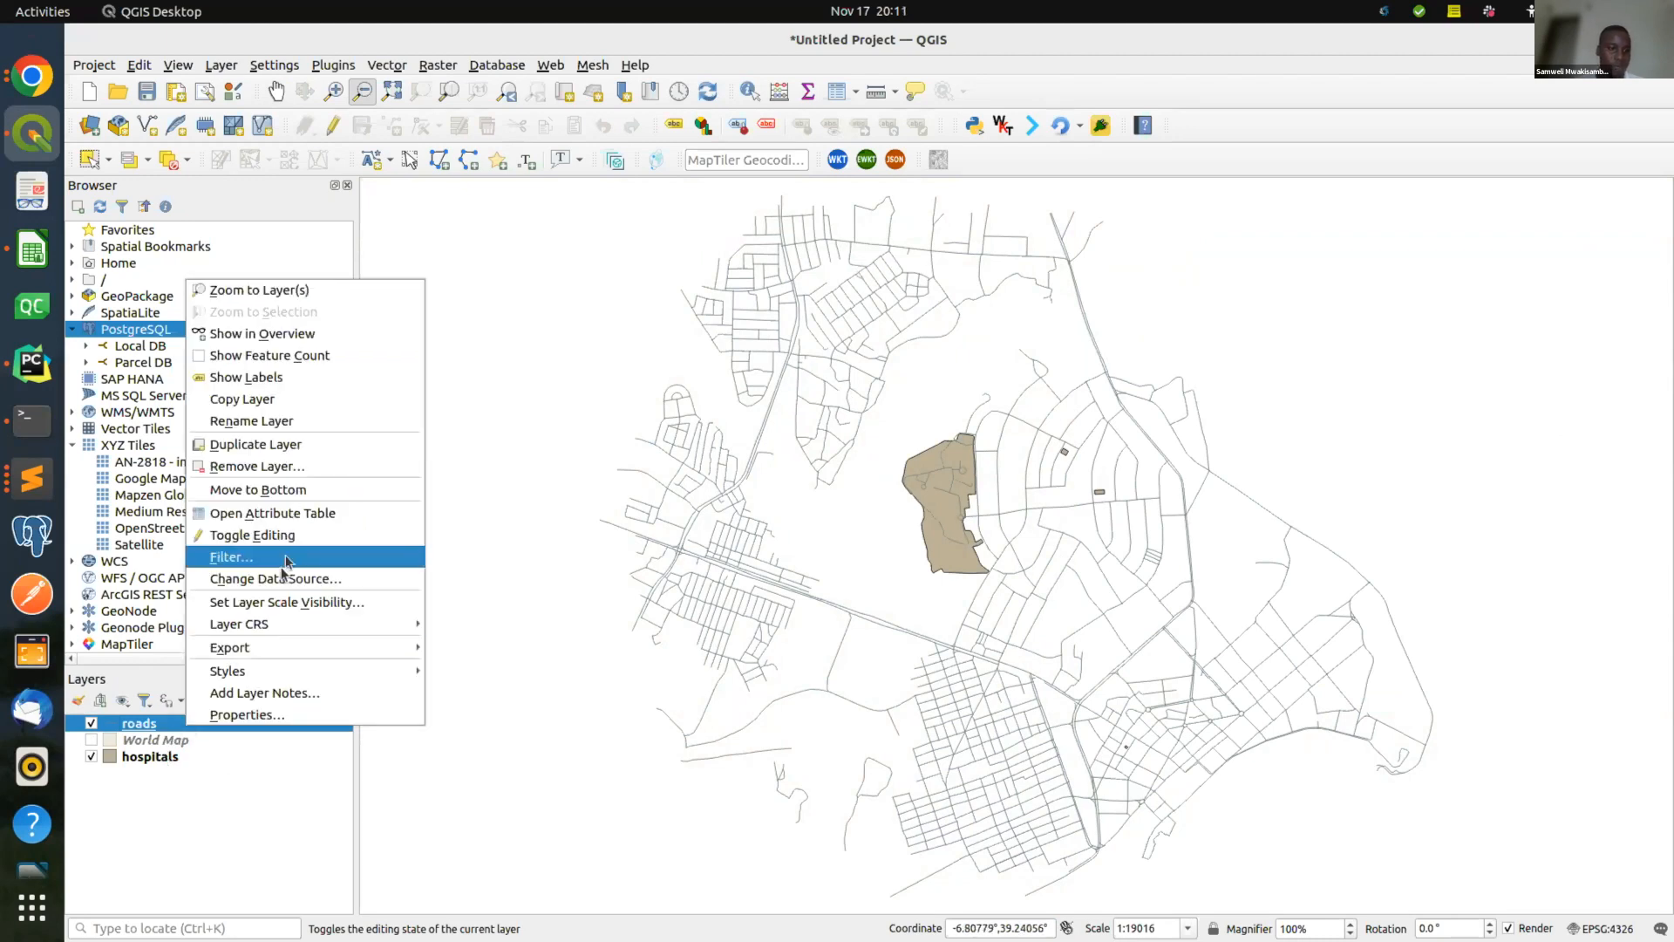
left_click(316, 513)
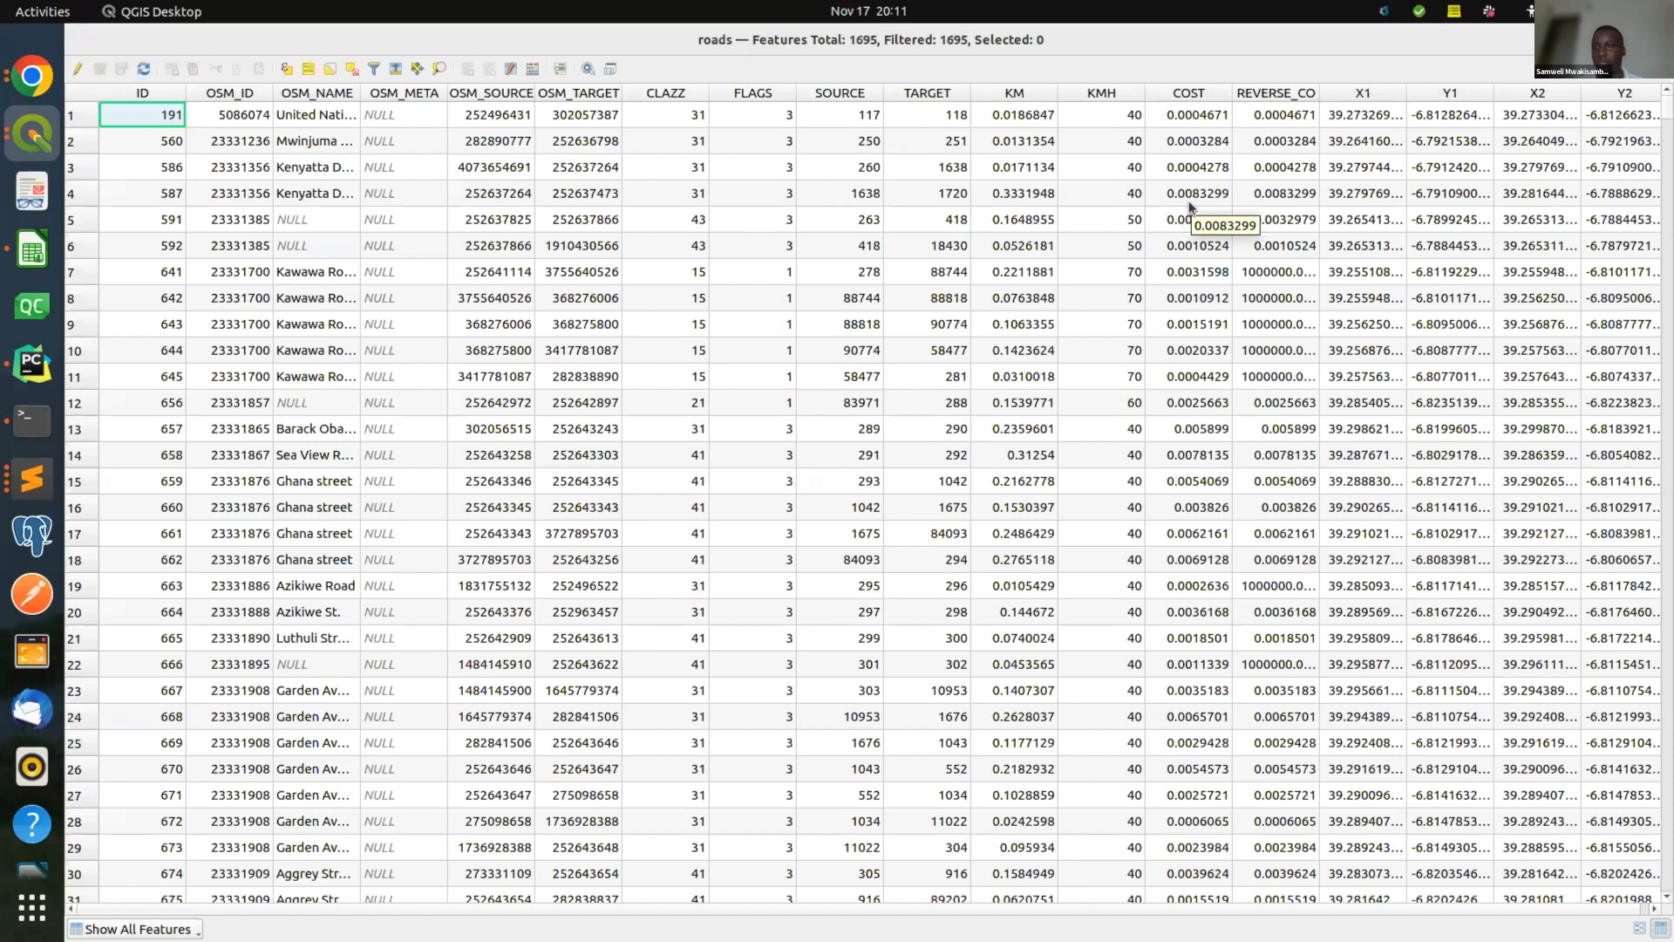
scroll(1189, 200, "right", 1)
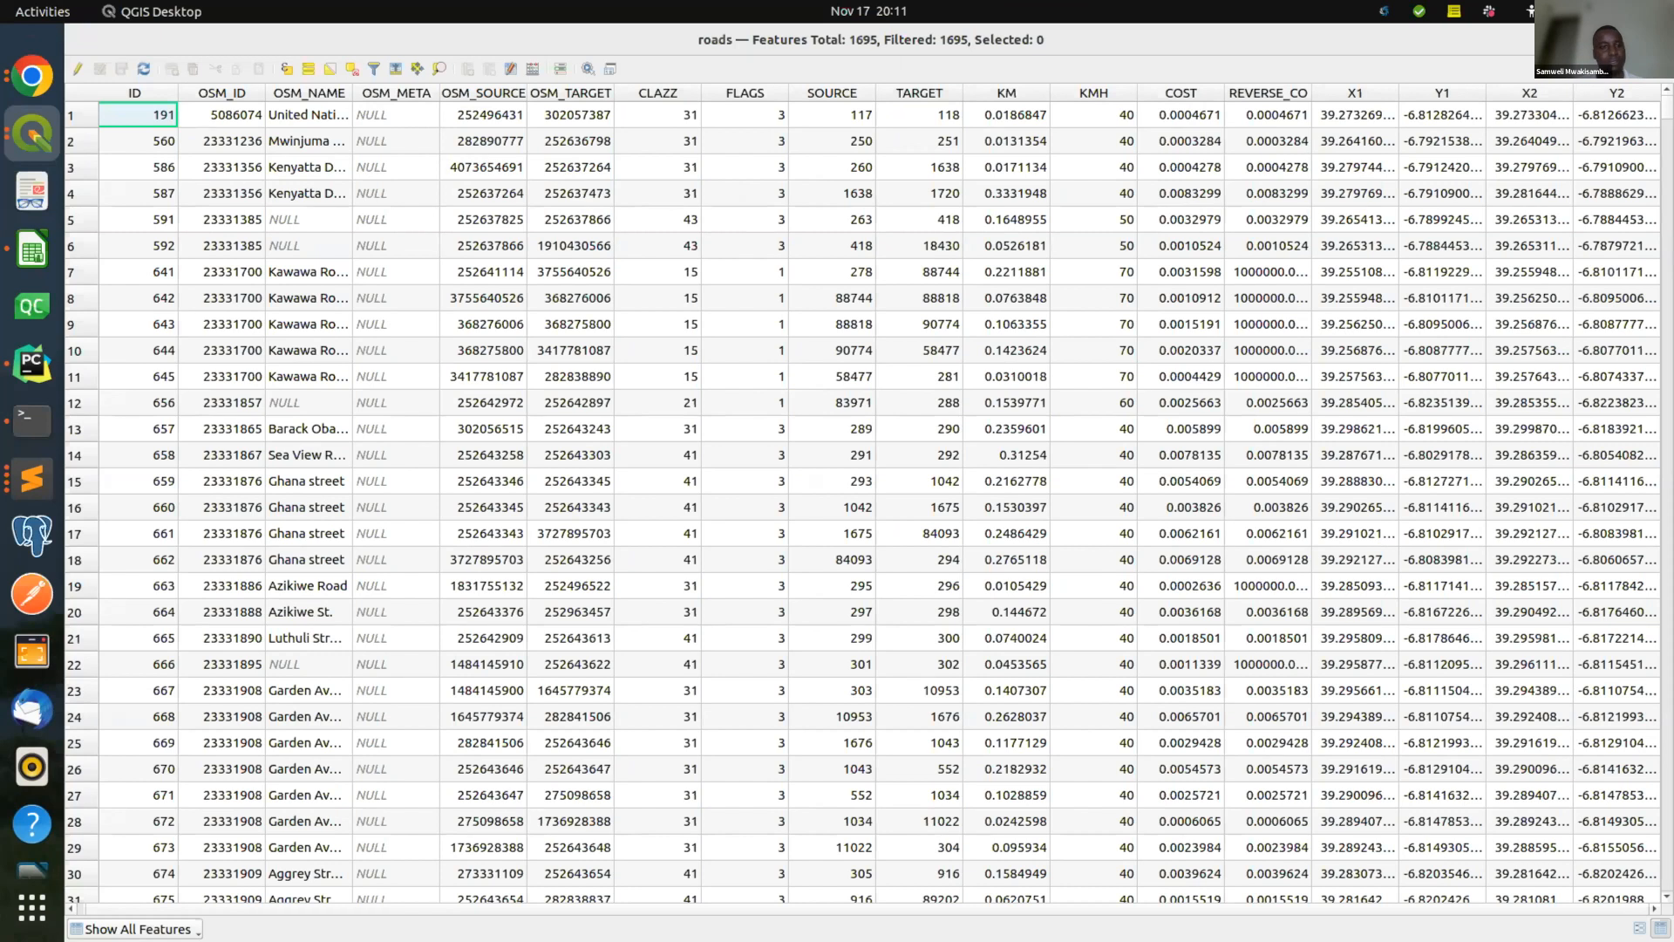
left_click(1654, 40)
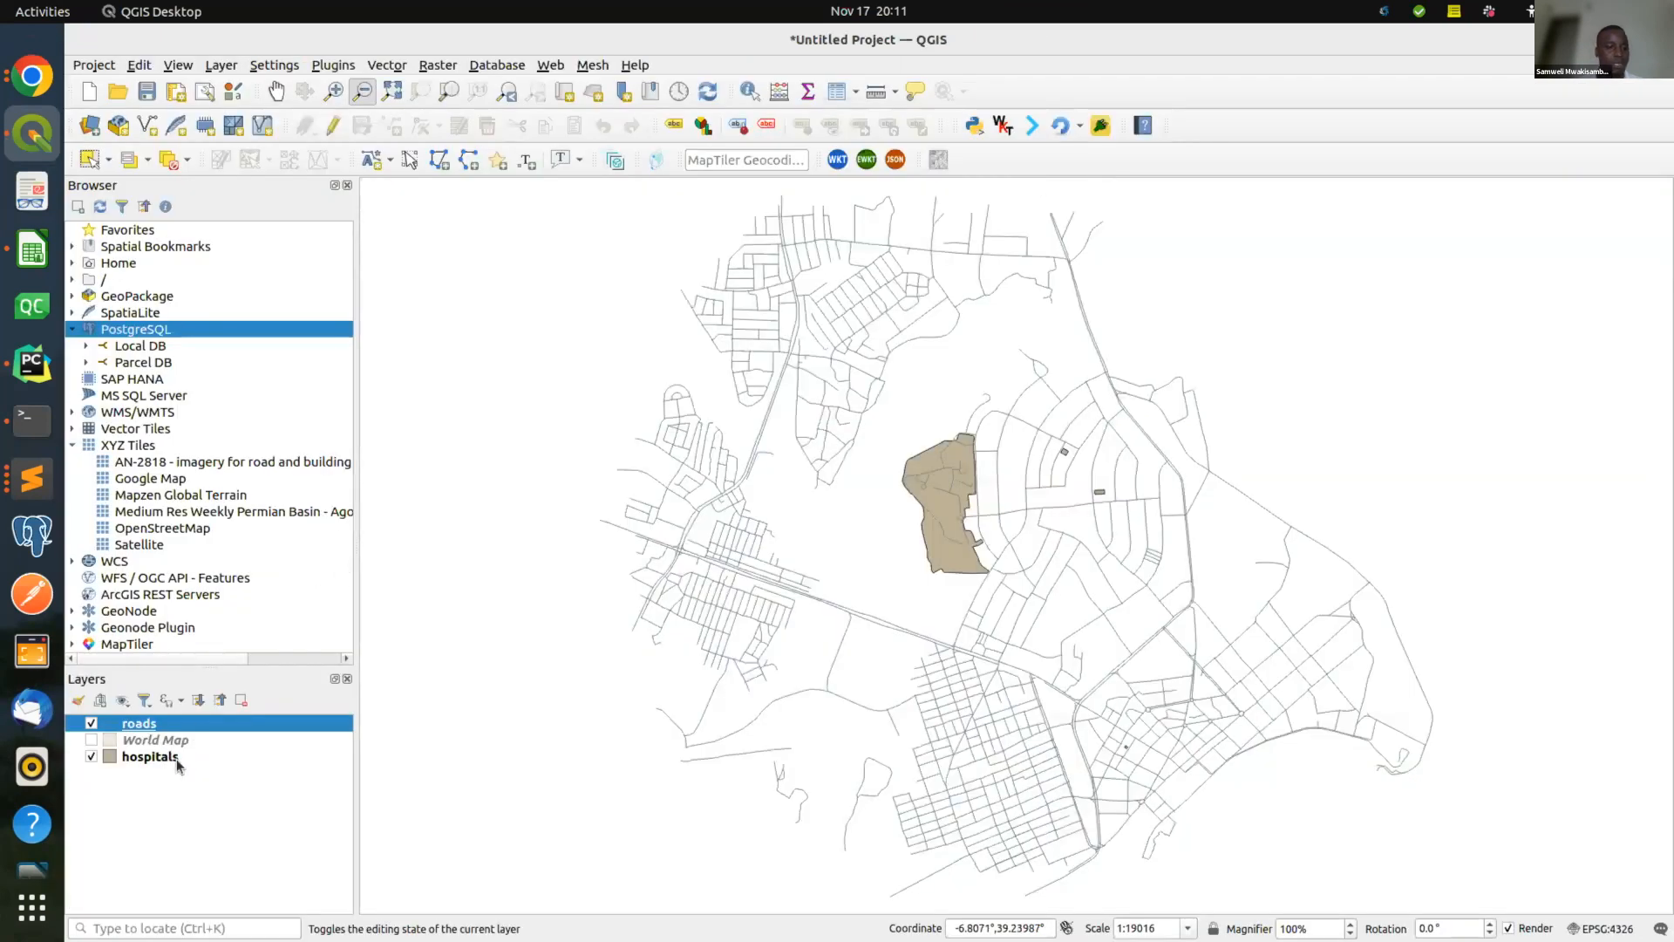
Open the Local DB connection settings after dismissing its credentials prompt.
mouse_move(207, 723)
left_click(87, 346)
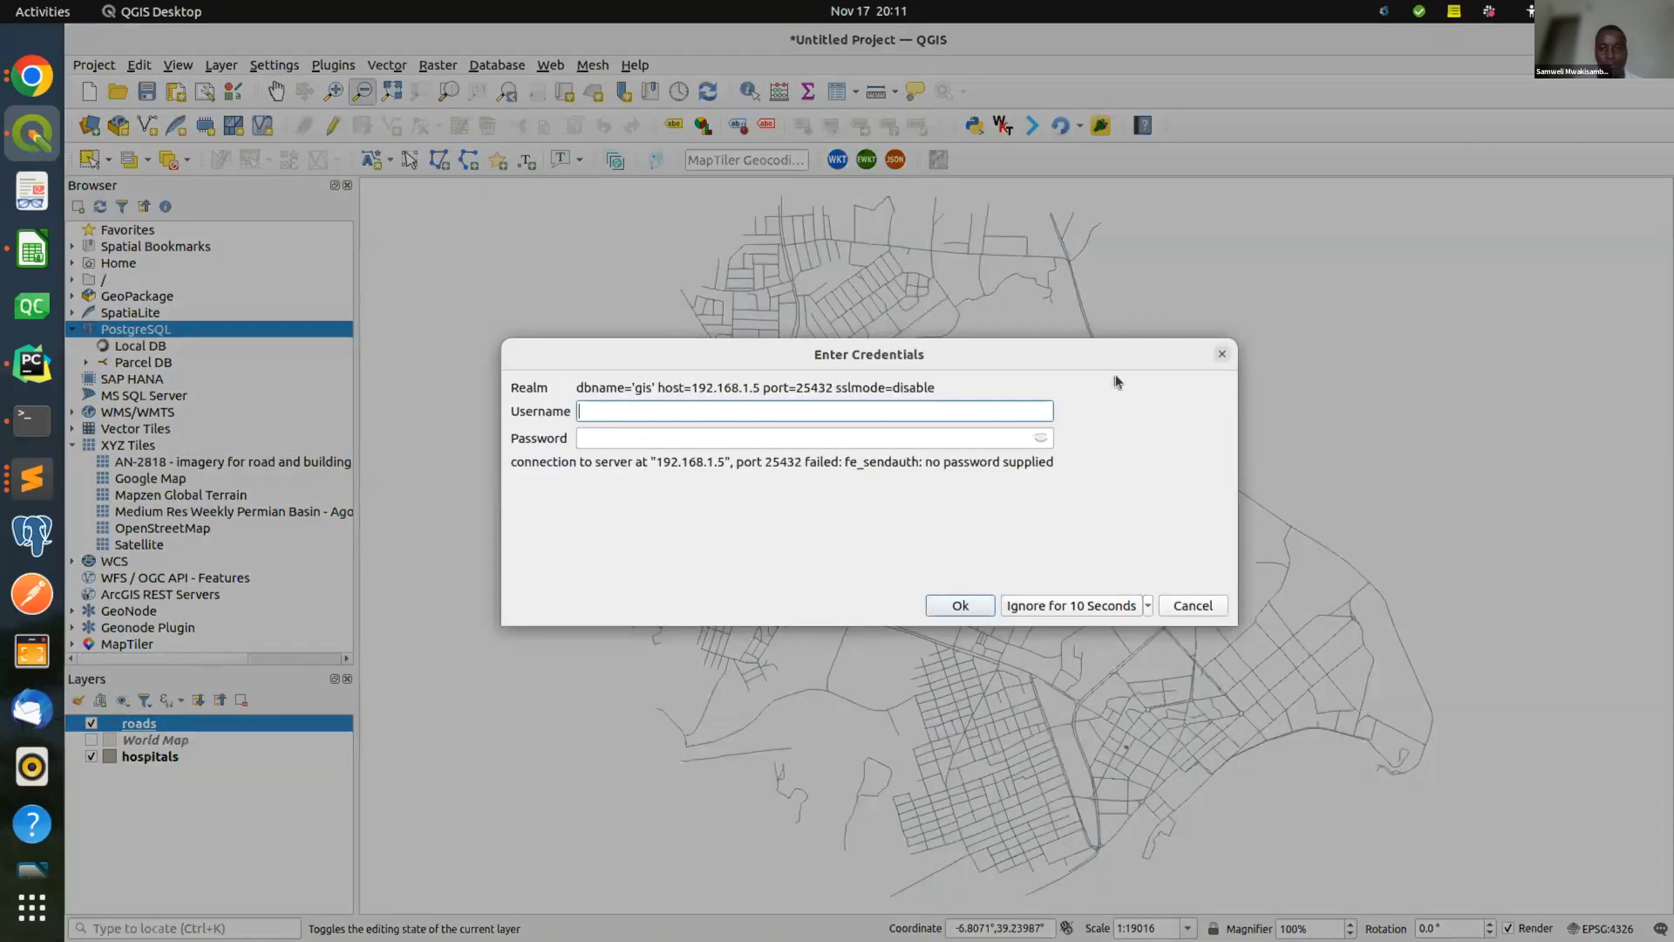
left_click(1220, 355)
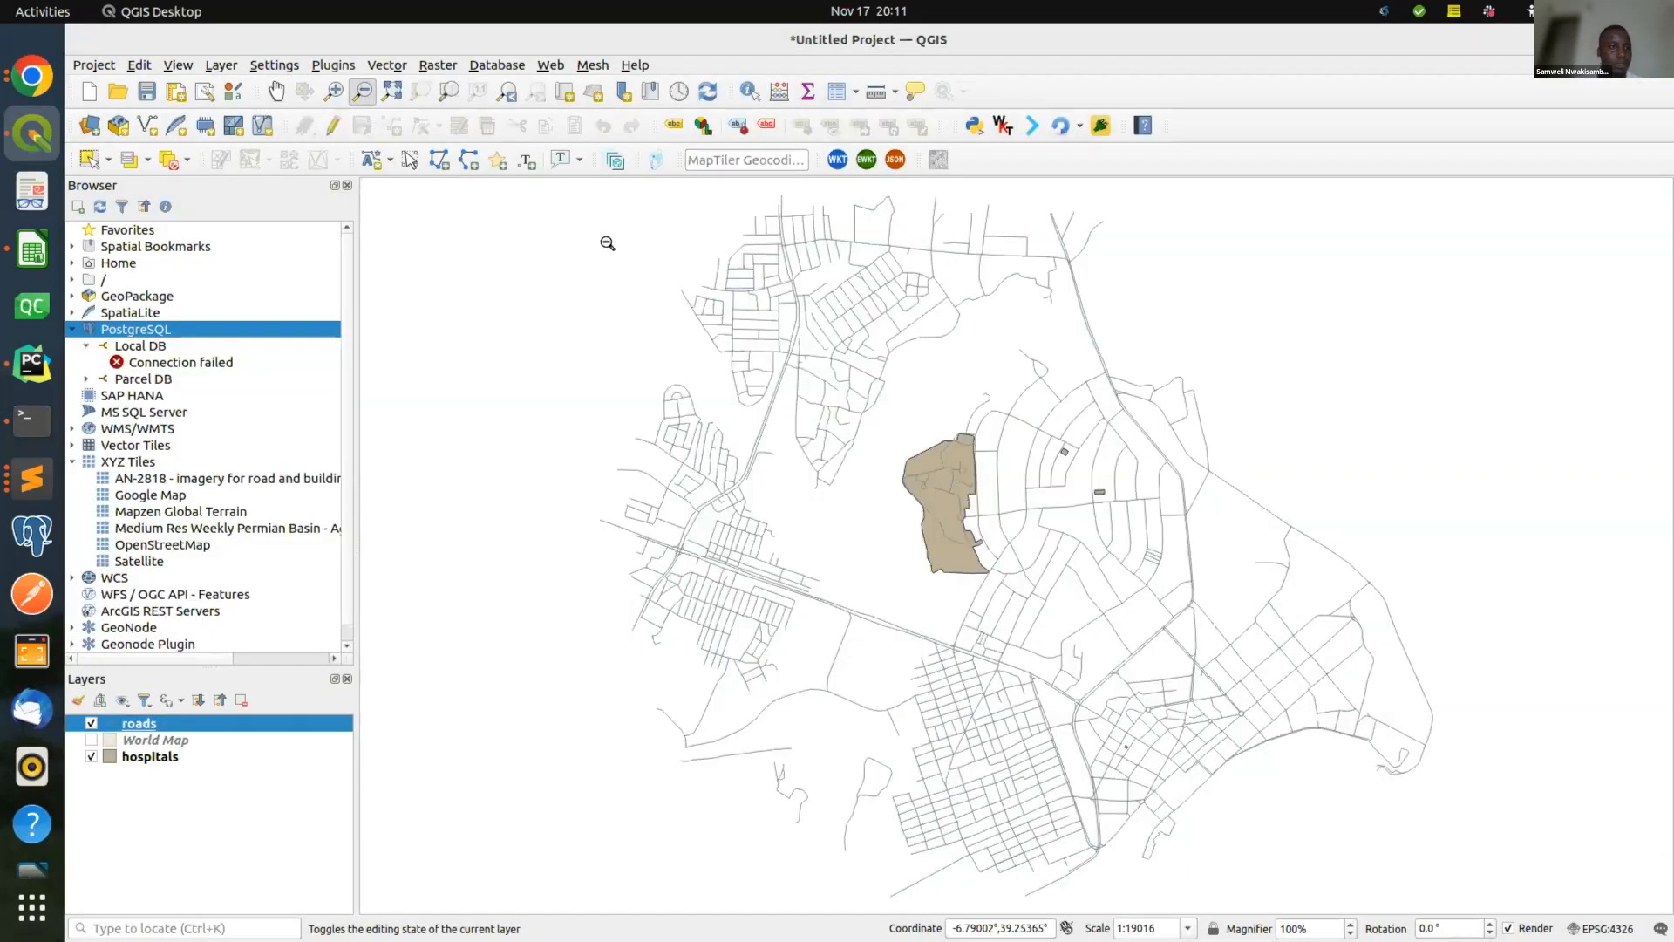
right_click(181, 349)
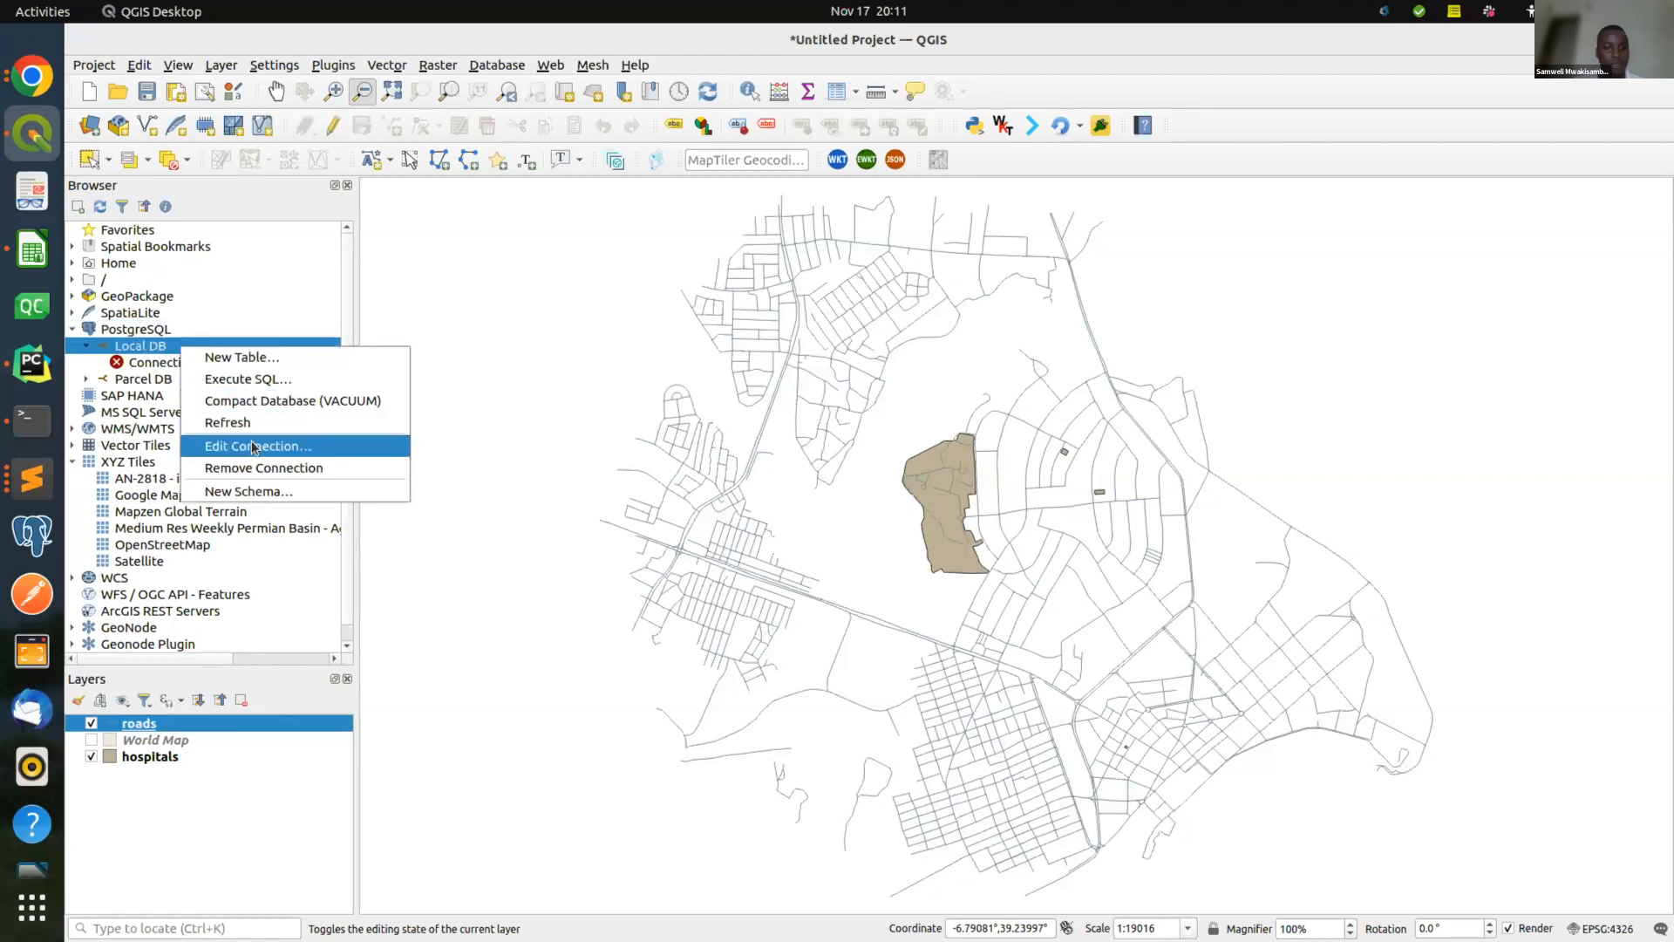
left_click(257, 446)
left_click(822, 410)
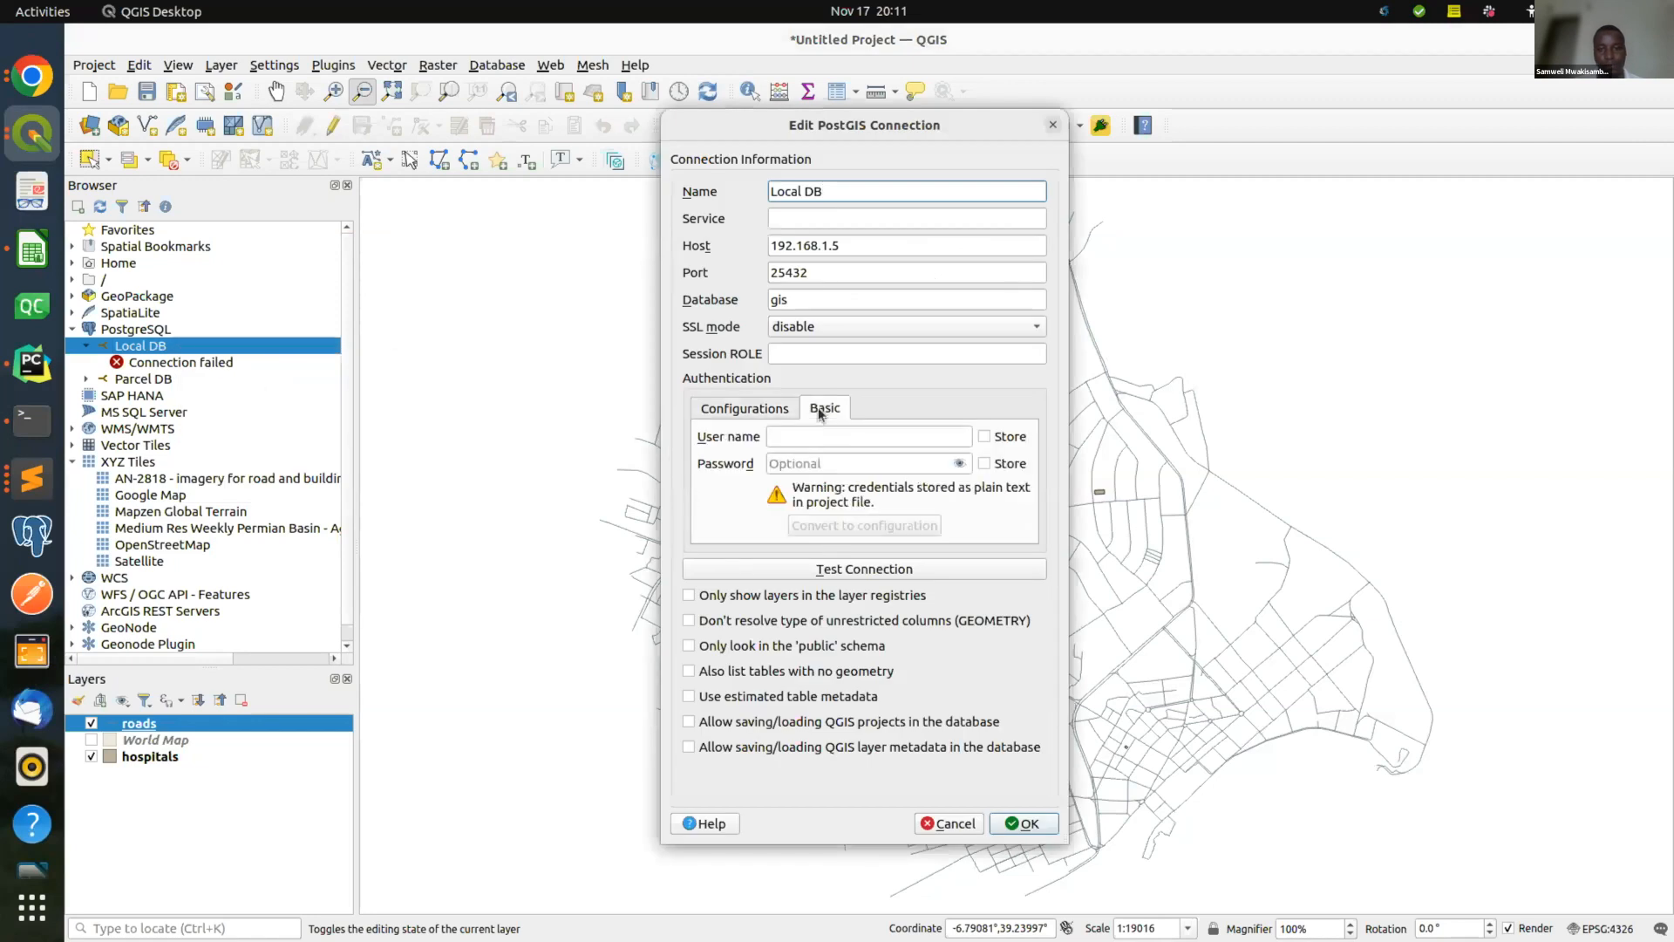
left_click(748, 416)
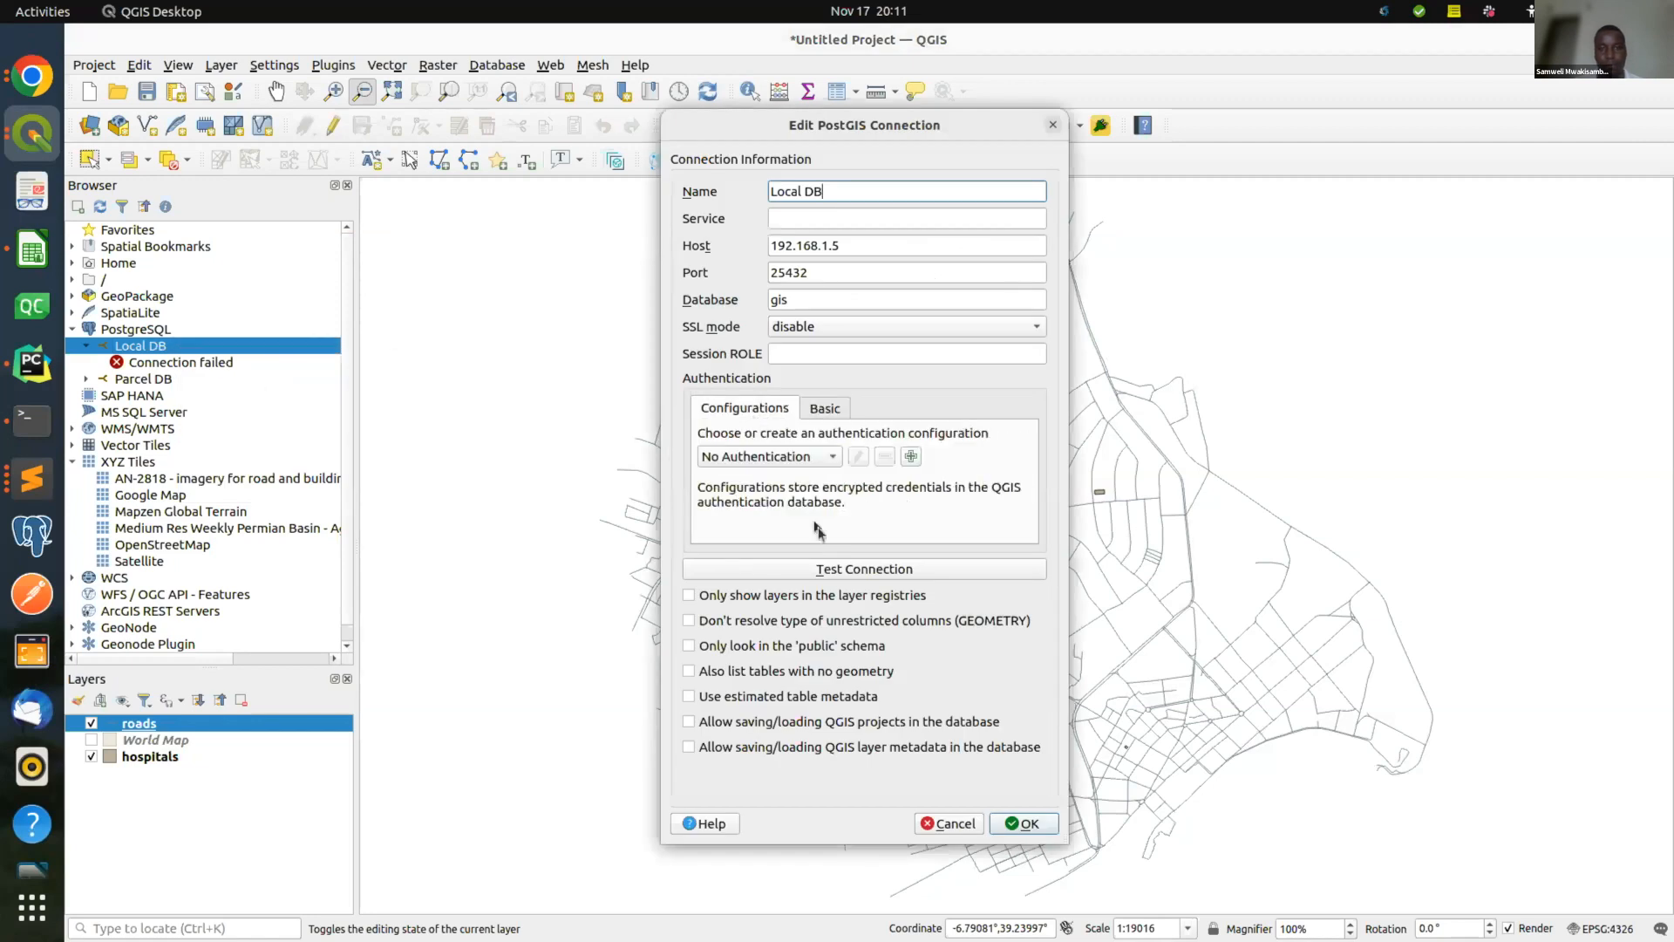
Test the Local DB connection, supplying the database username and password, then close settings.
left_click(843, 572)
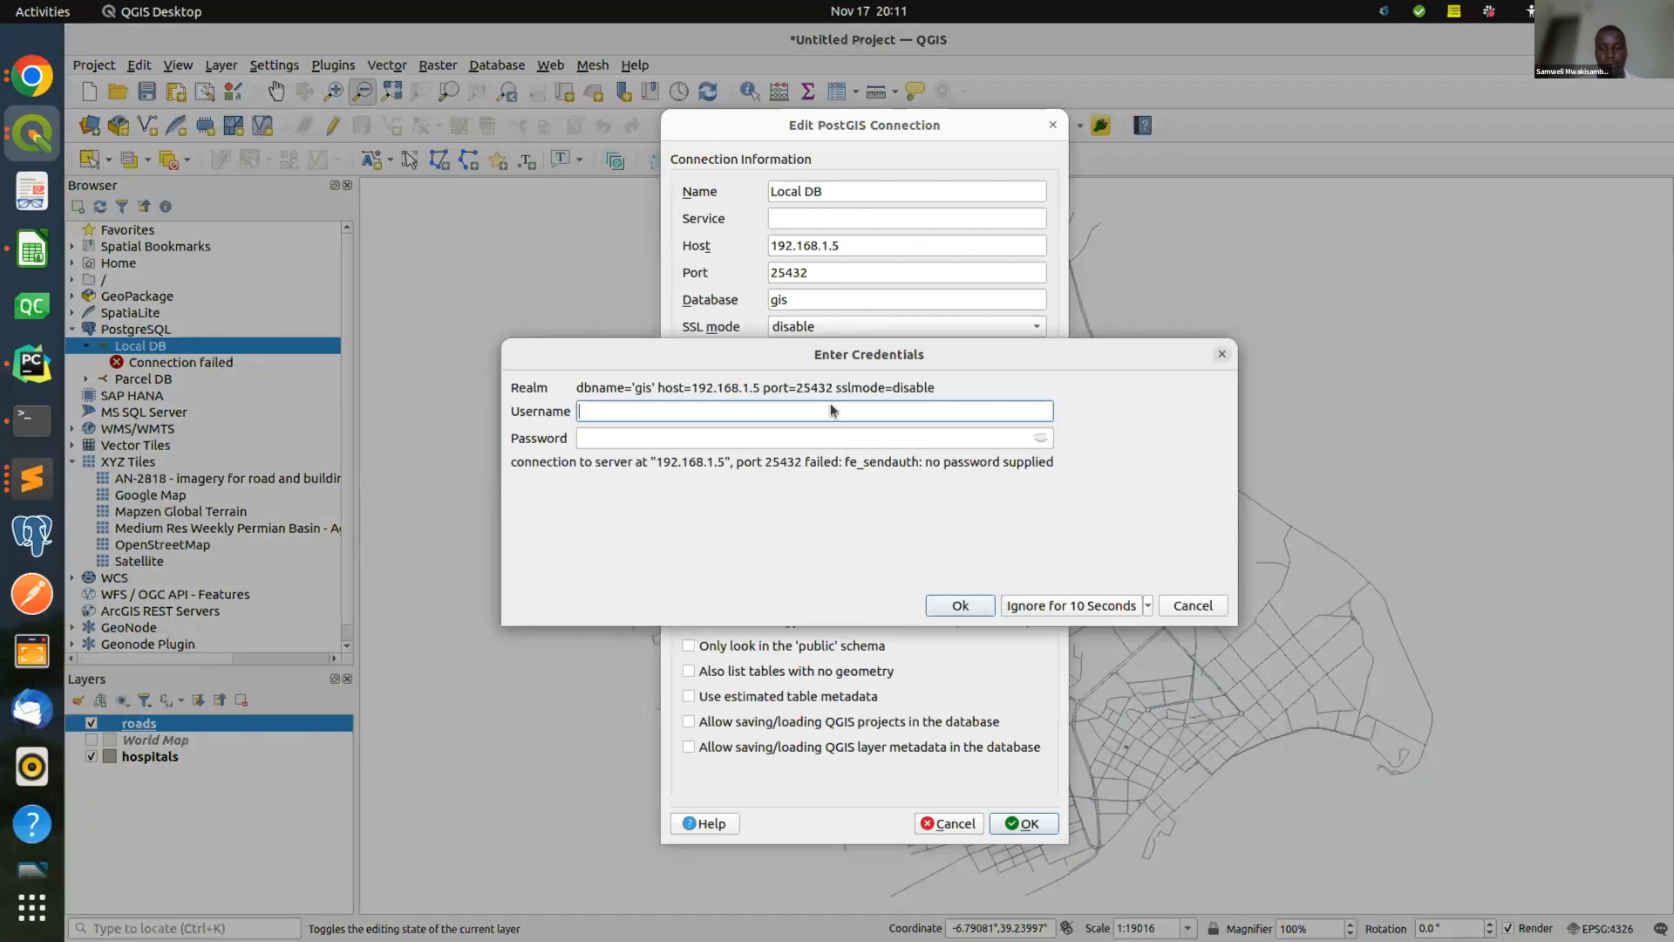
type("docker")
left_click(785, 441)
type("docke")
key("BackSpace")
key("BackSpace")
key("BackSpace")
key("BackSpace")
key("BackSpace")
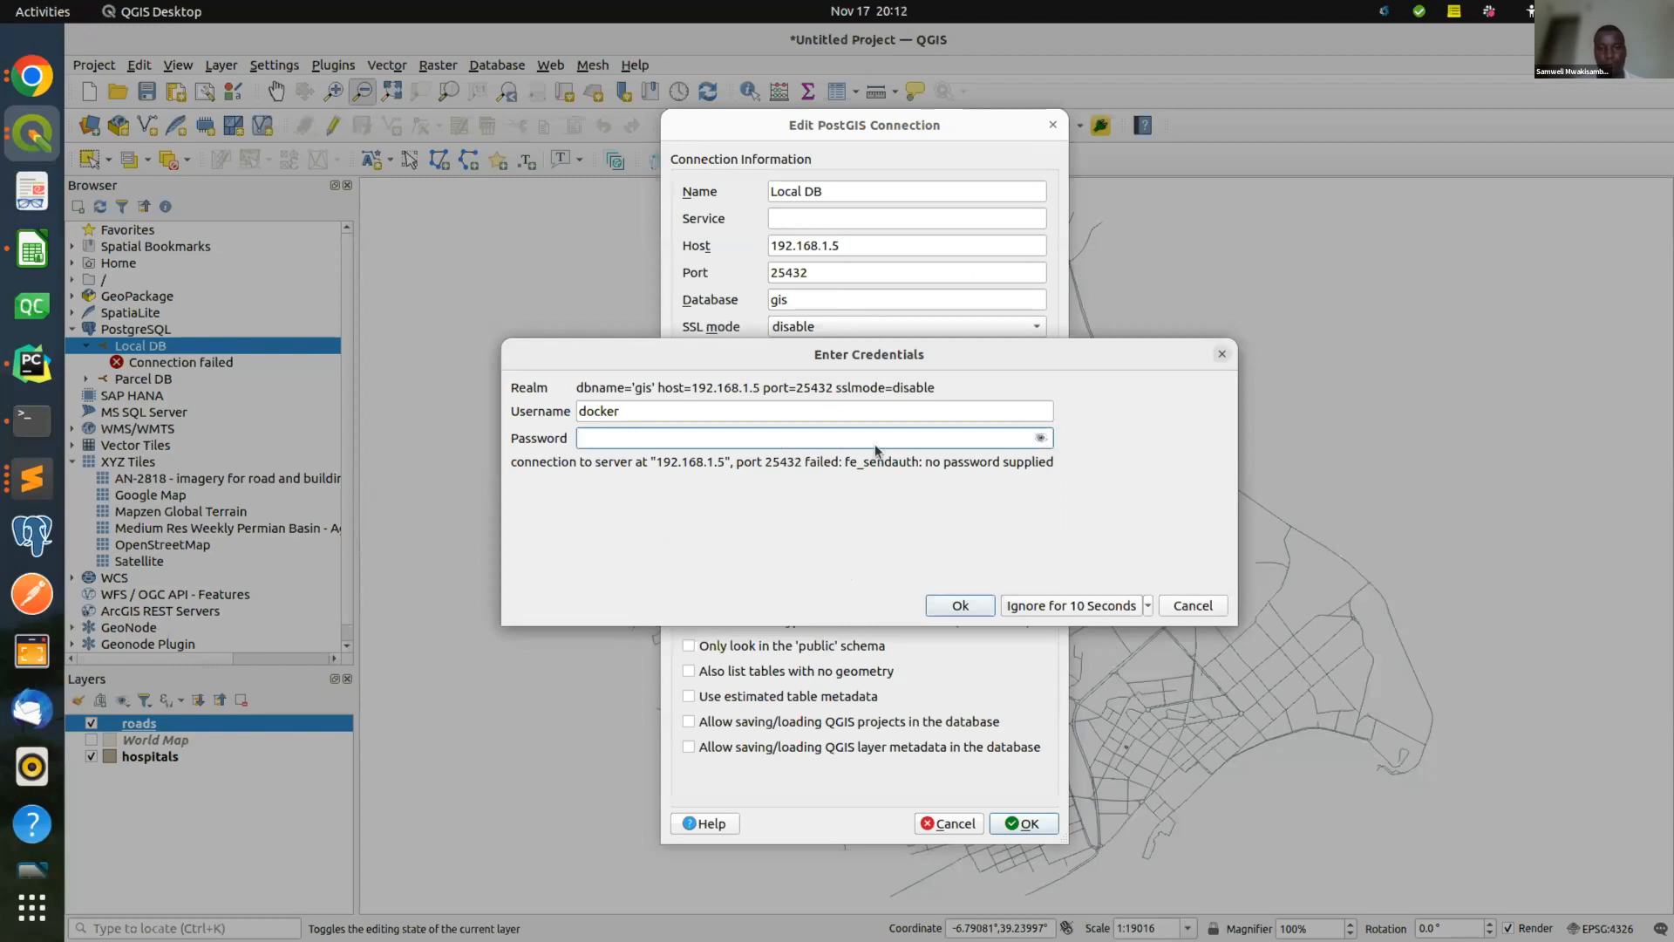
type("docker")
left_click(978, 606)
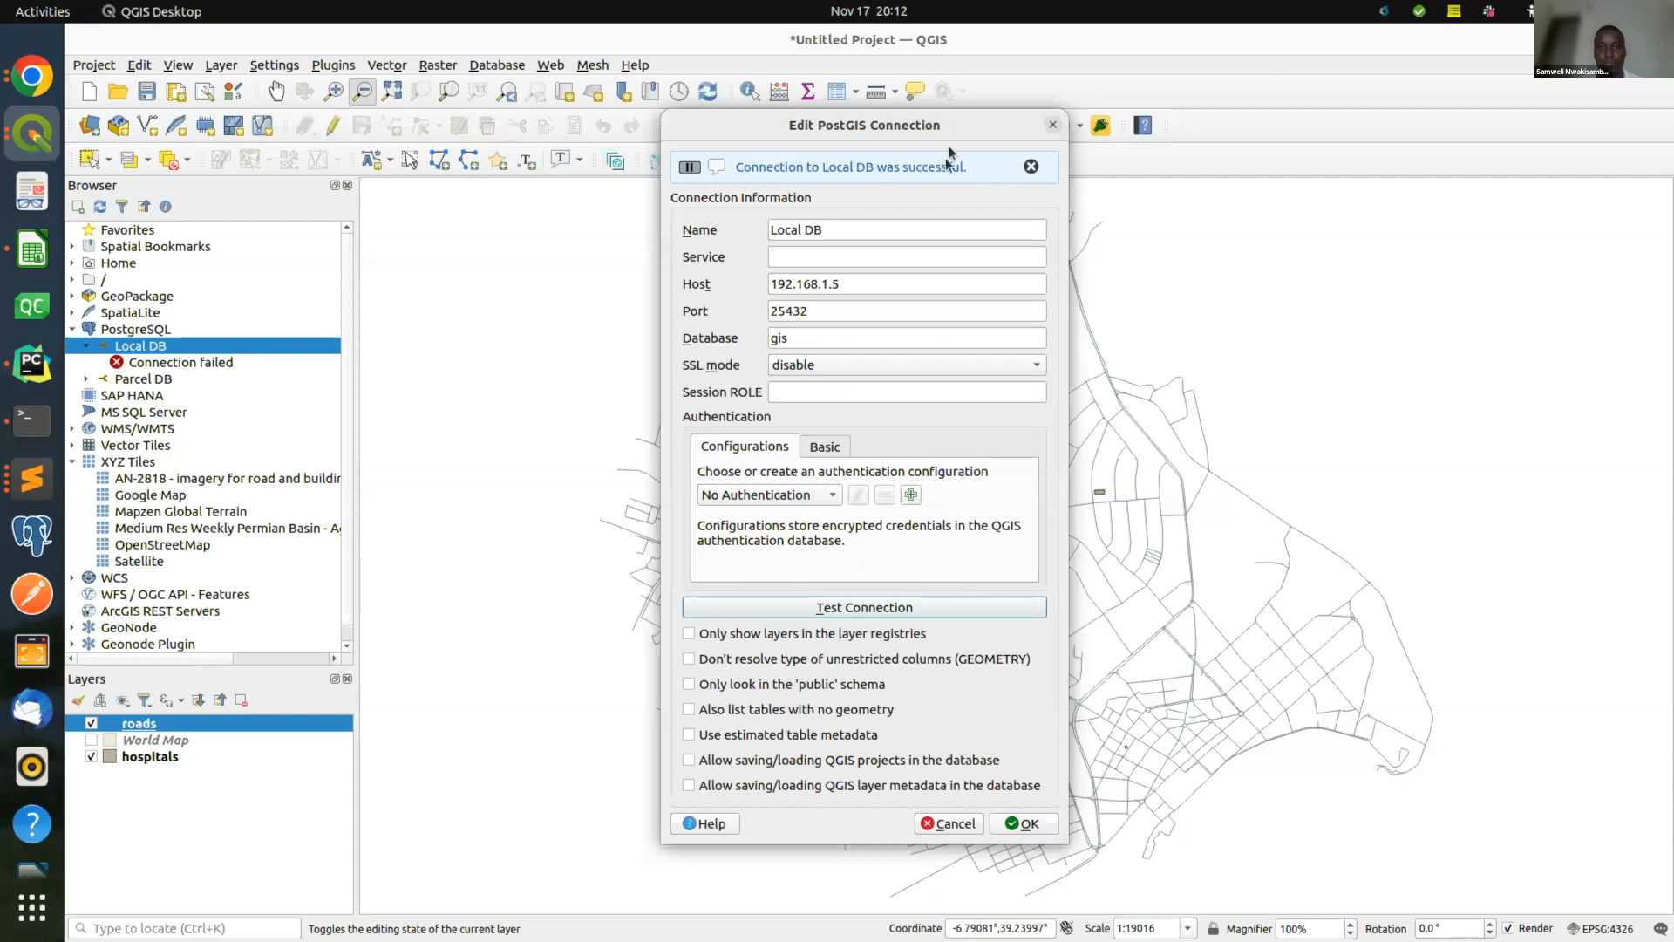
left_click(1053, 124)
right_click(218, 348)
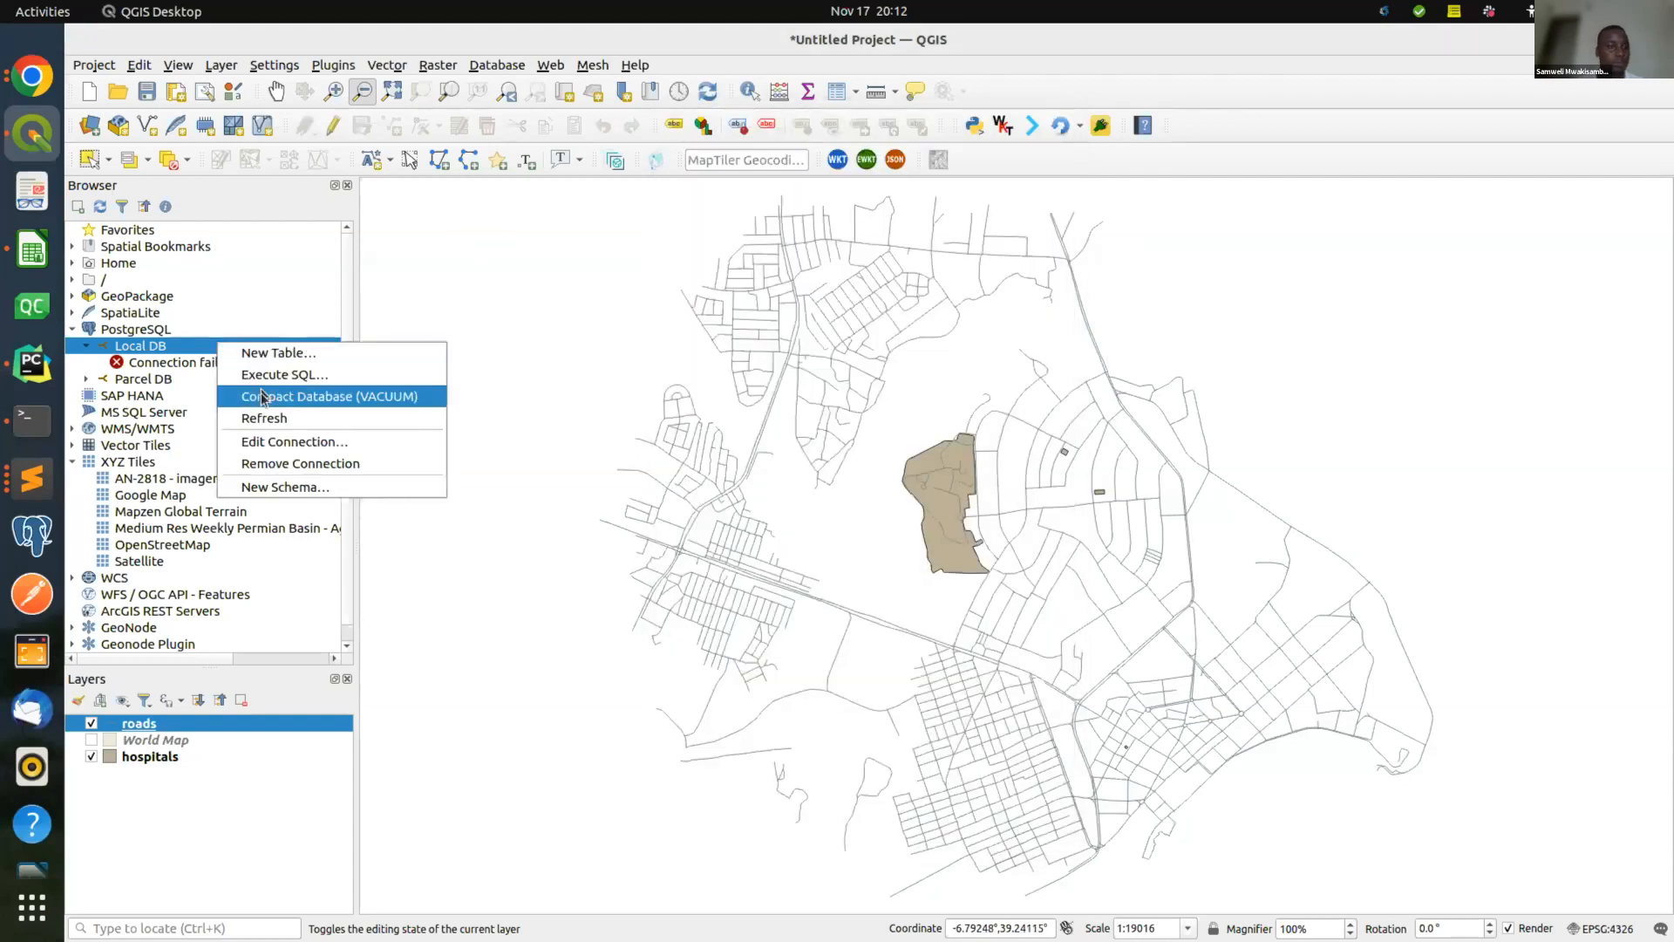
Refresh Local DB and expand its public schema to locate the hospitals and roads tables.
left_click(260, 417)
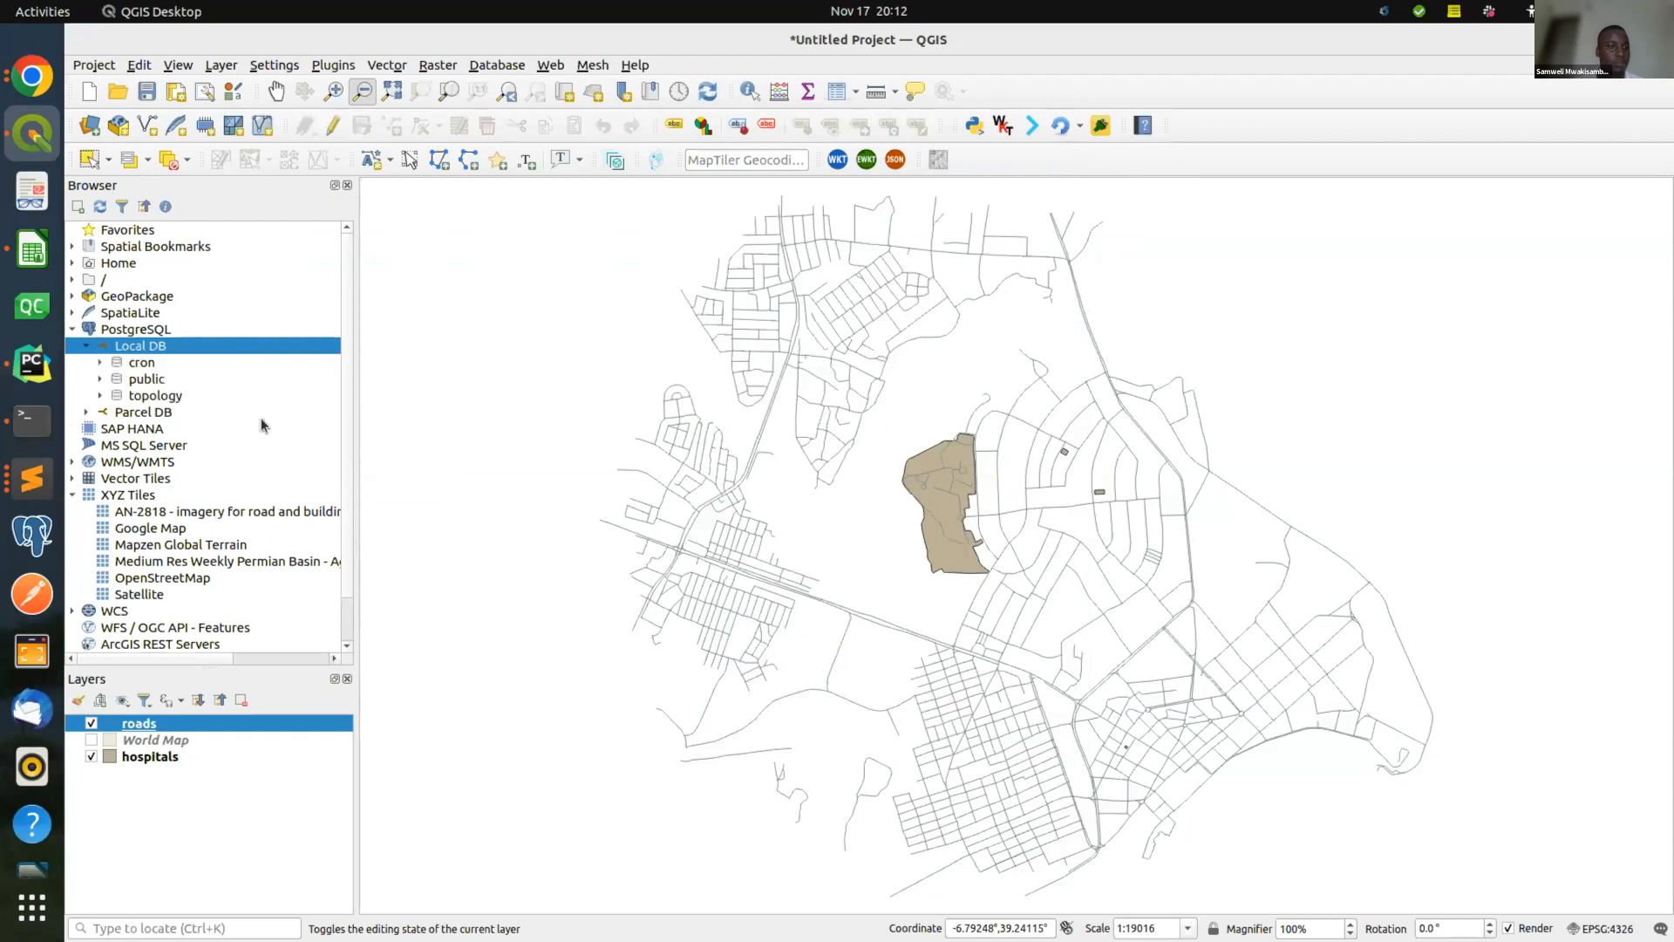
left_click(100, 378)
scroll(251, 460, "down", 3)
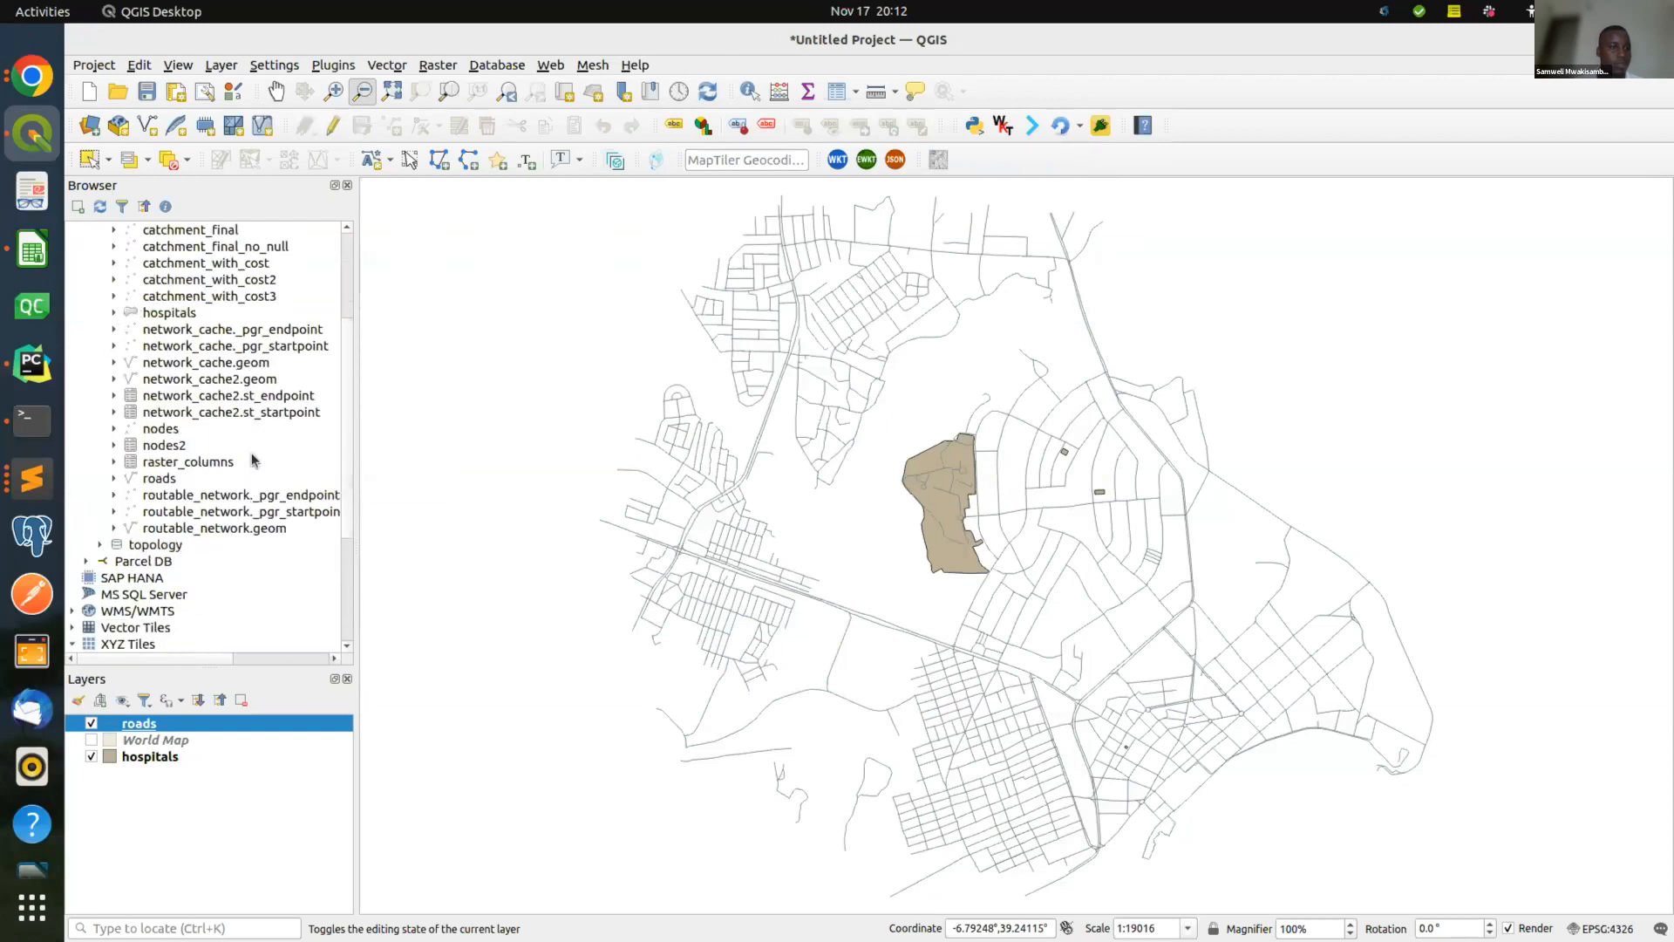
left_click(202, 314)
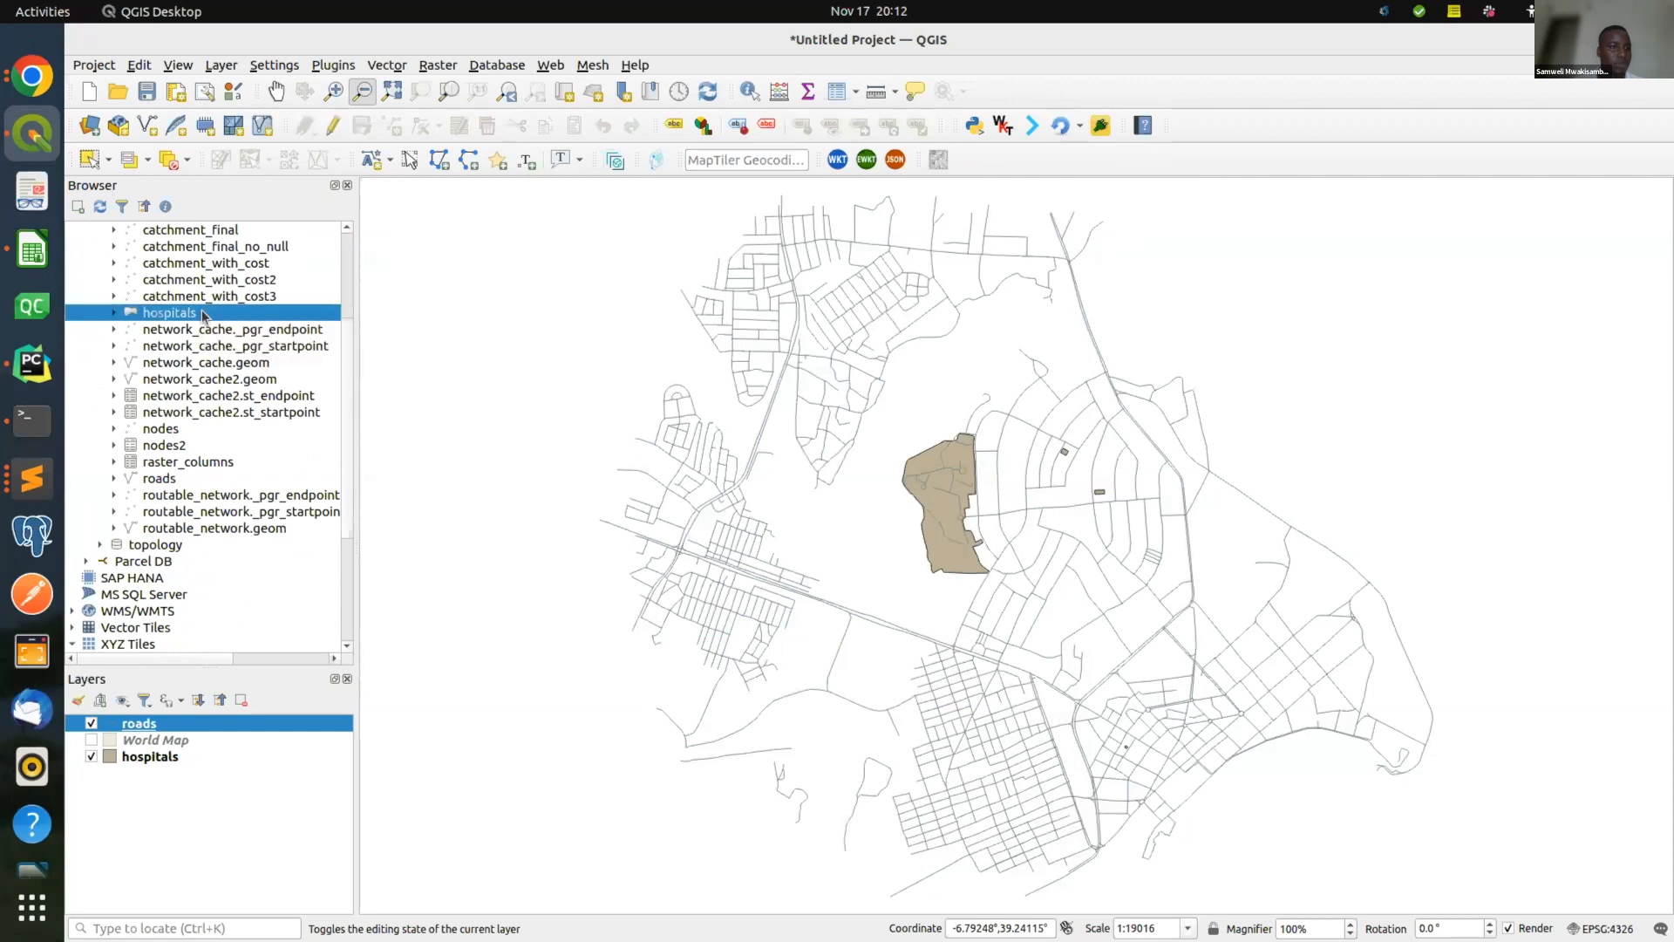
left_click(193, 477)
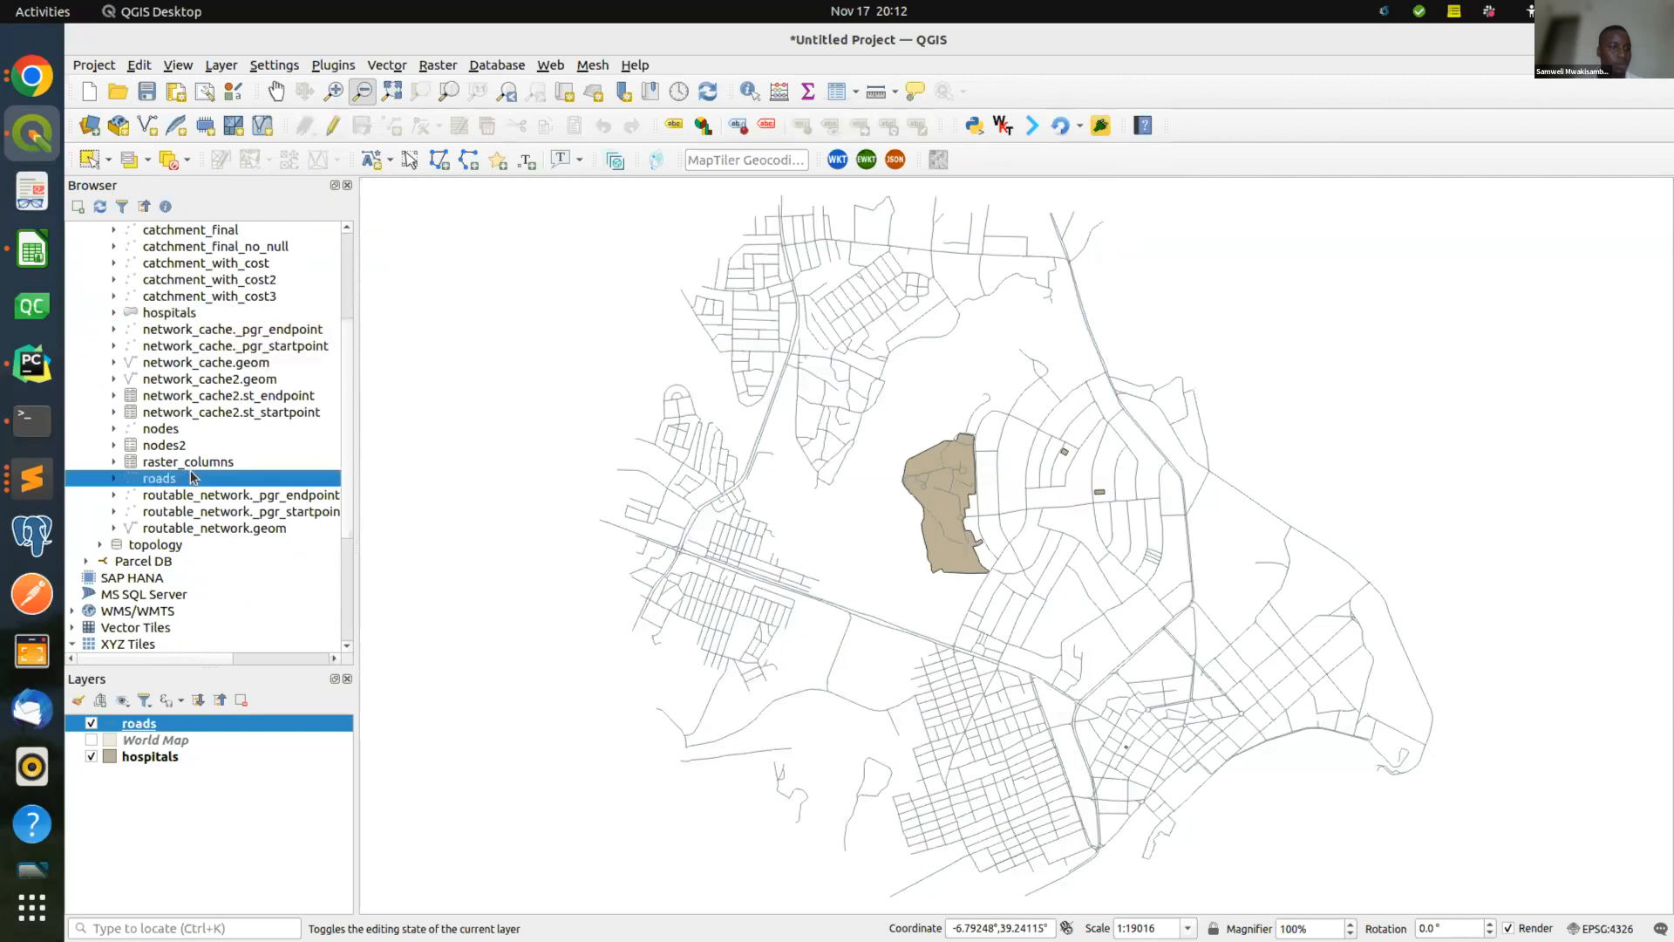
scroll(199, 321, "up", 3)
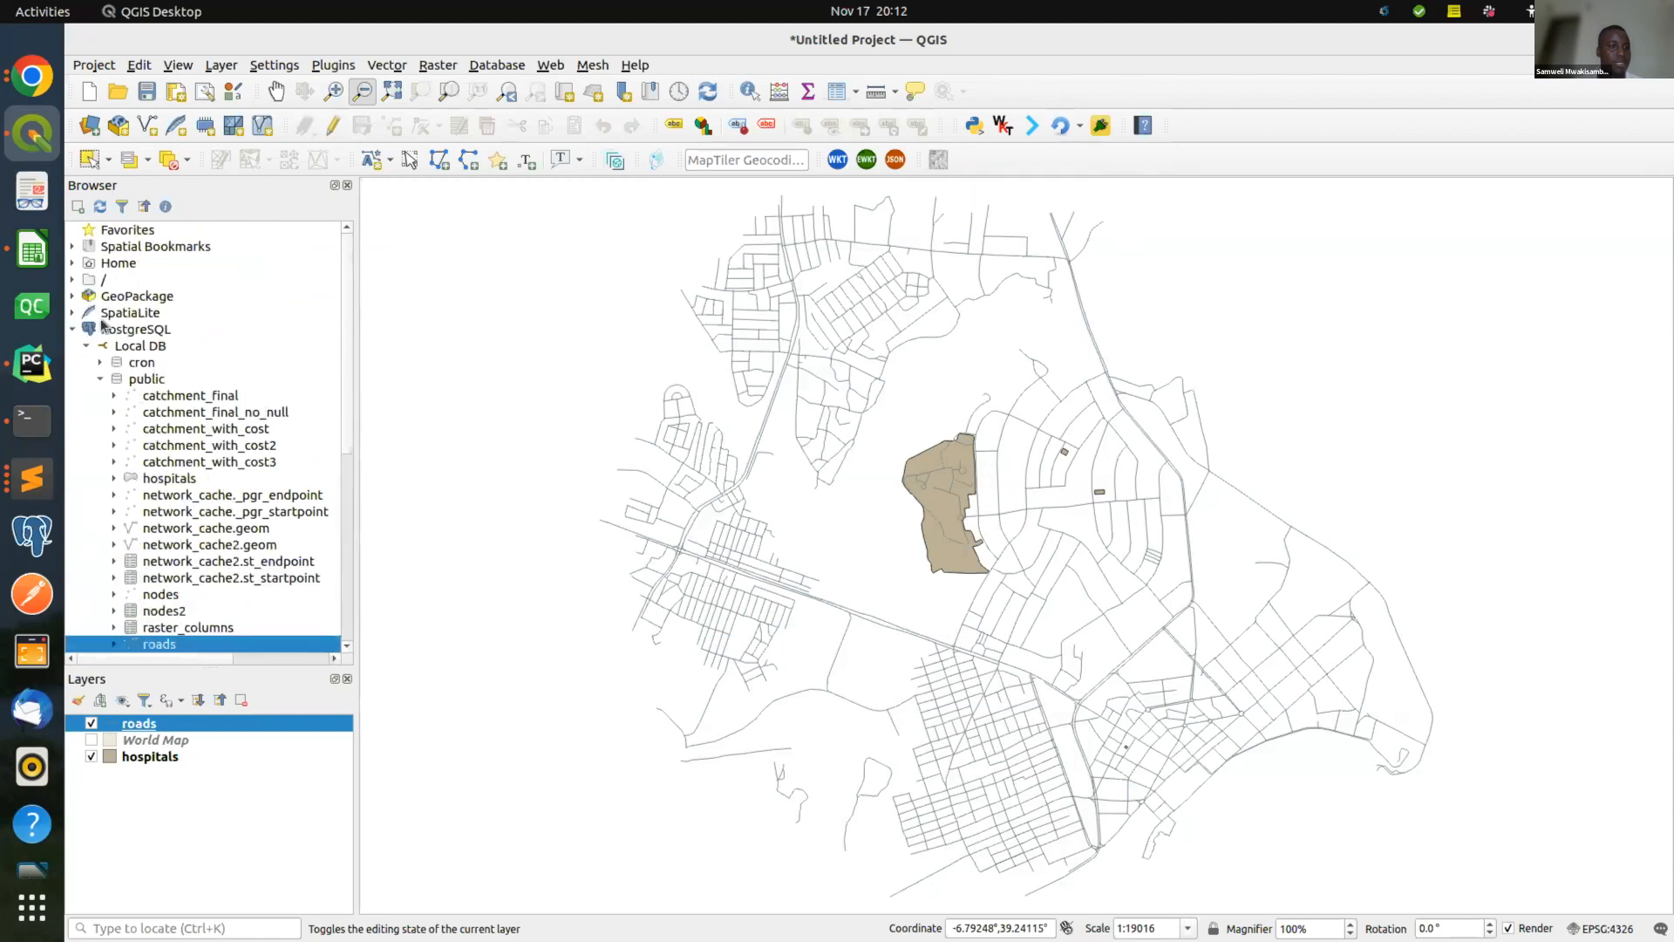
left_click(73, 330)
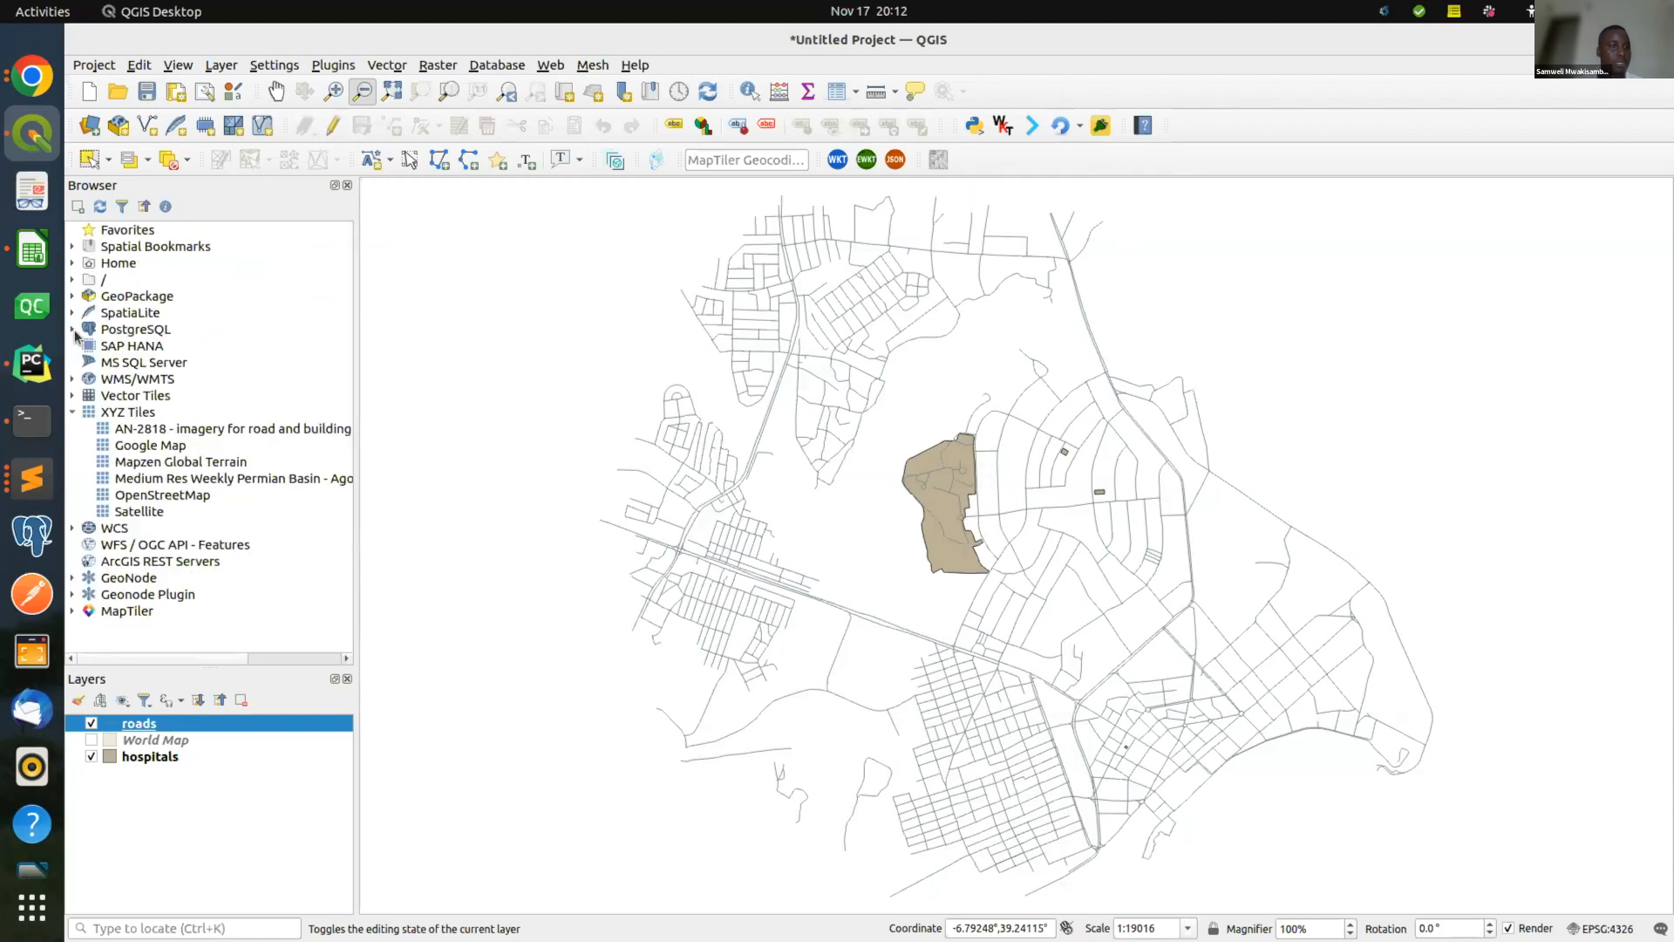
Search the plugin manager for 'isochrones' and review the installed Isochrones 0.1.2 details.
left_click(334, 70)
left_click(340, 86)
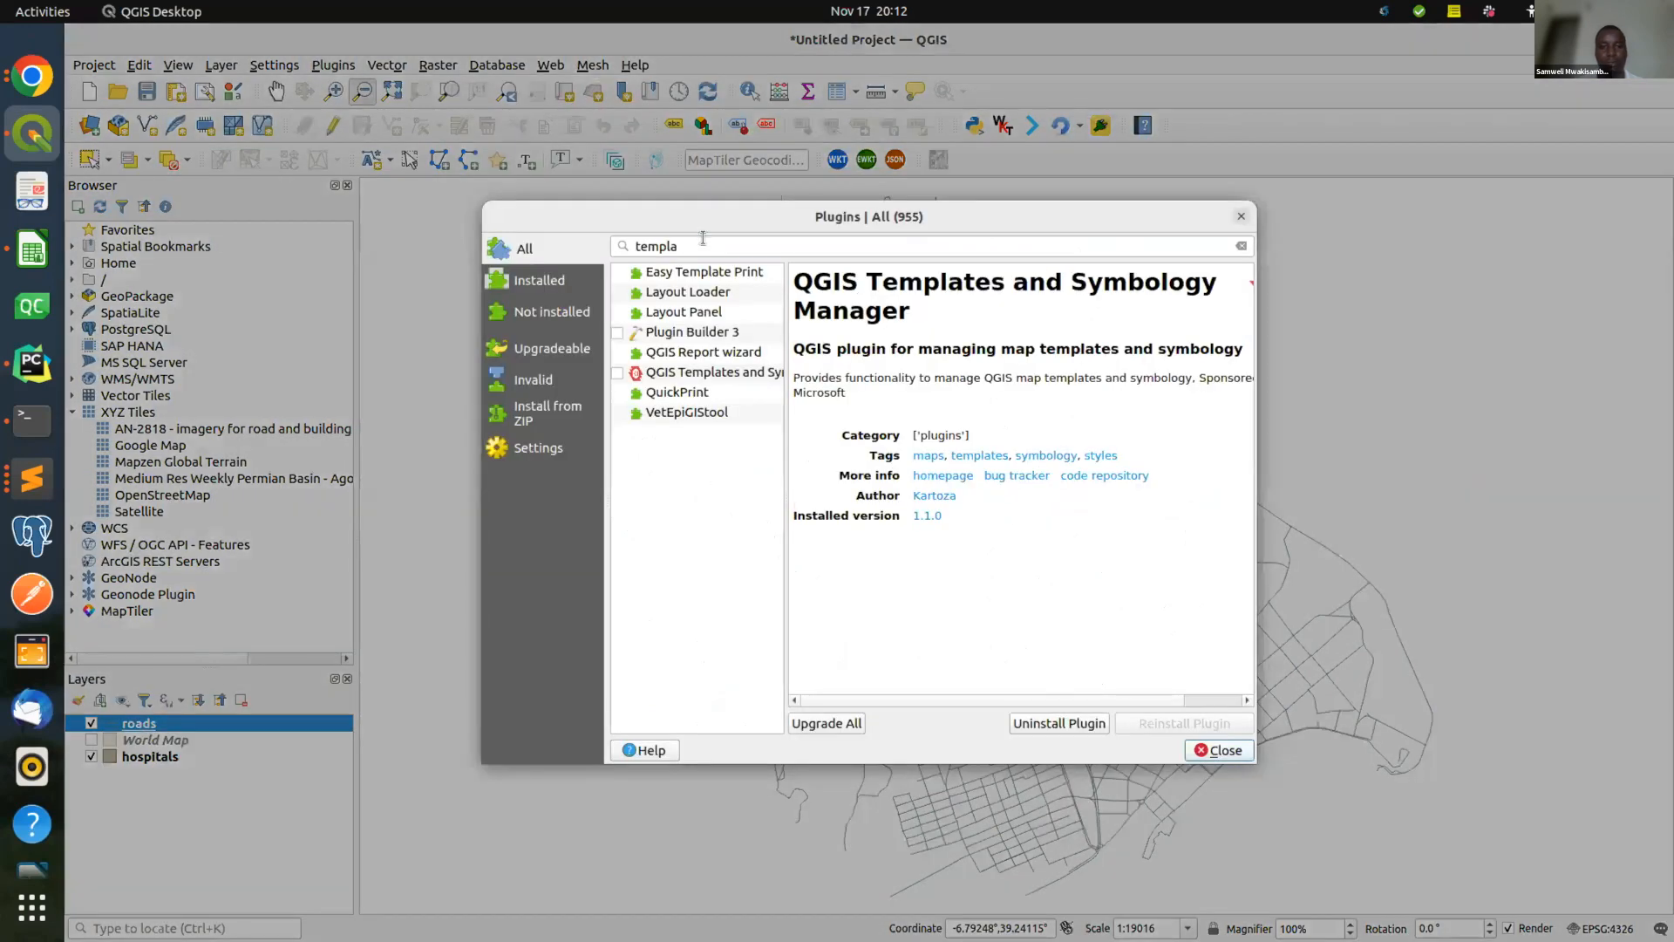
double_click(703, 238)
type("isochrones")
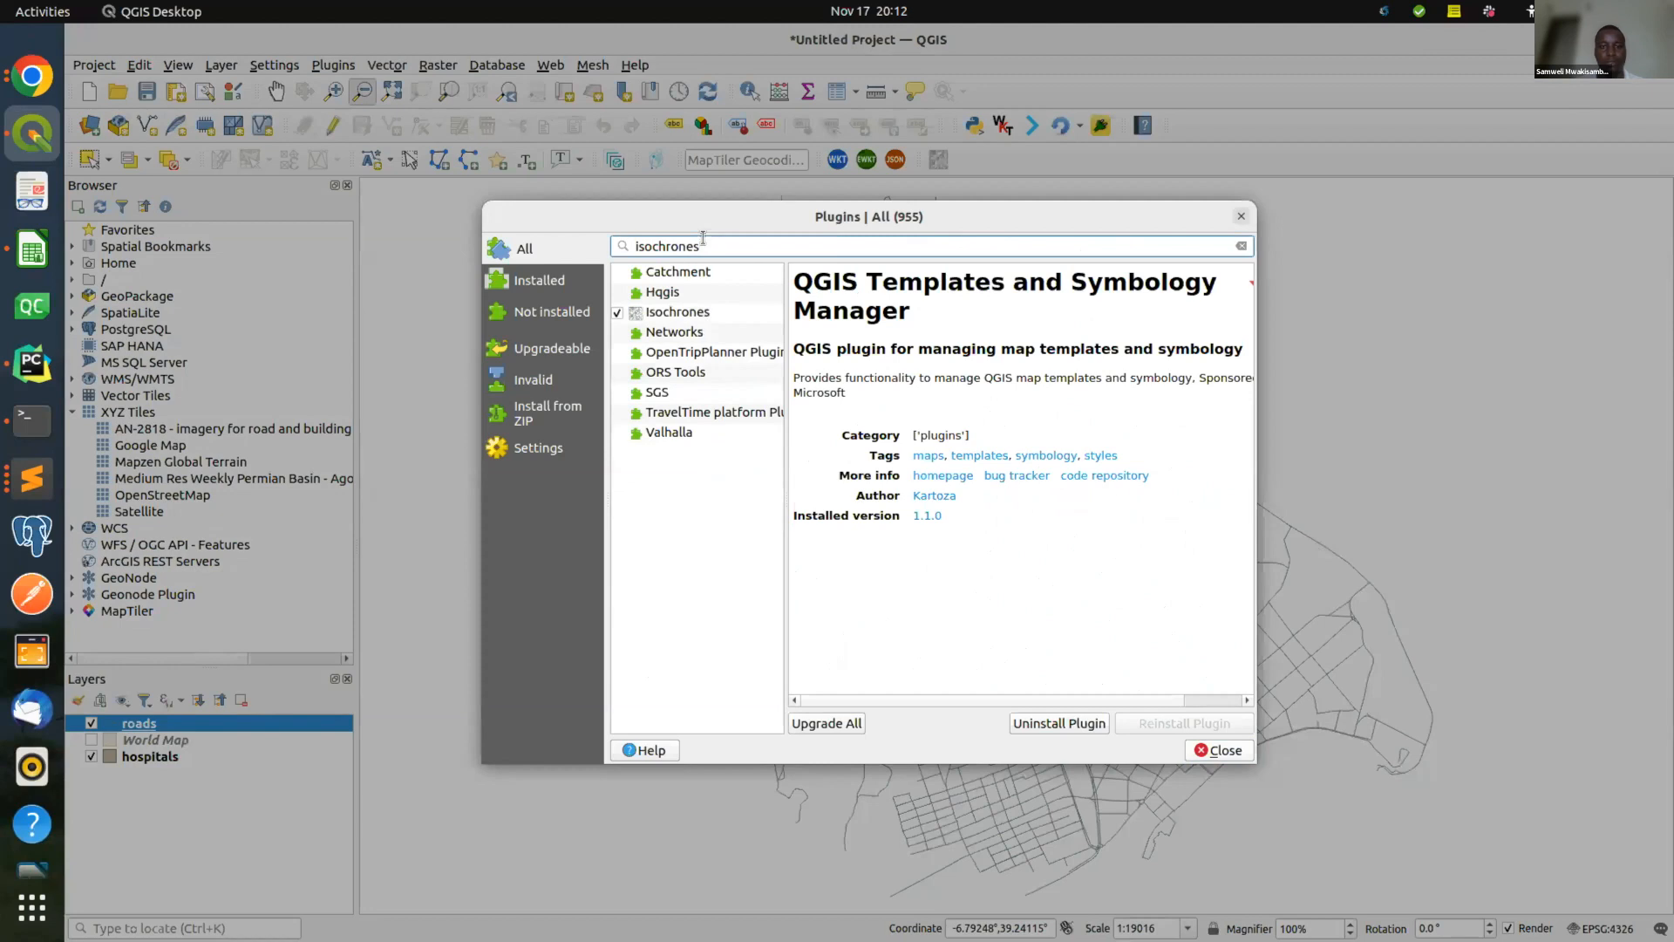
left_click(710, 319)
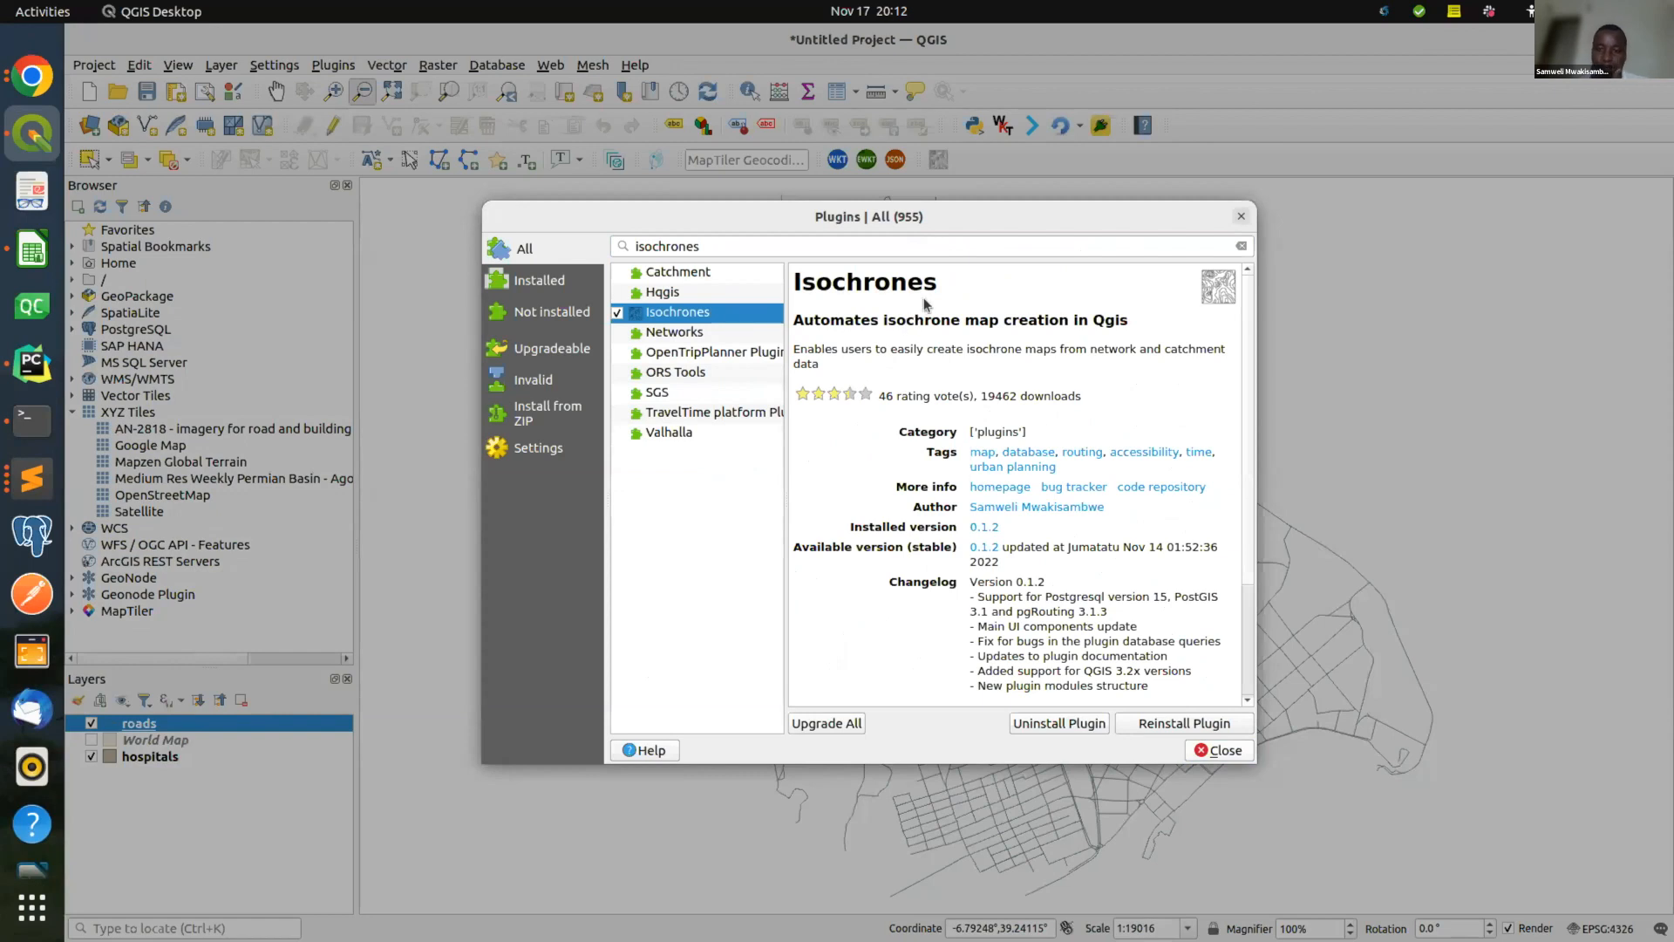
scroll(1127, 504, "down", 3)
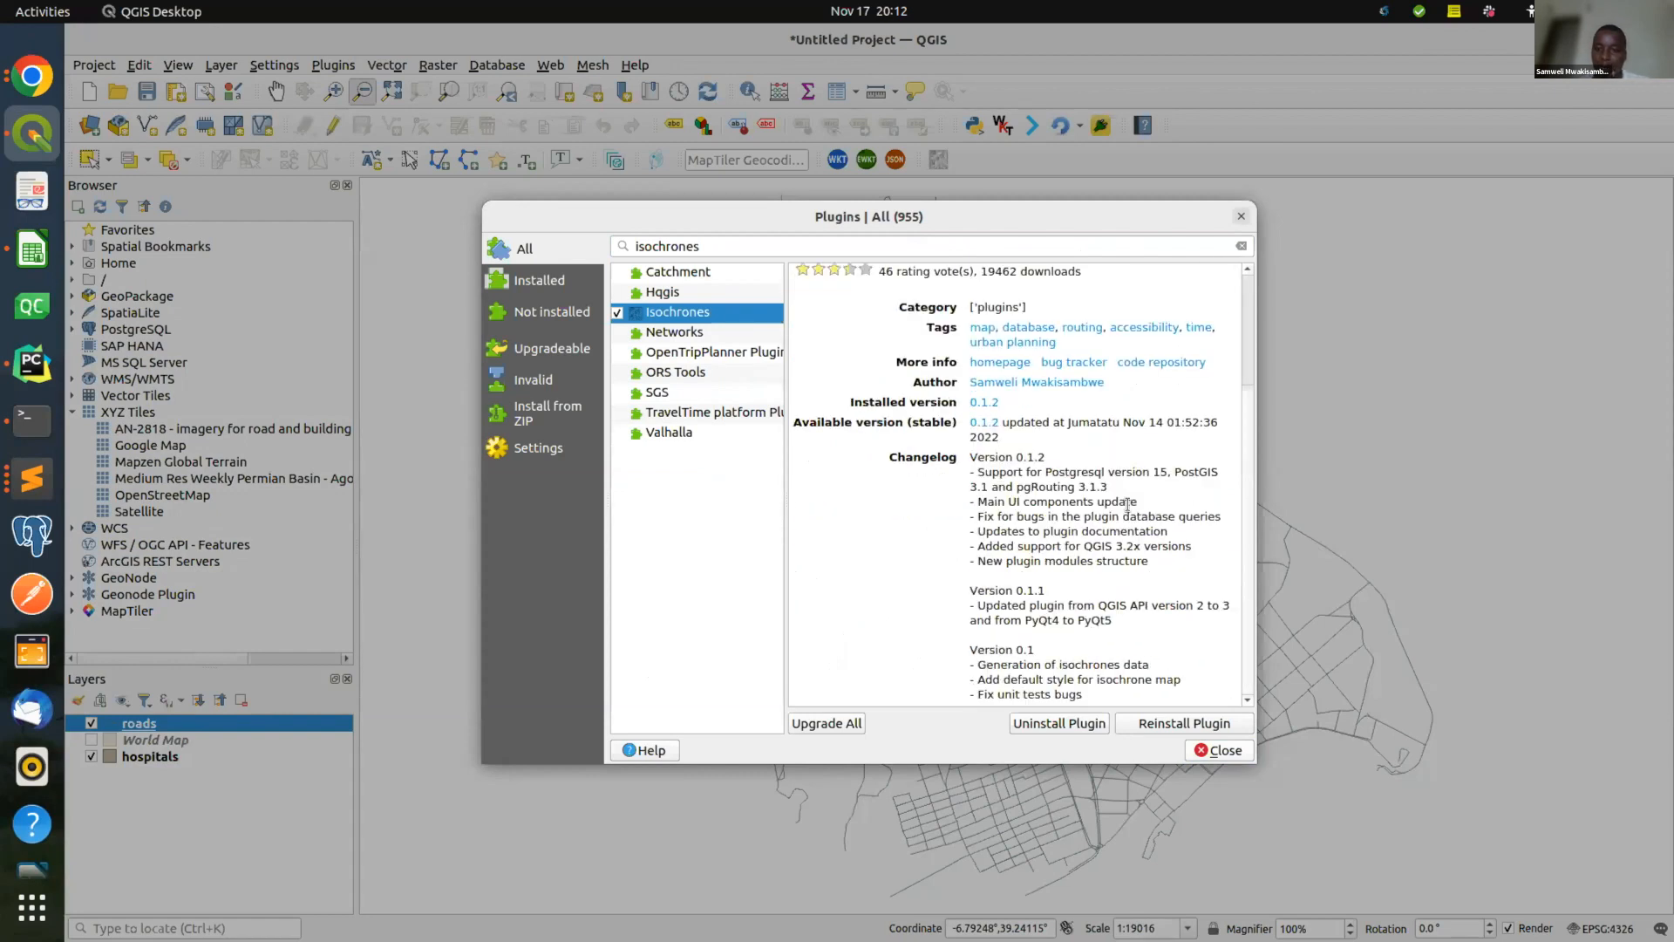
scroll(1128, 504, "up", 3)
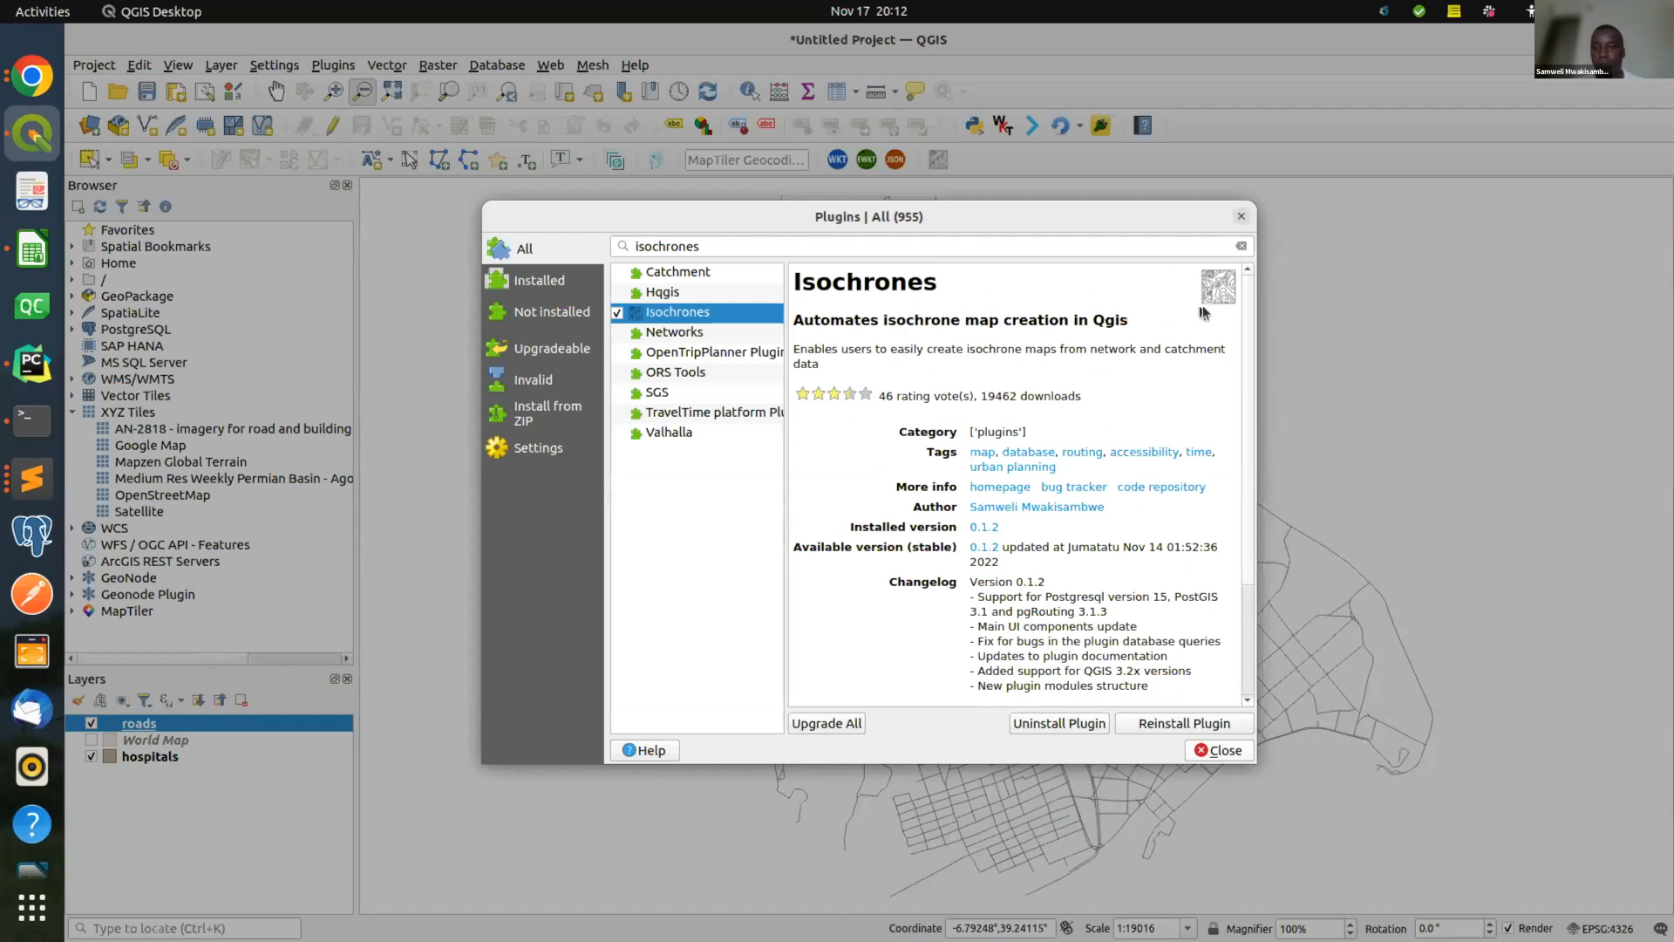
left_click(1237, 217)
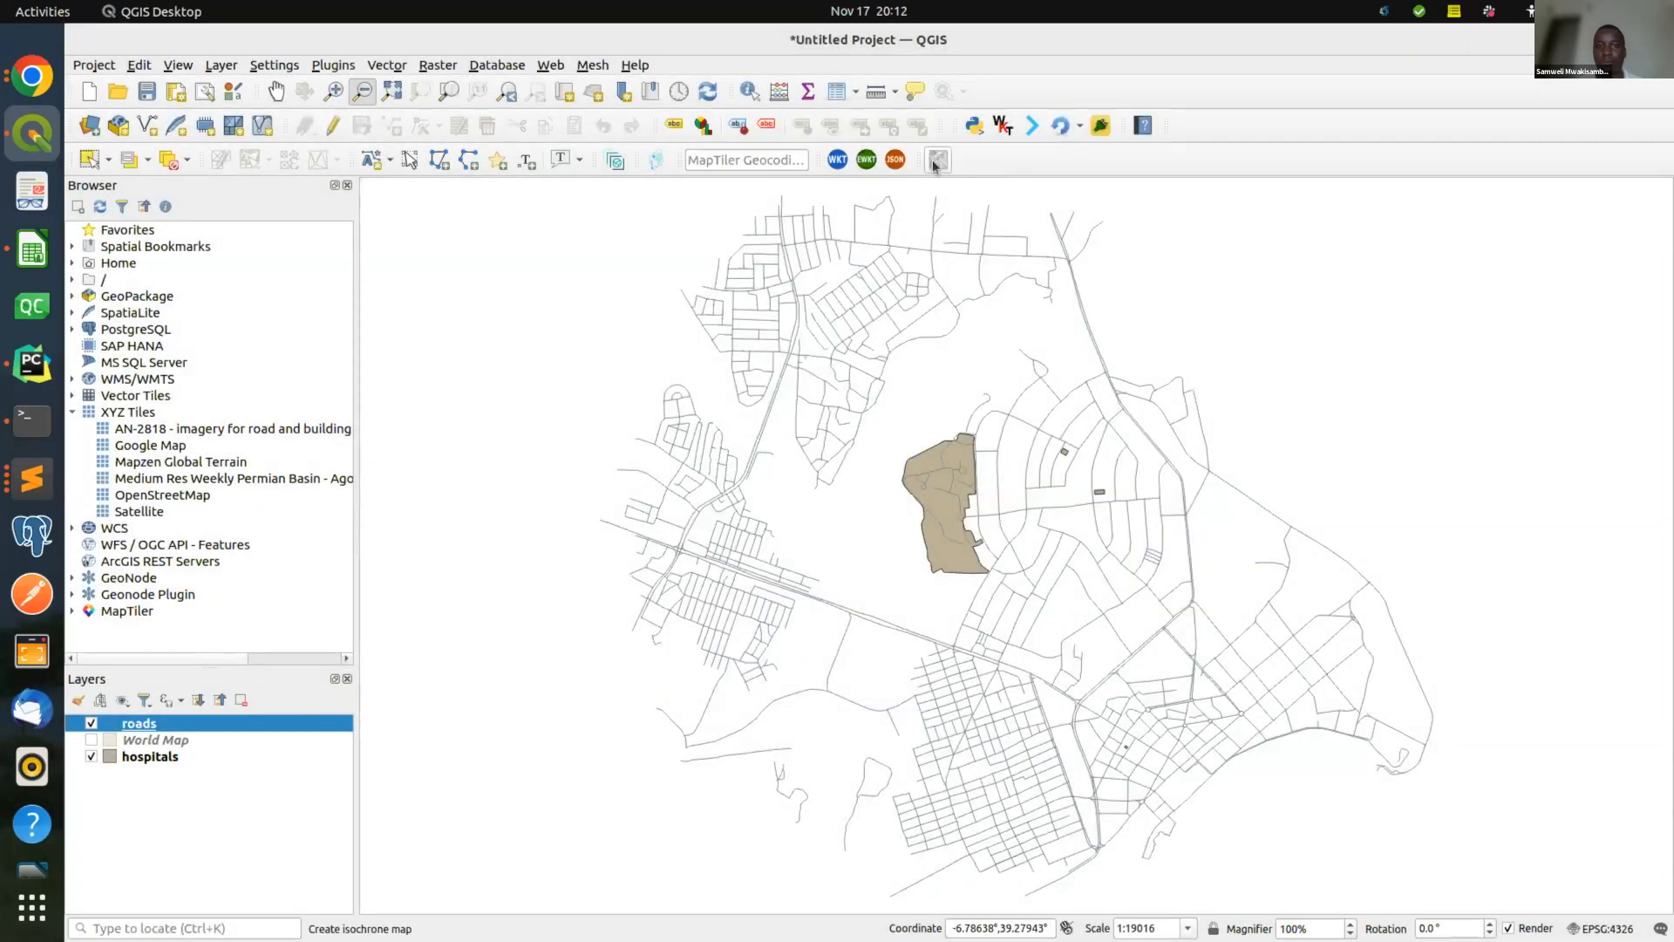
Launch Create isochrone map from the Isochrones menu and check the gis database field.
left_click(338, 66)
mouse_move(495, 68)
mouse_move(506, 117)
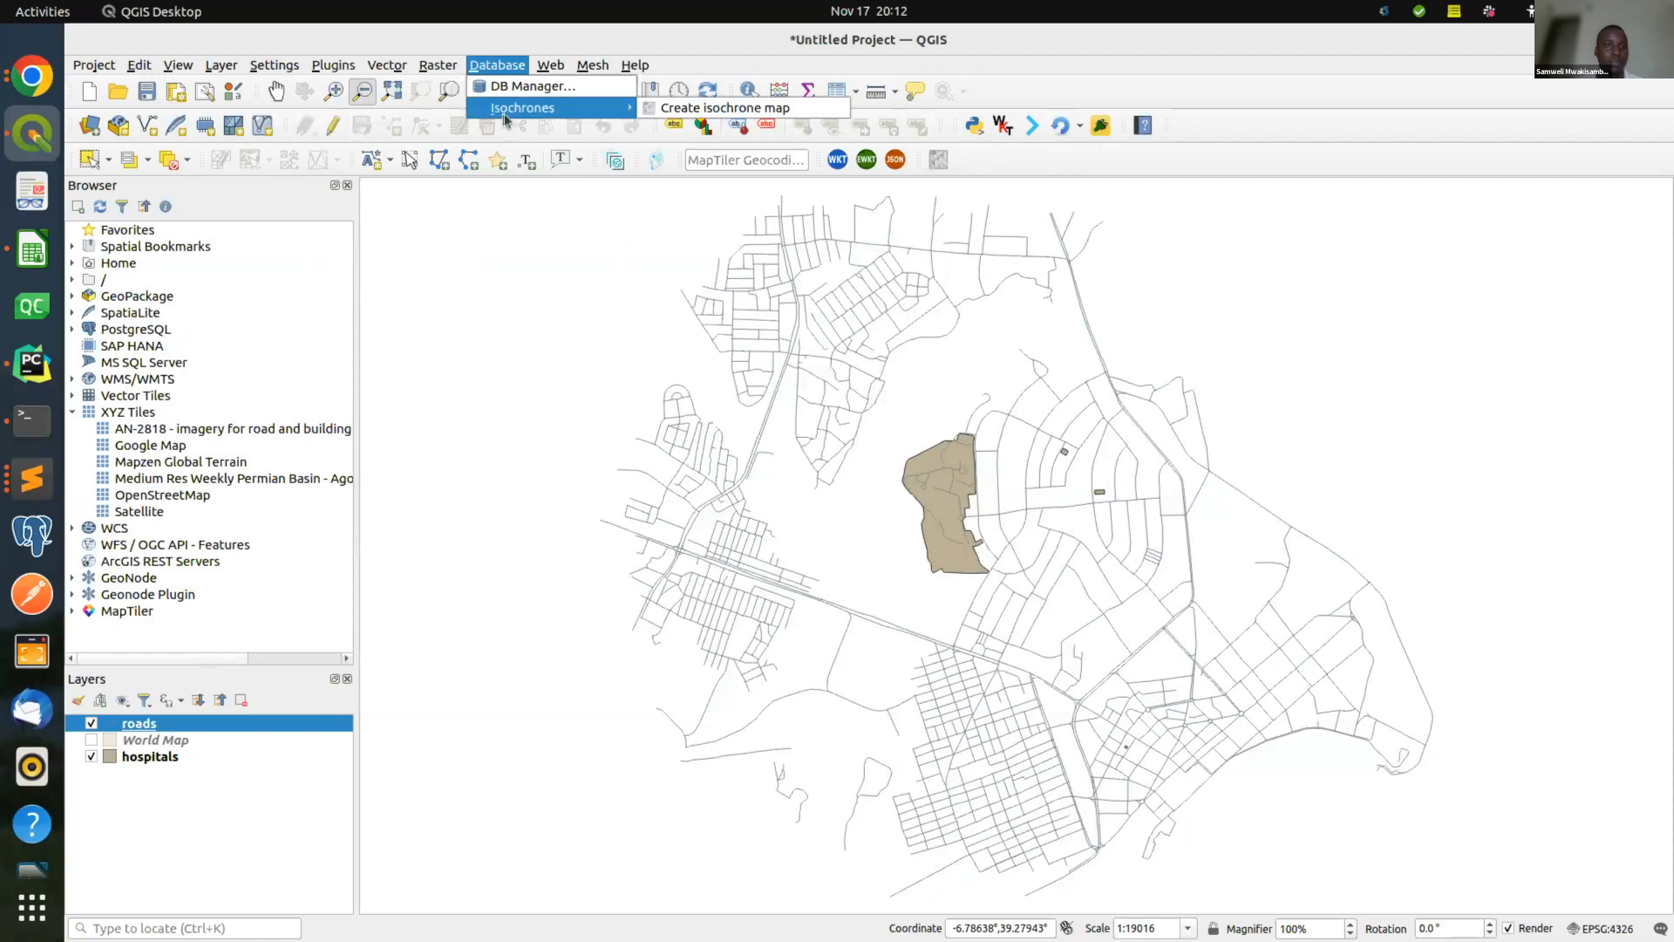
left_click(938, 160)
left_click(938, 159)
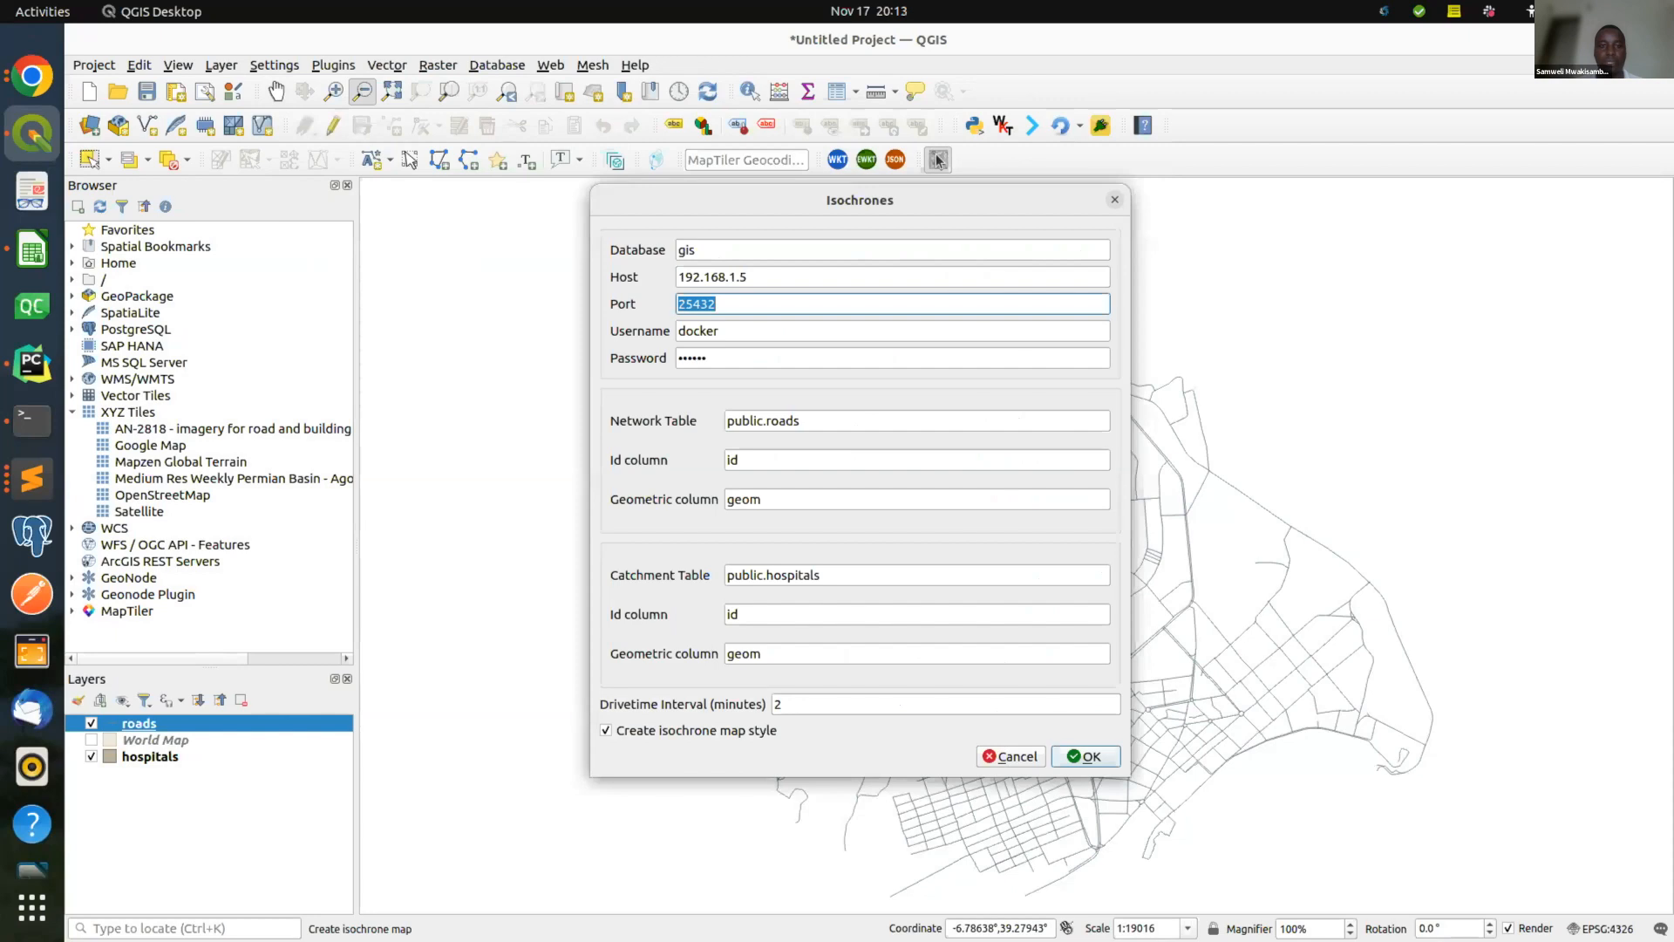
double_click(703, 250)
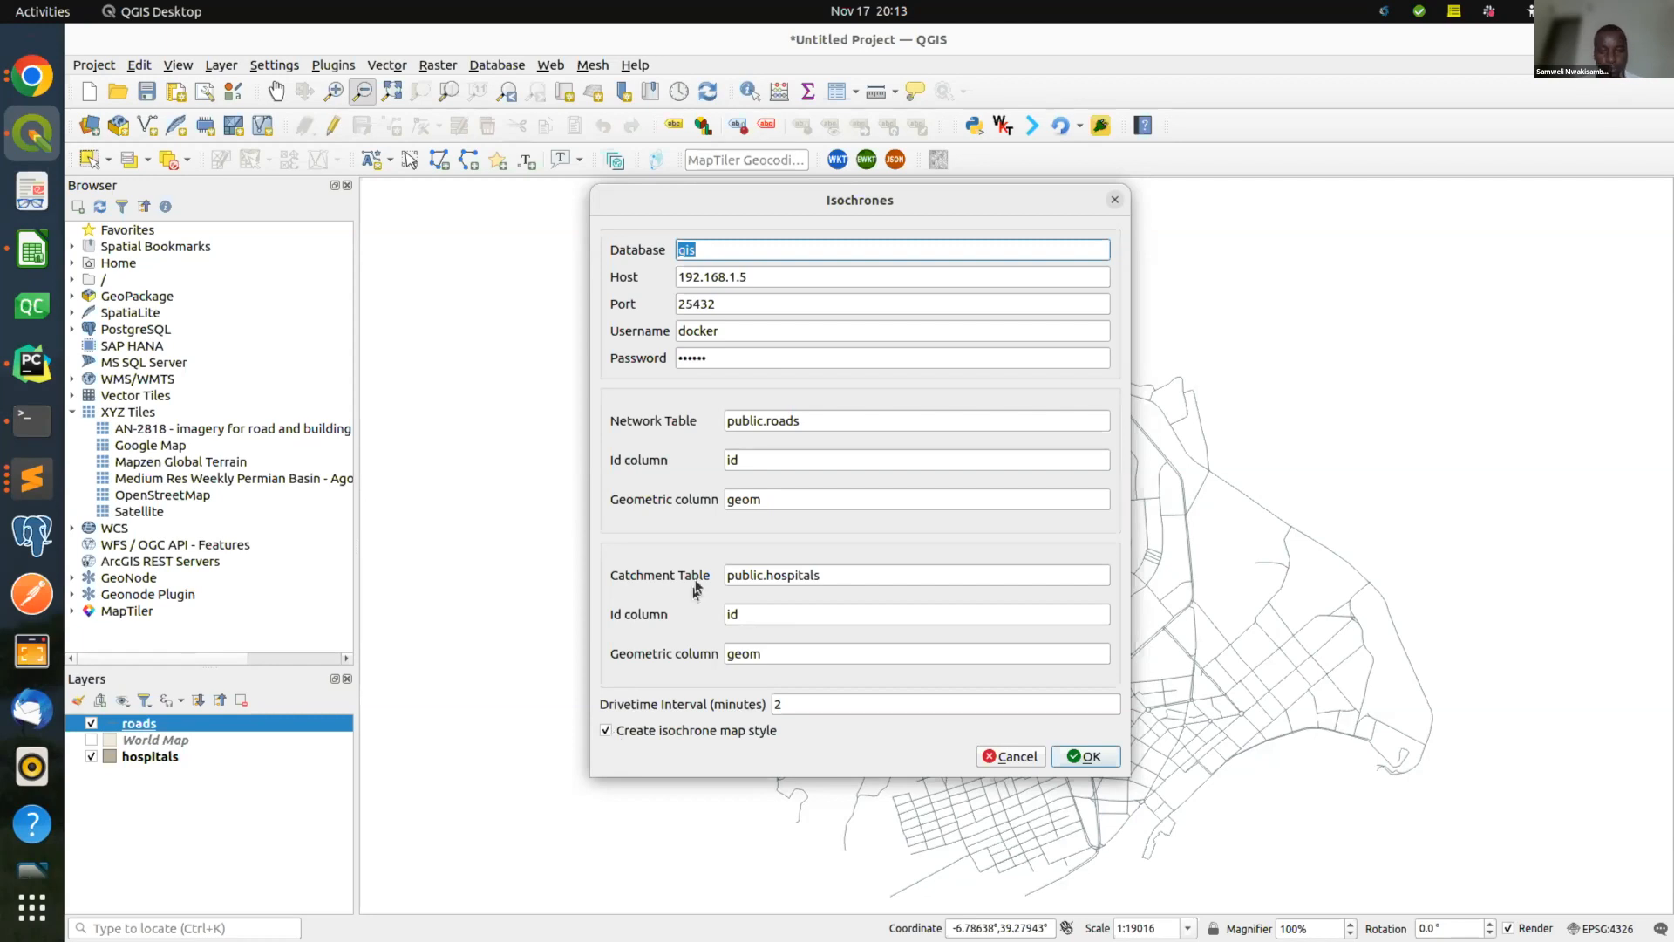
Run Isochrones on public.roads and public.hospitals at 2-minute intervals with map styling off.
left_click(803, 416)
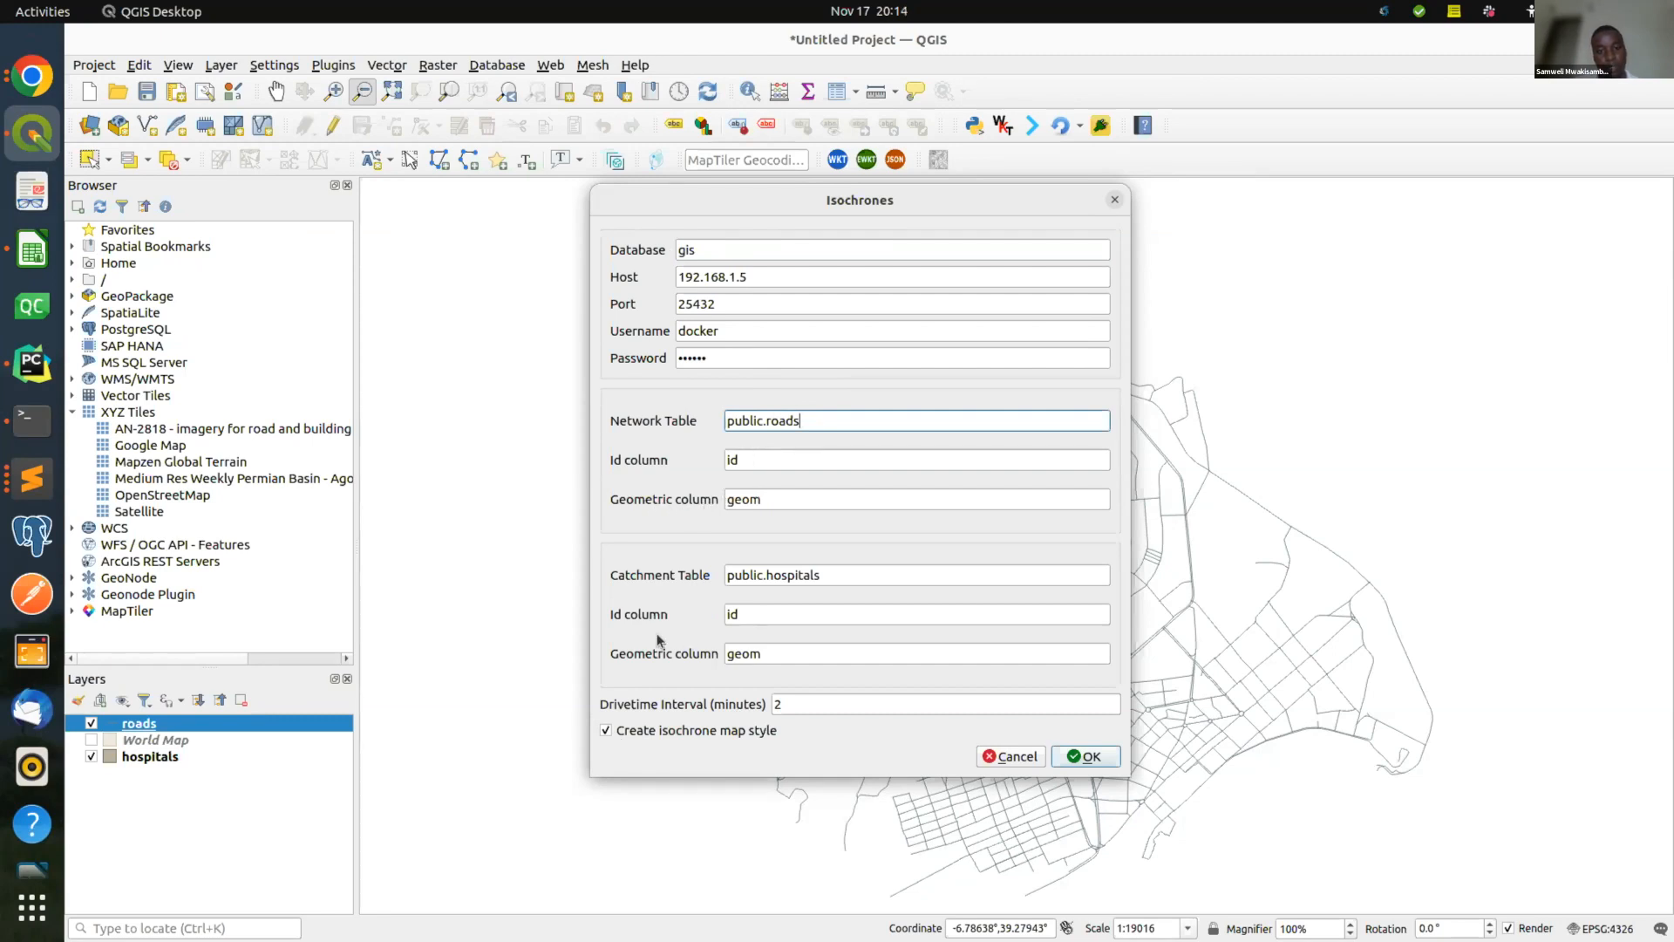
left_click(605, 731)
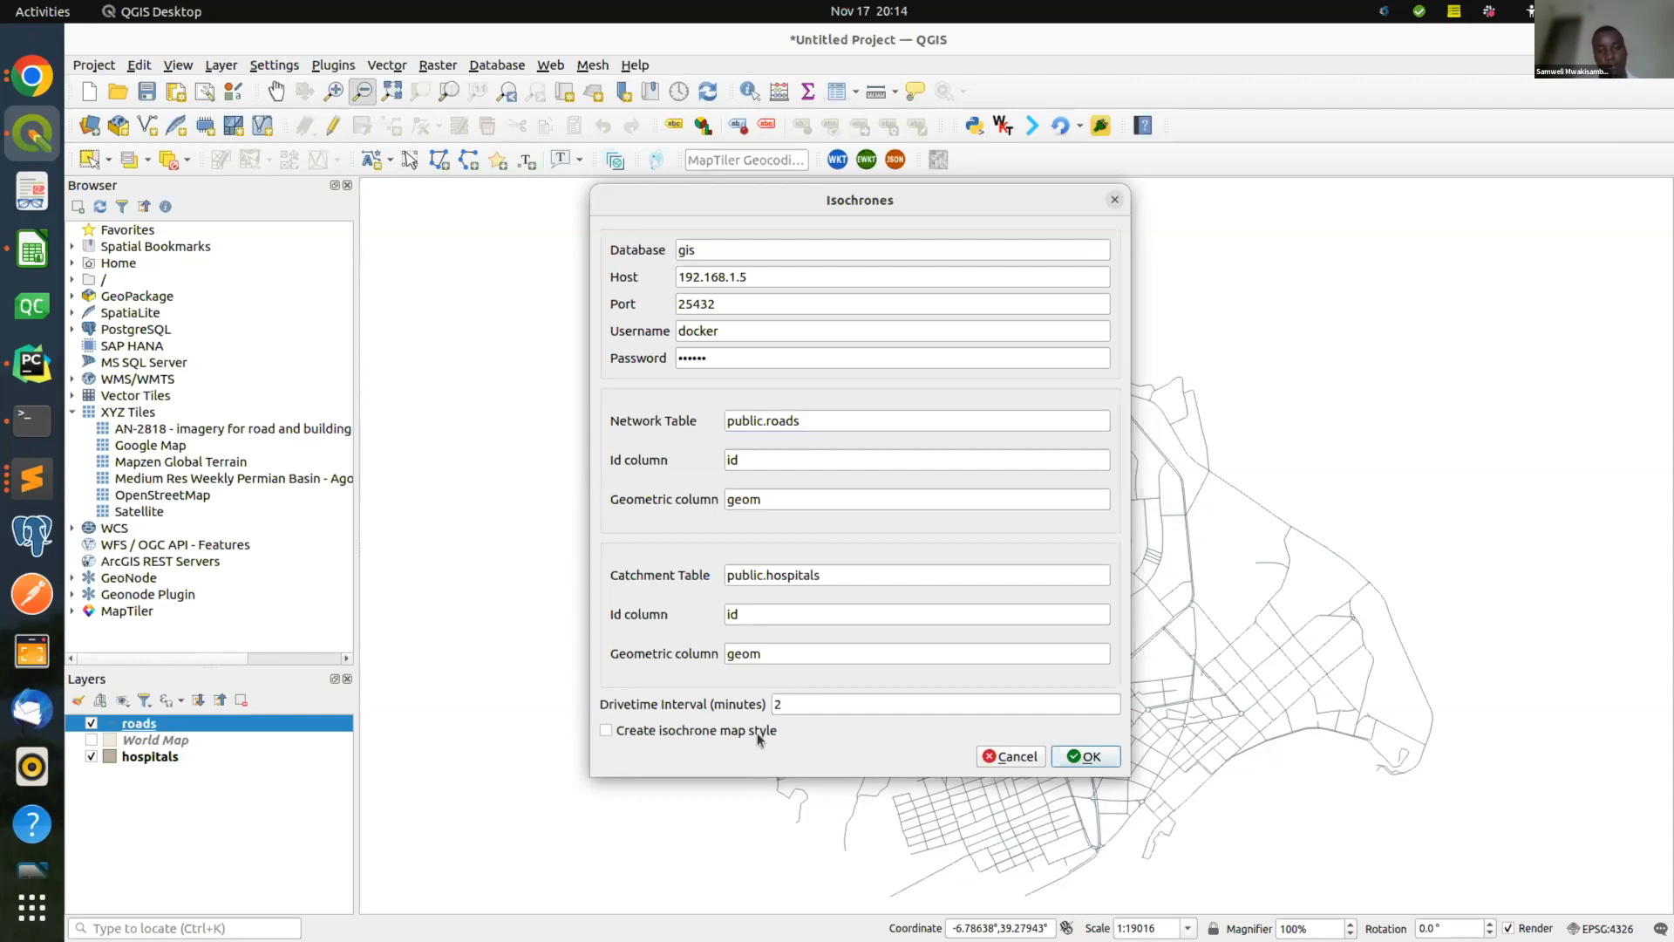
left_click(1088, 757)
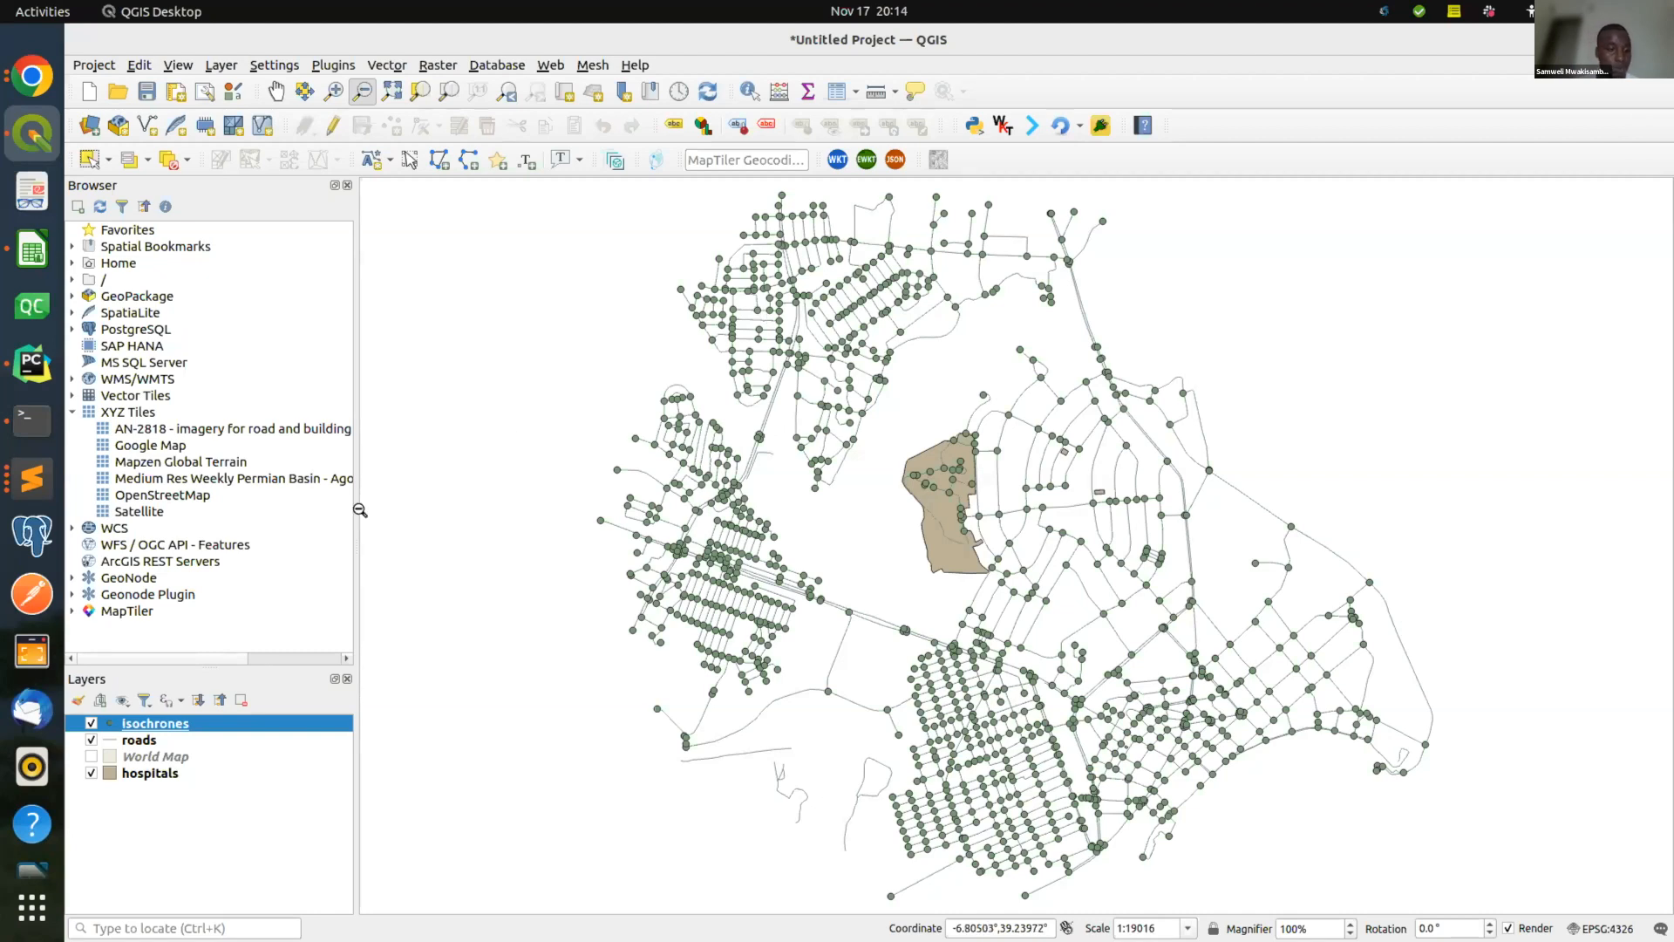
right_click(247, 726)
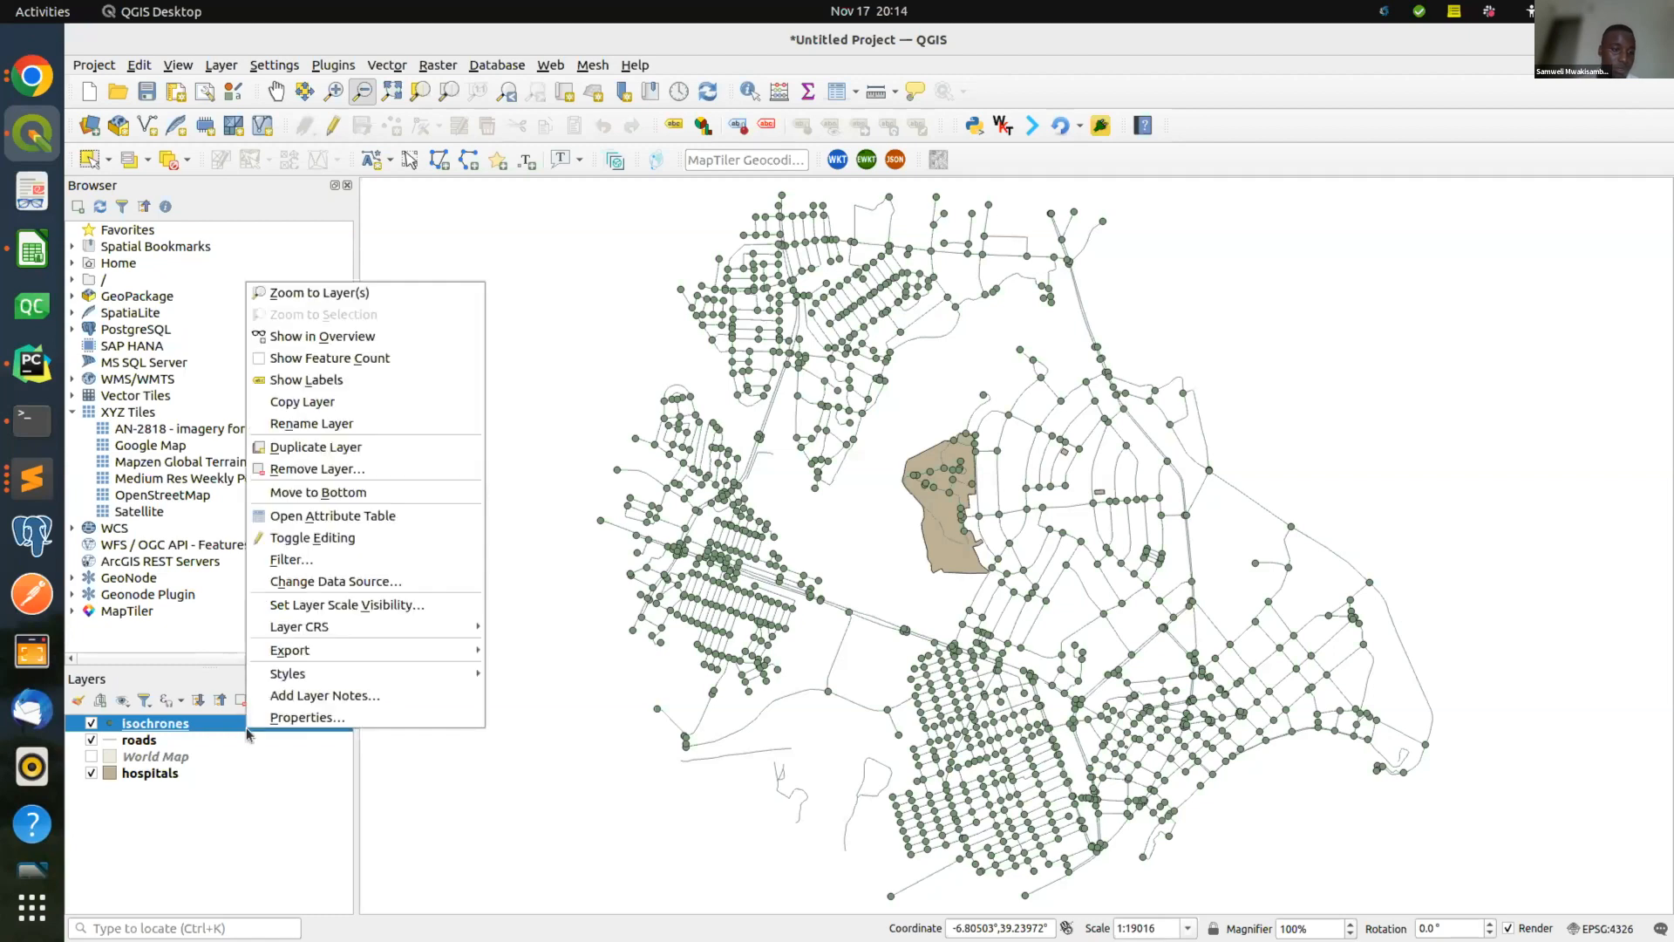
left_click(347, 517)
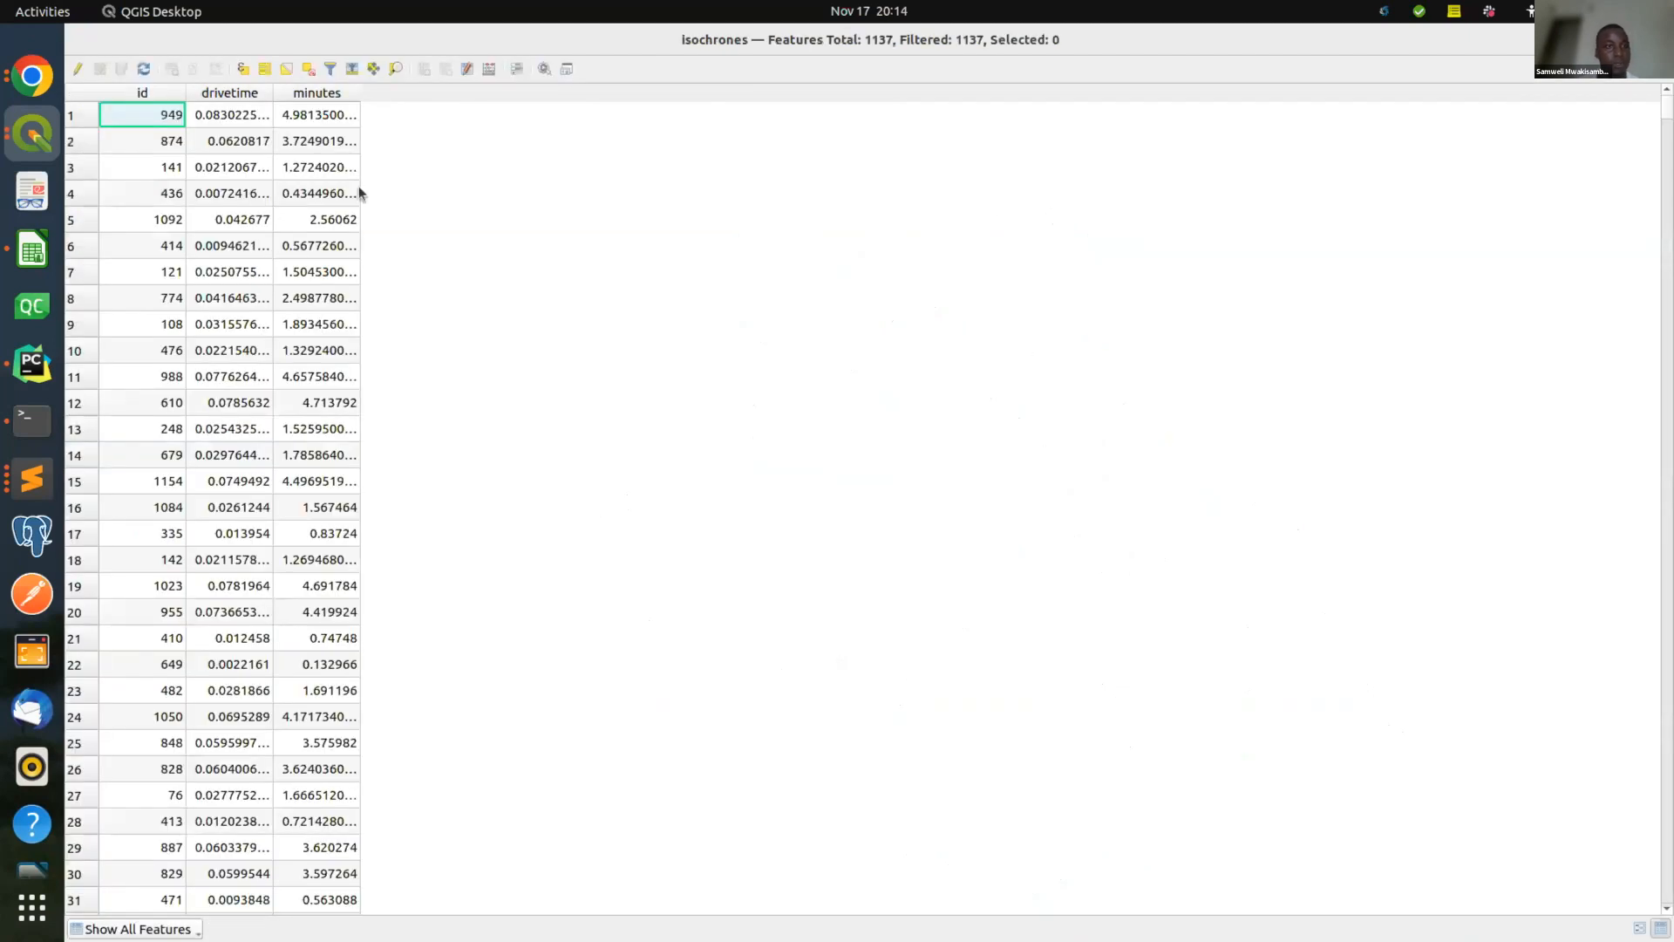
left_click_drag(361, 93, 658, 88)
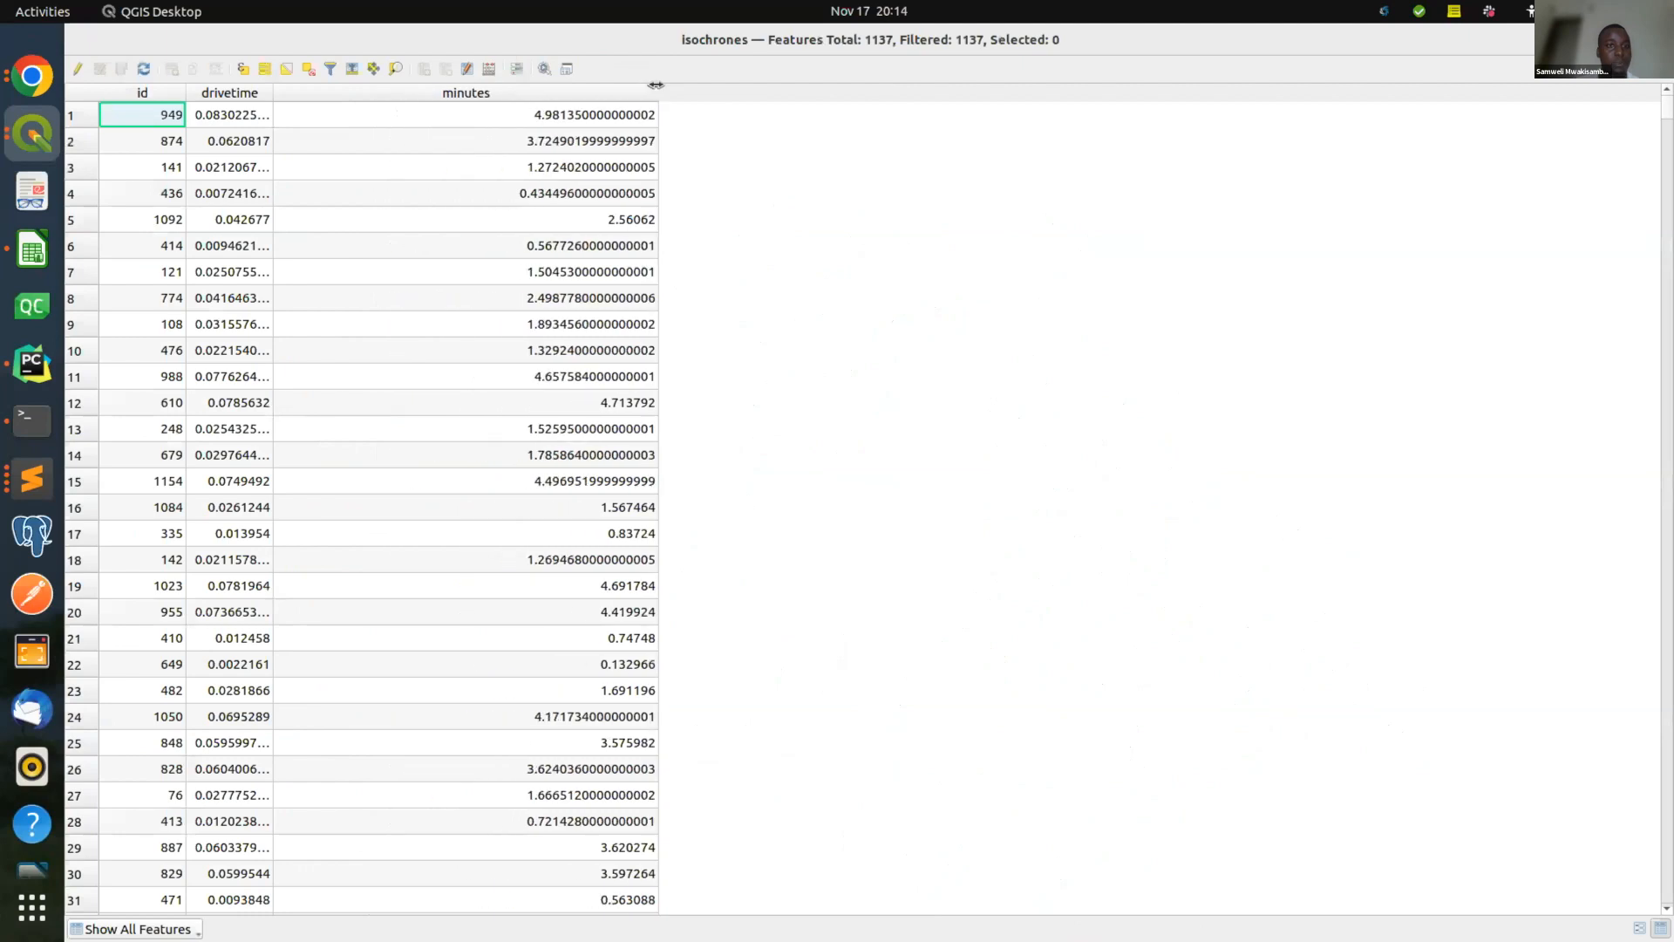
left_click_drag(272, 88, 479, 89)
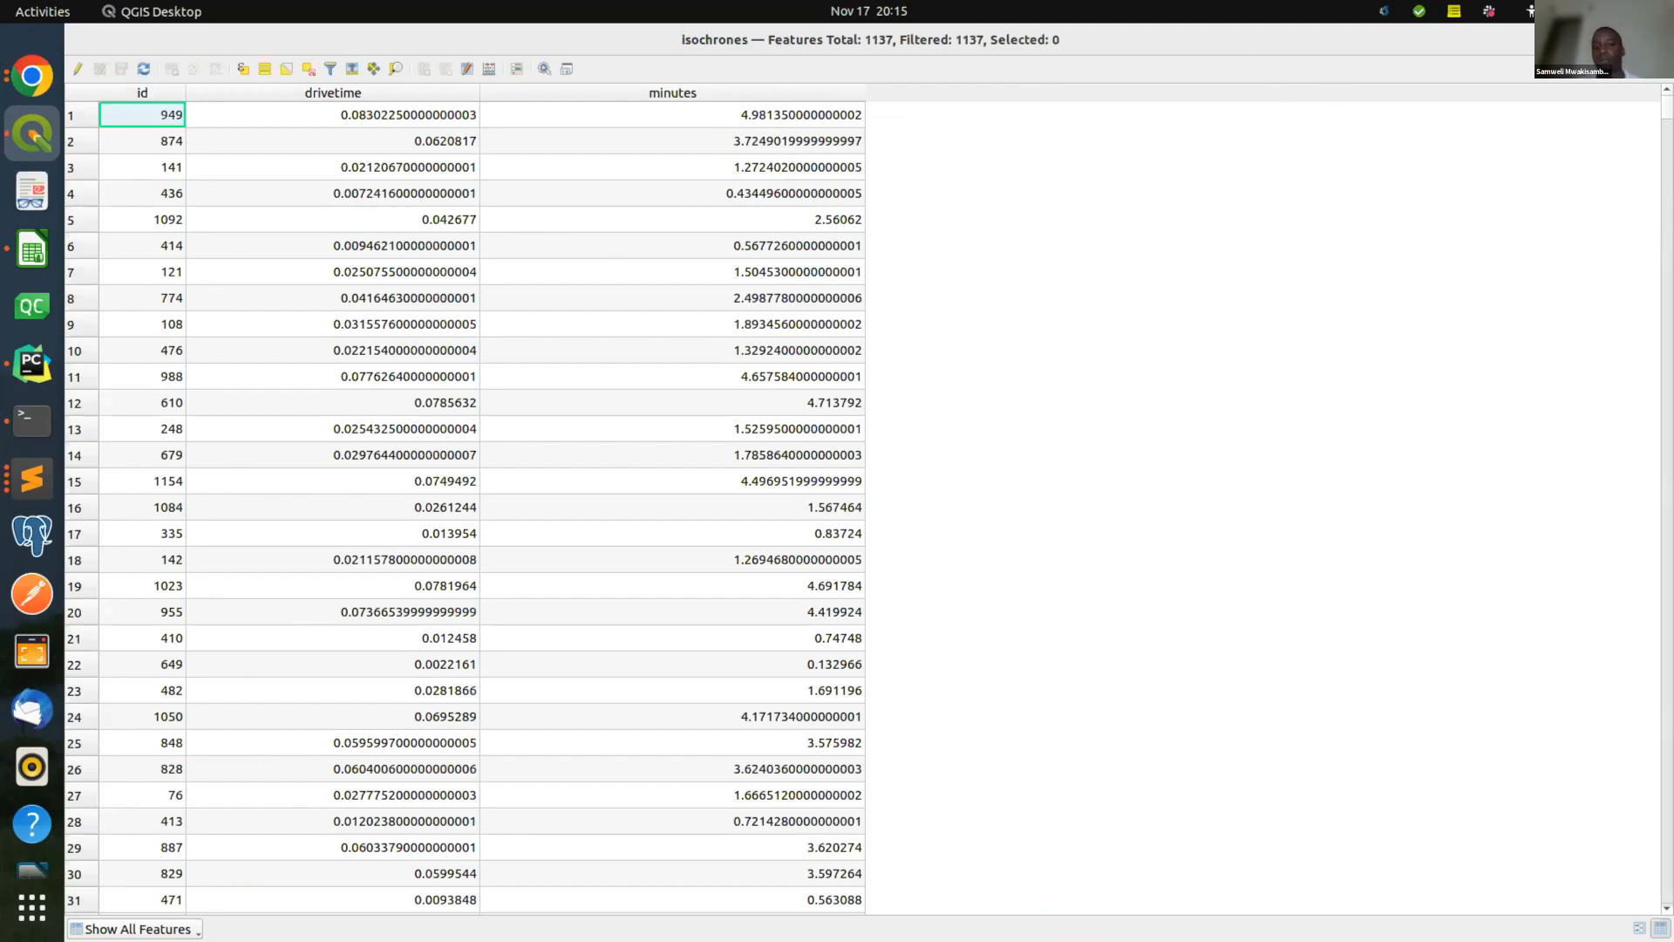
left_click(1656, 40)
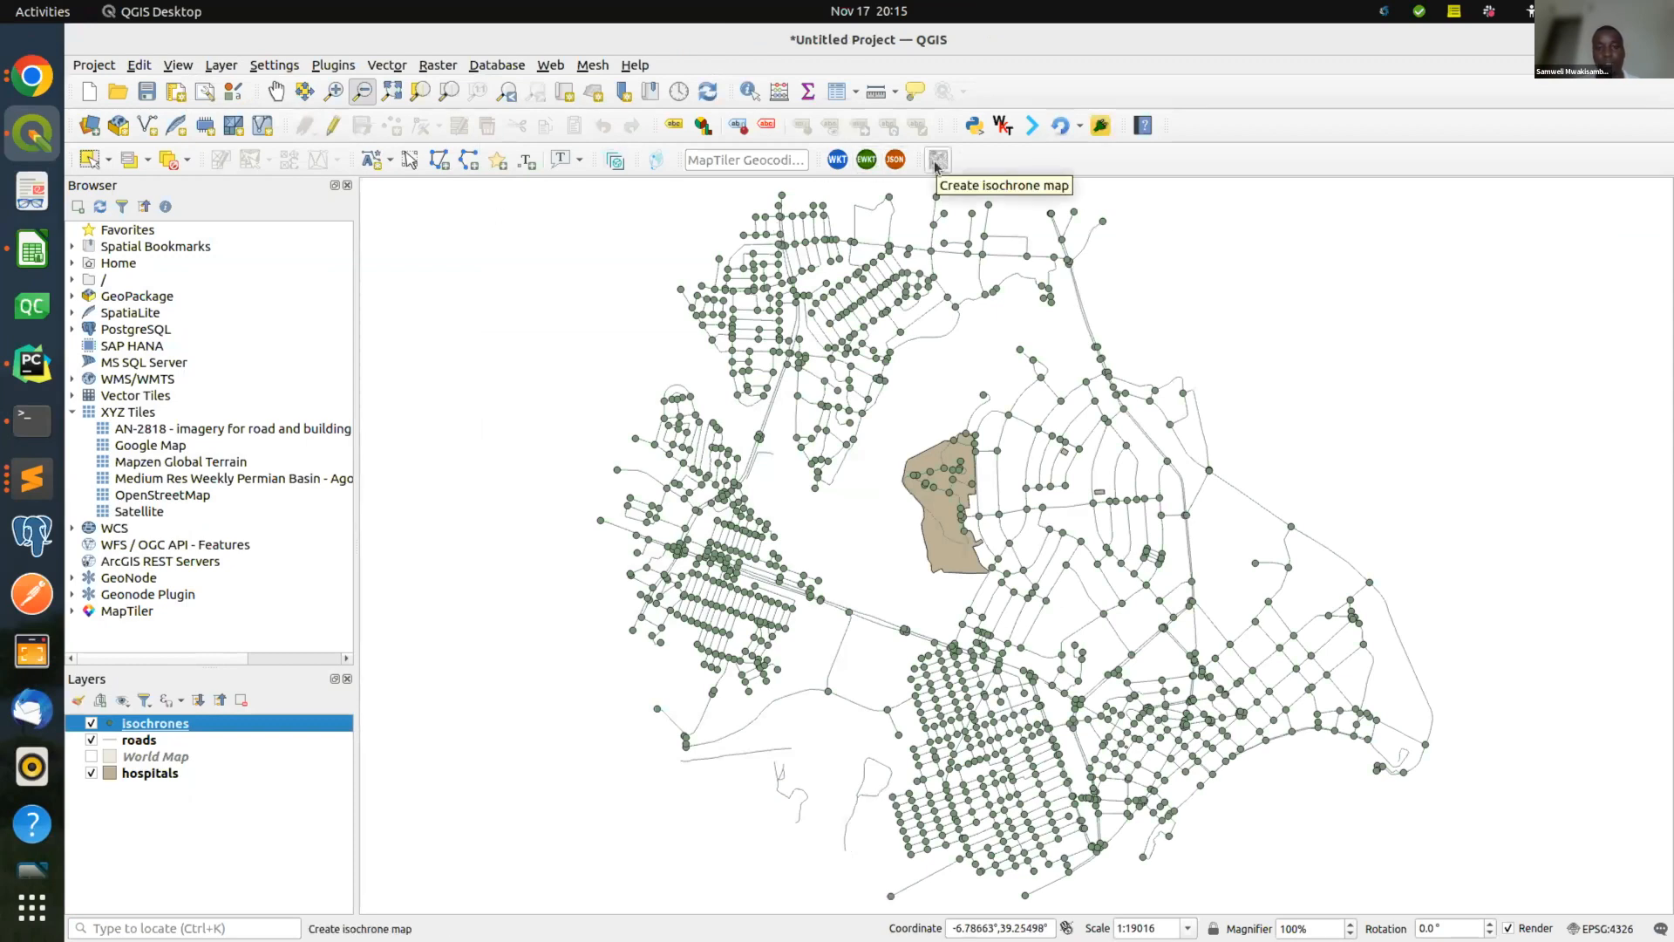
Rerun Create isochrone map with the map style option ticked.
left_click(937, 162)
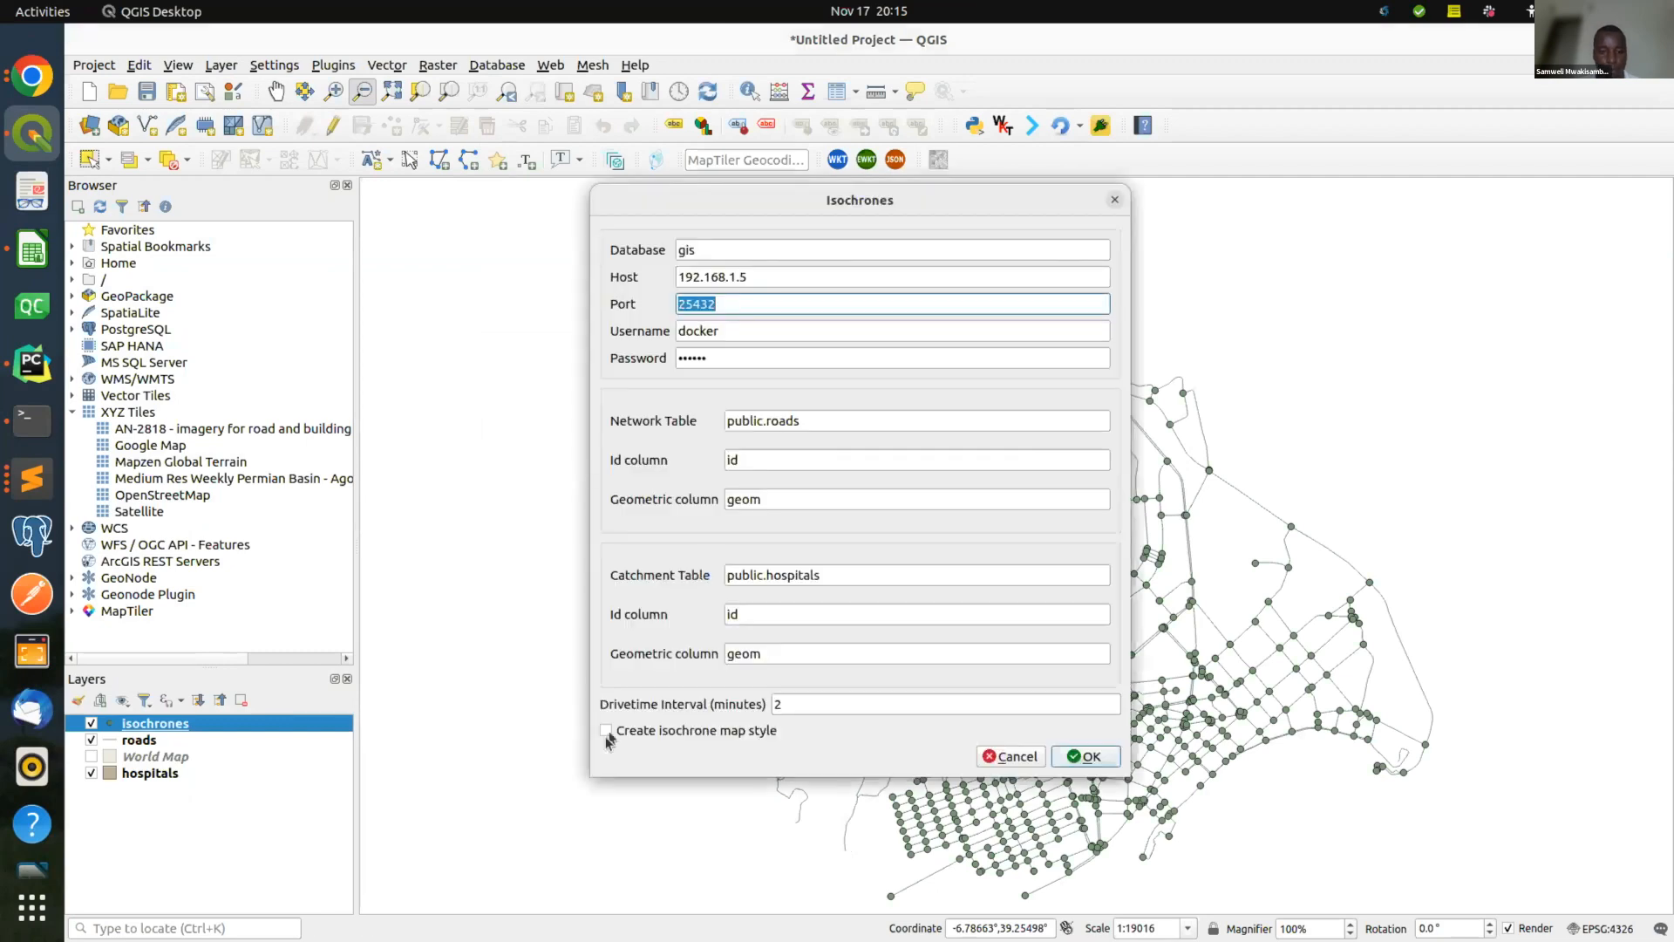
left_click(606, 733)
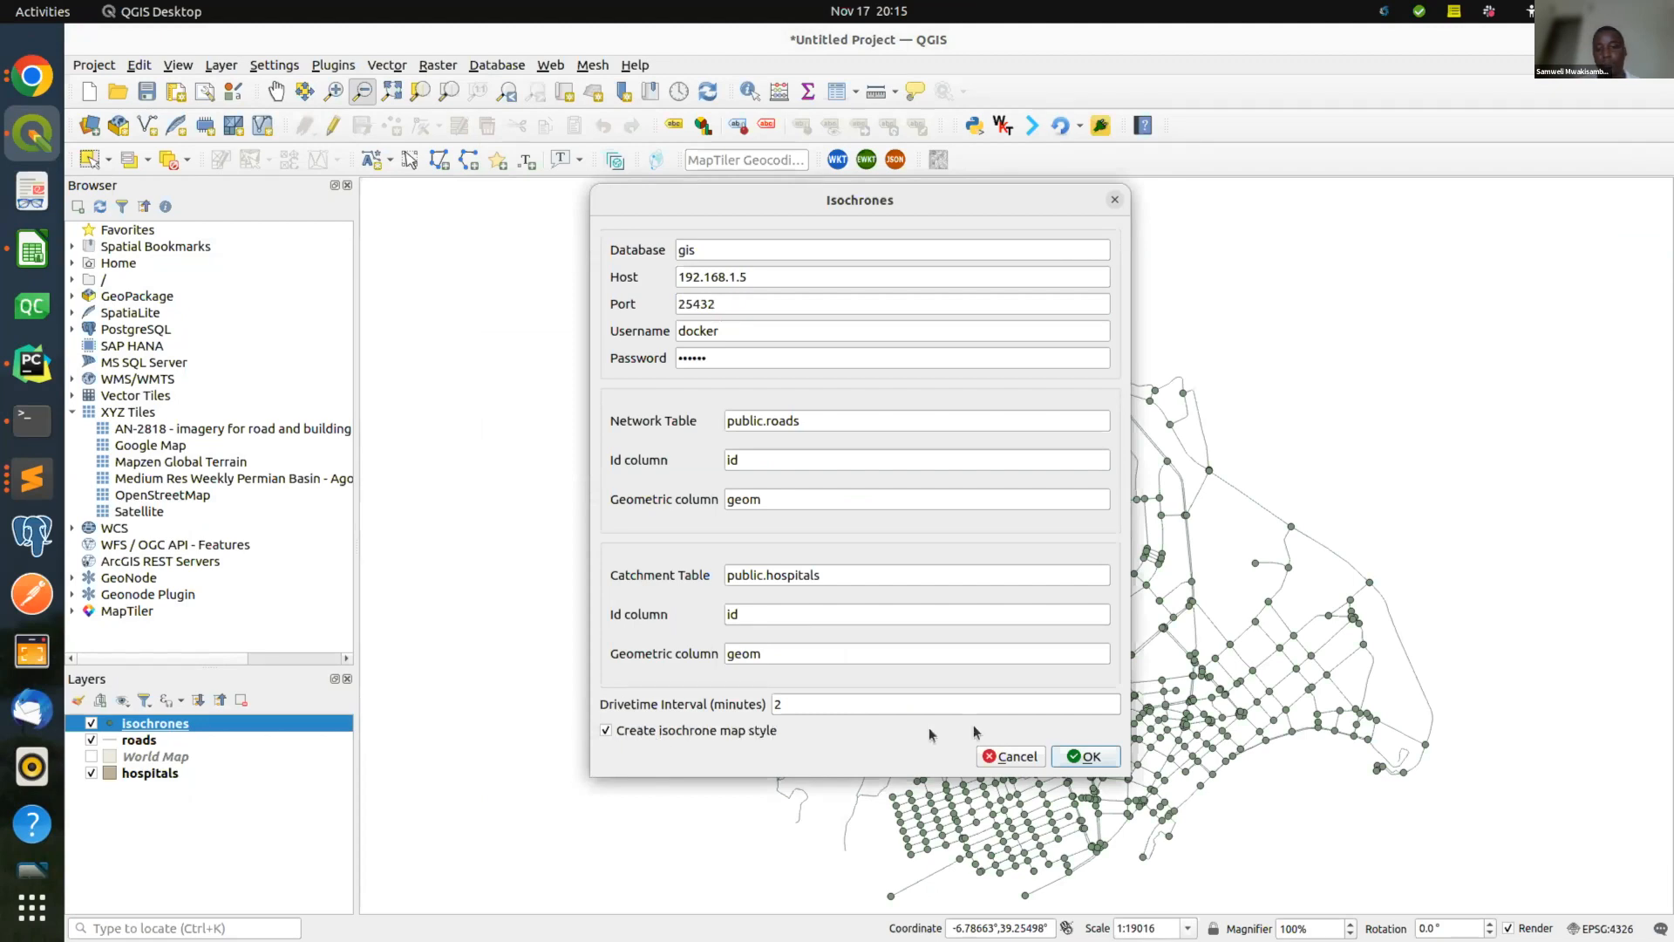
left_click(1091, 766)
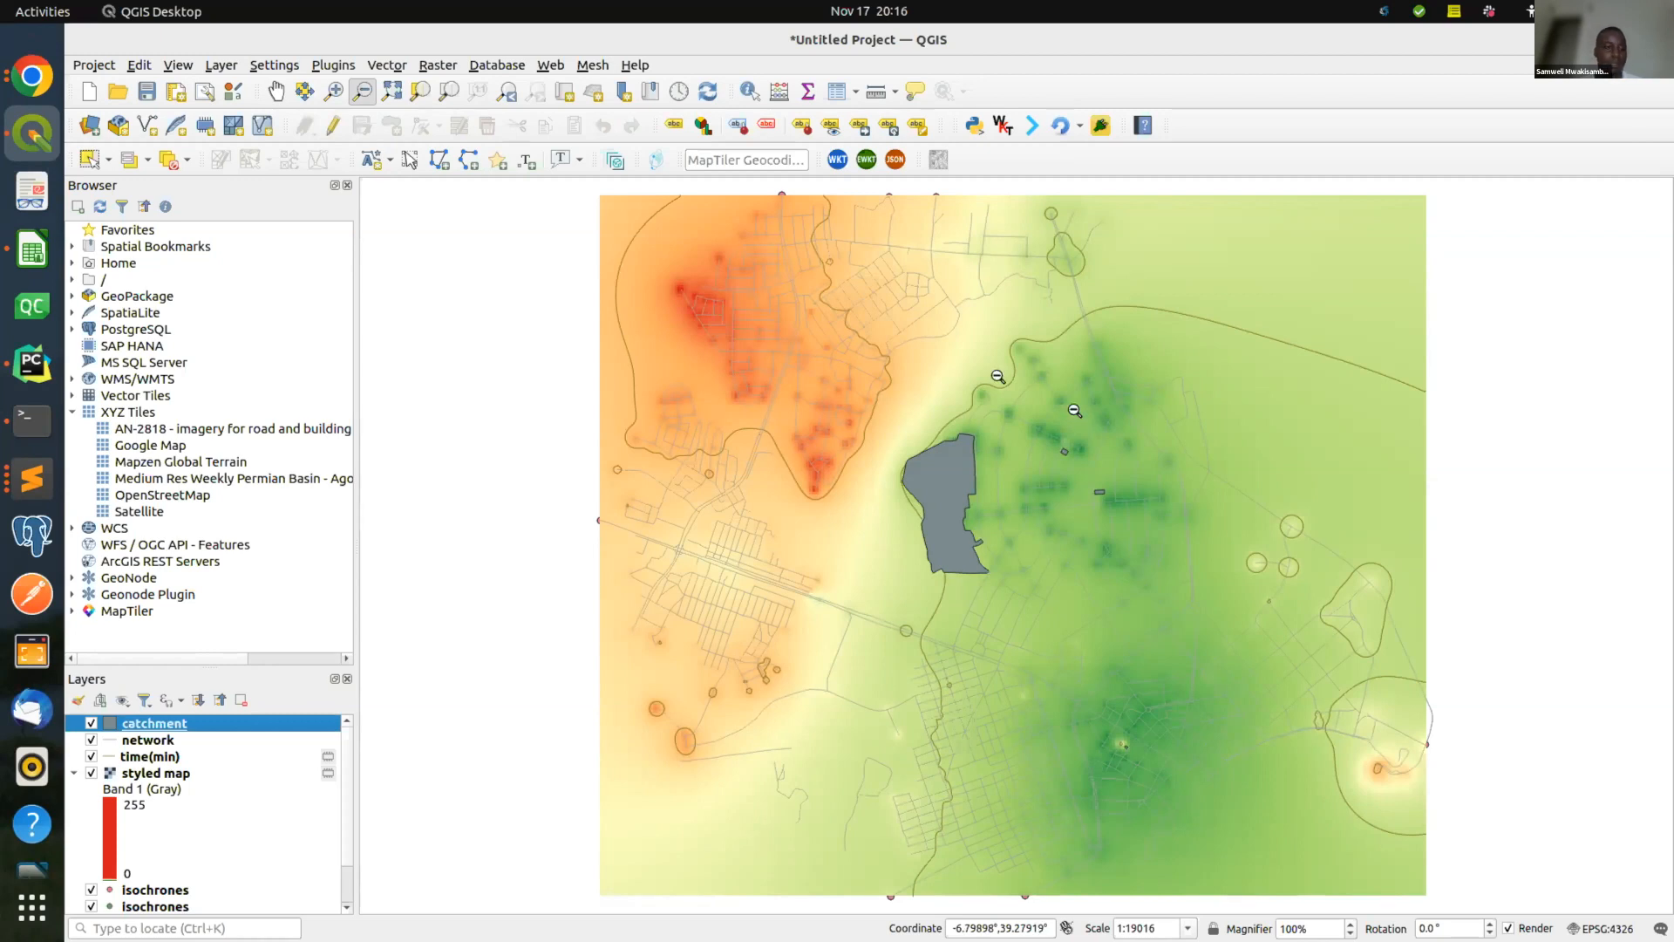
Scroll through the Layers panel to review the new isochrone layers, then switch to the Impress presentation.
scroll(207, 764, "down", 1)
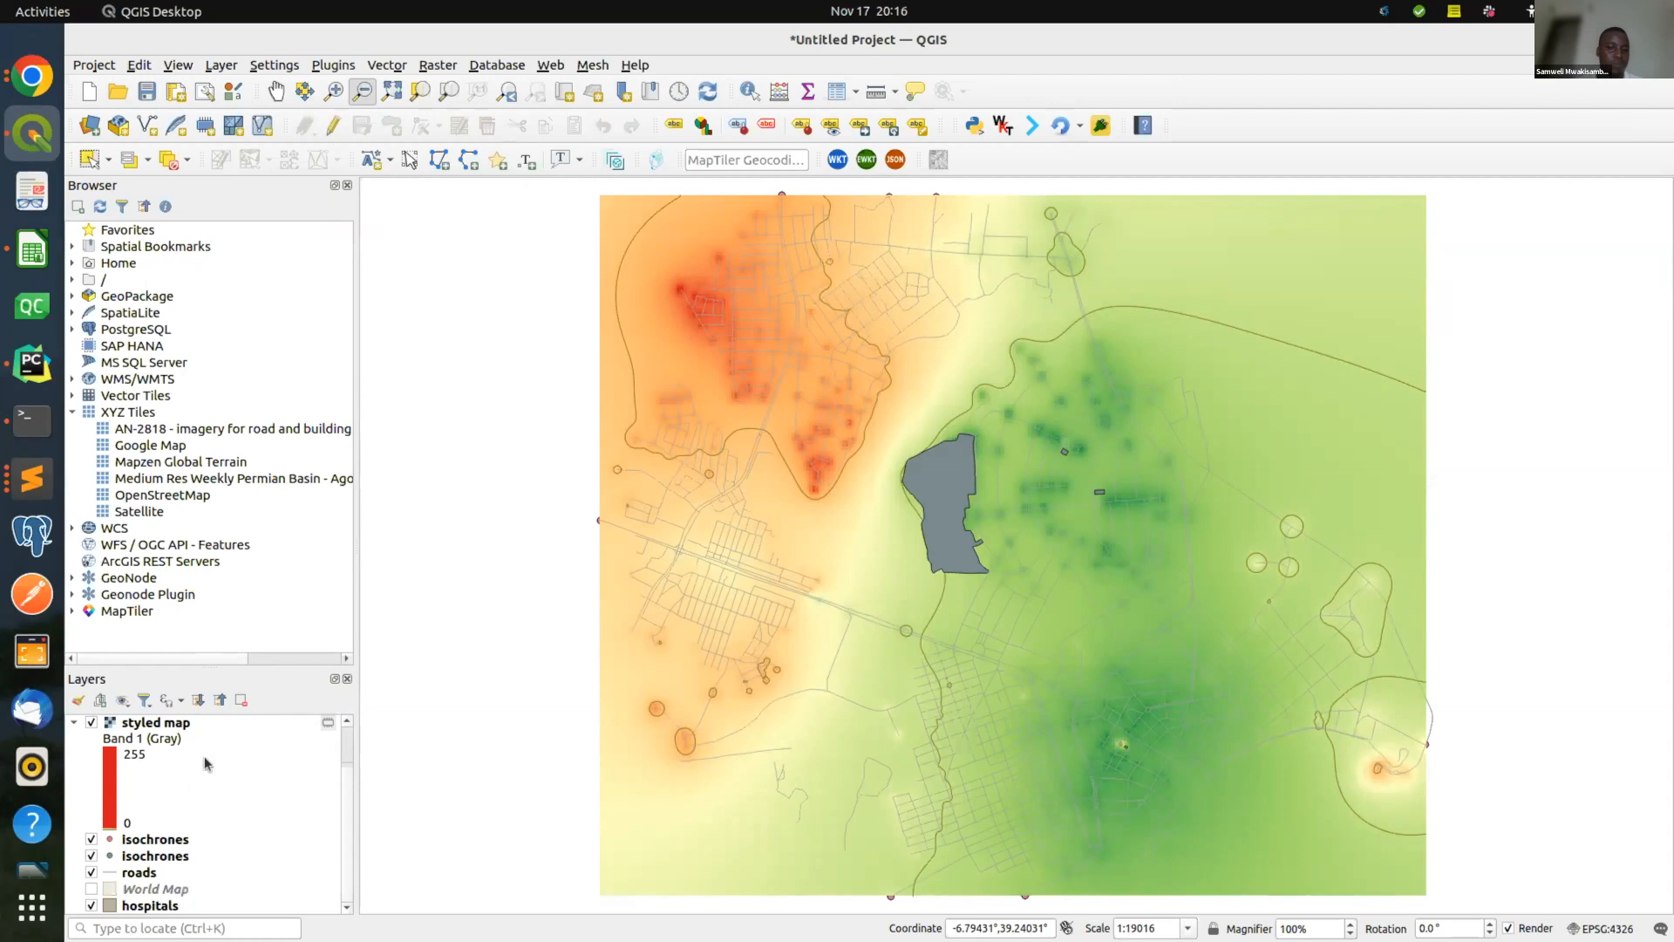
scroll(207, 763, "up", 1)
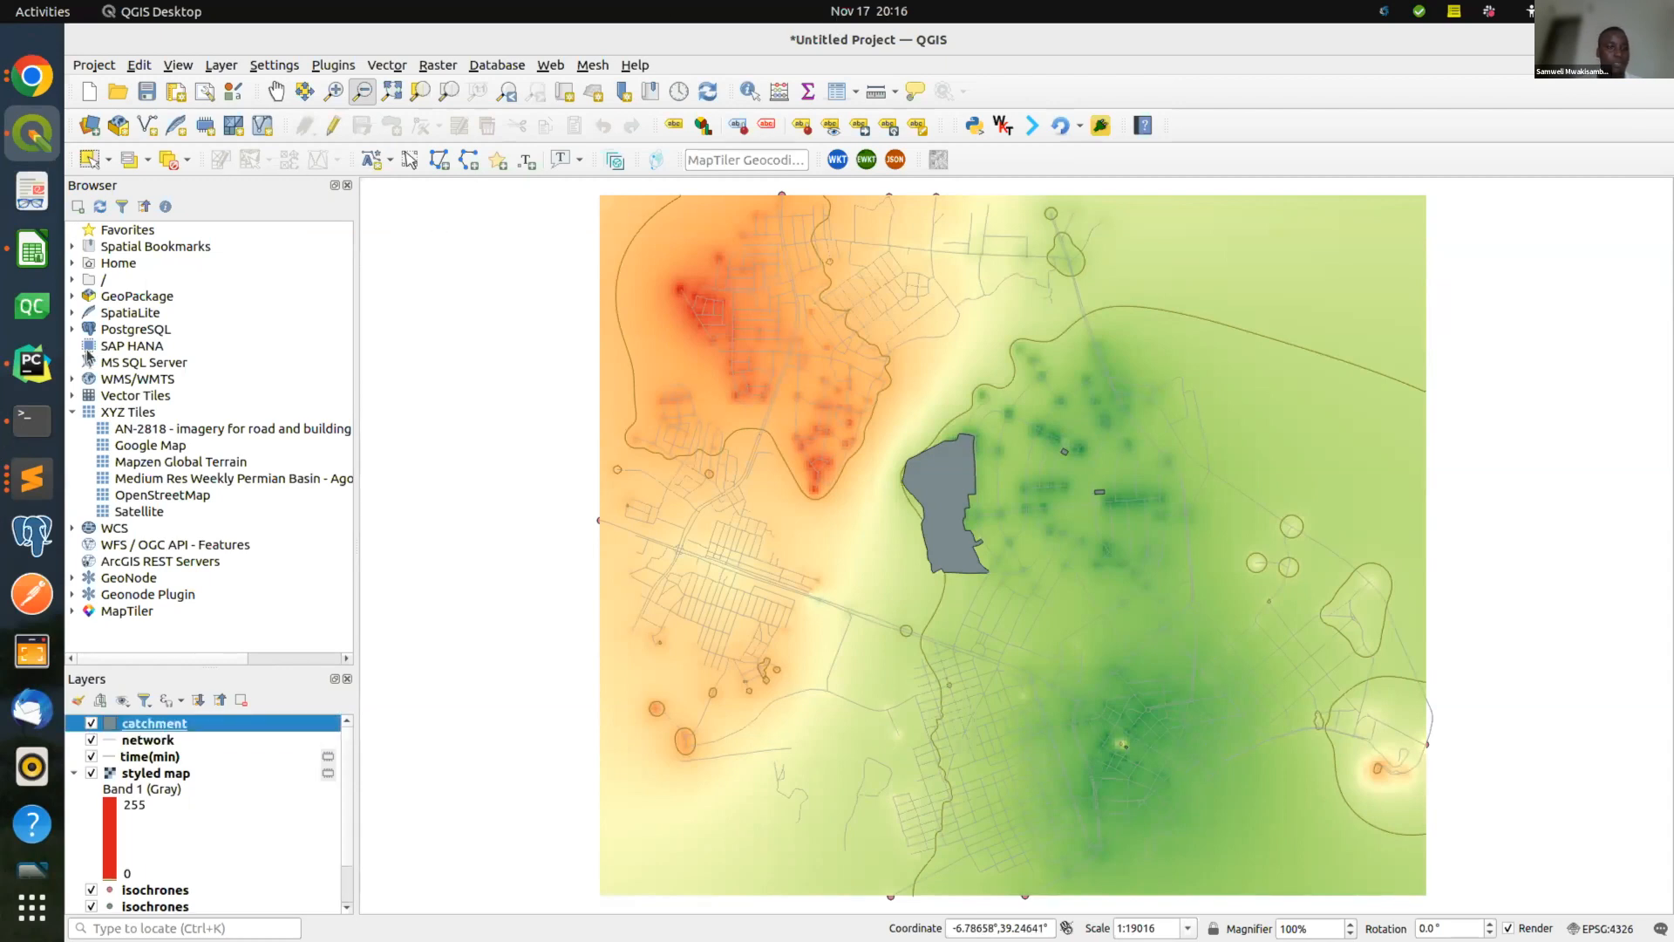
scroll(5, 539, "down", 3)
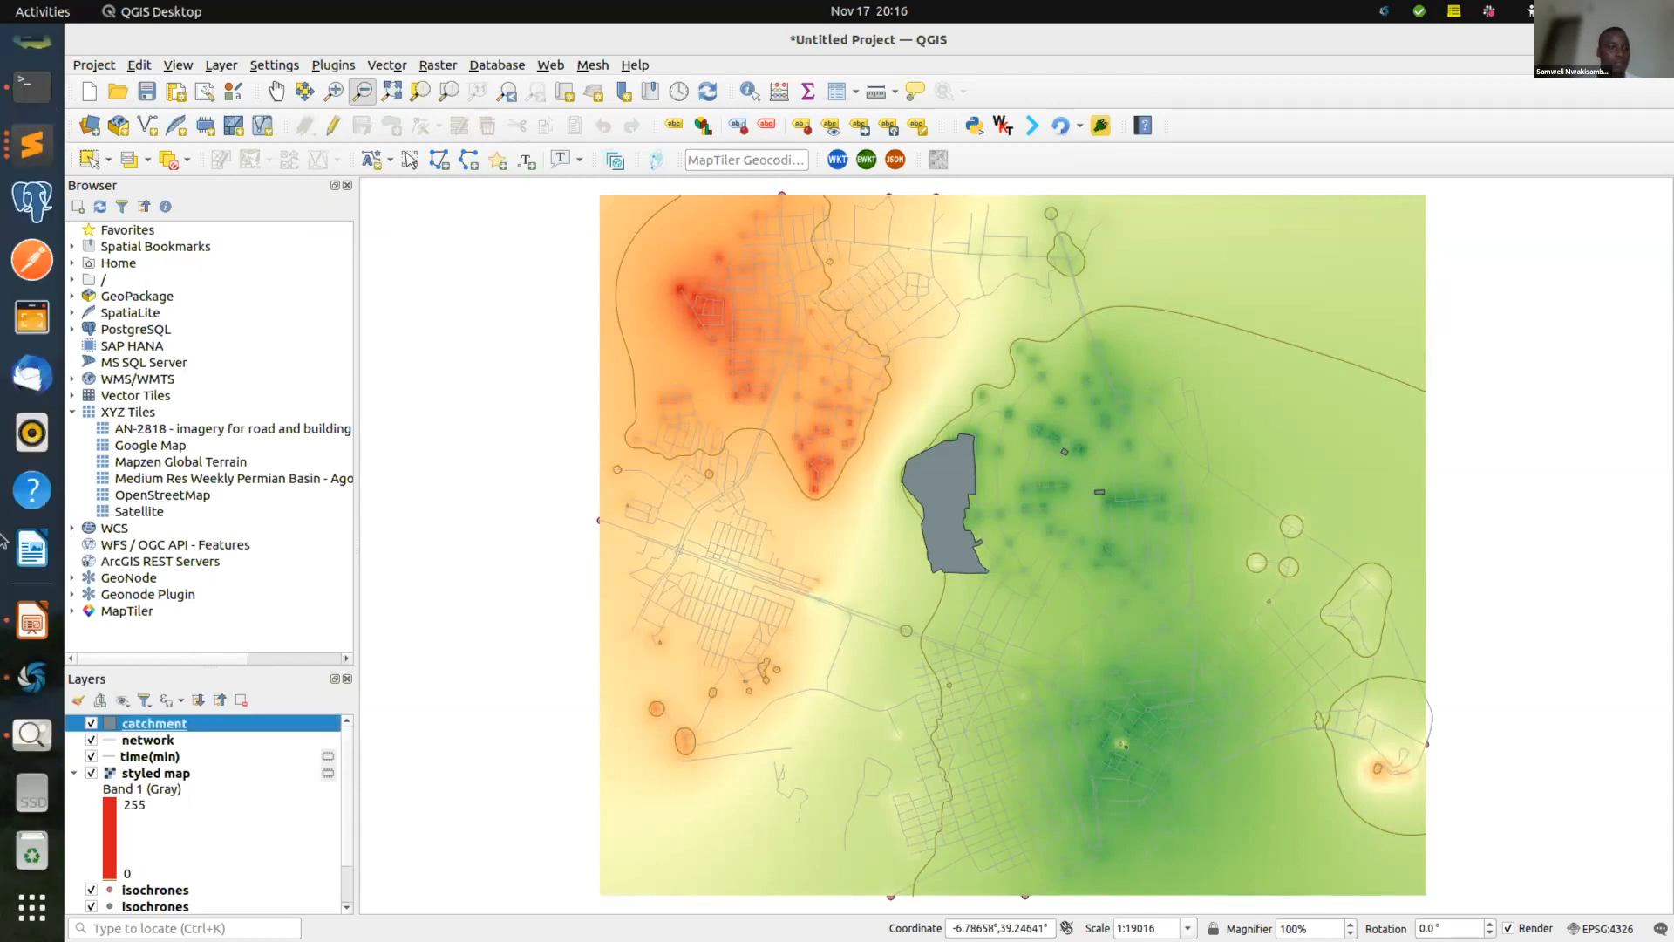
left_click(15, 606)
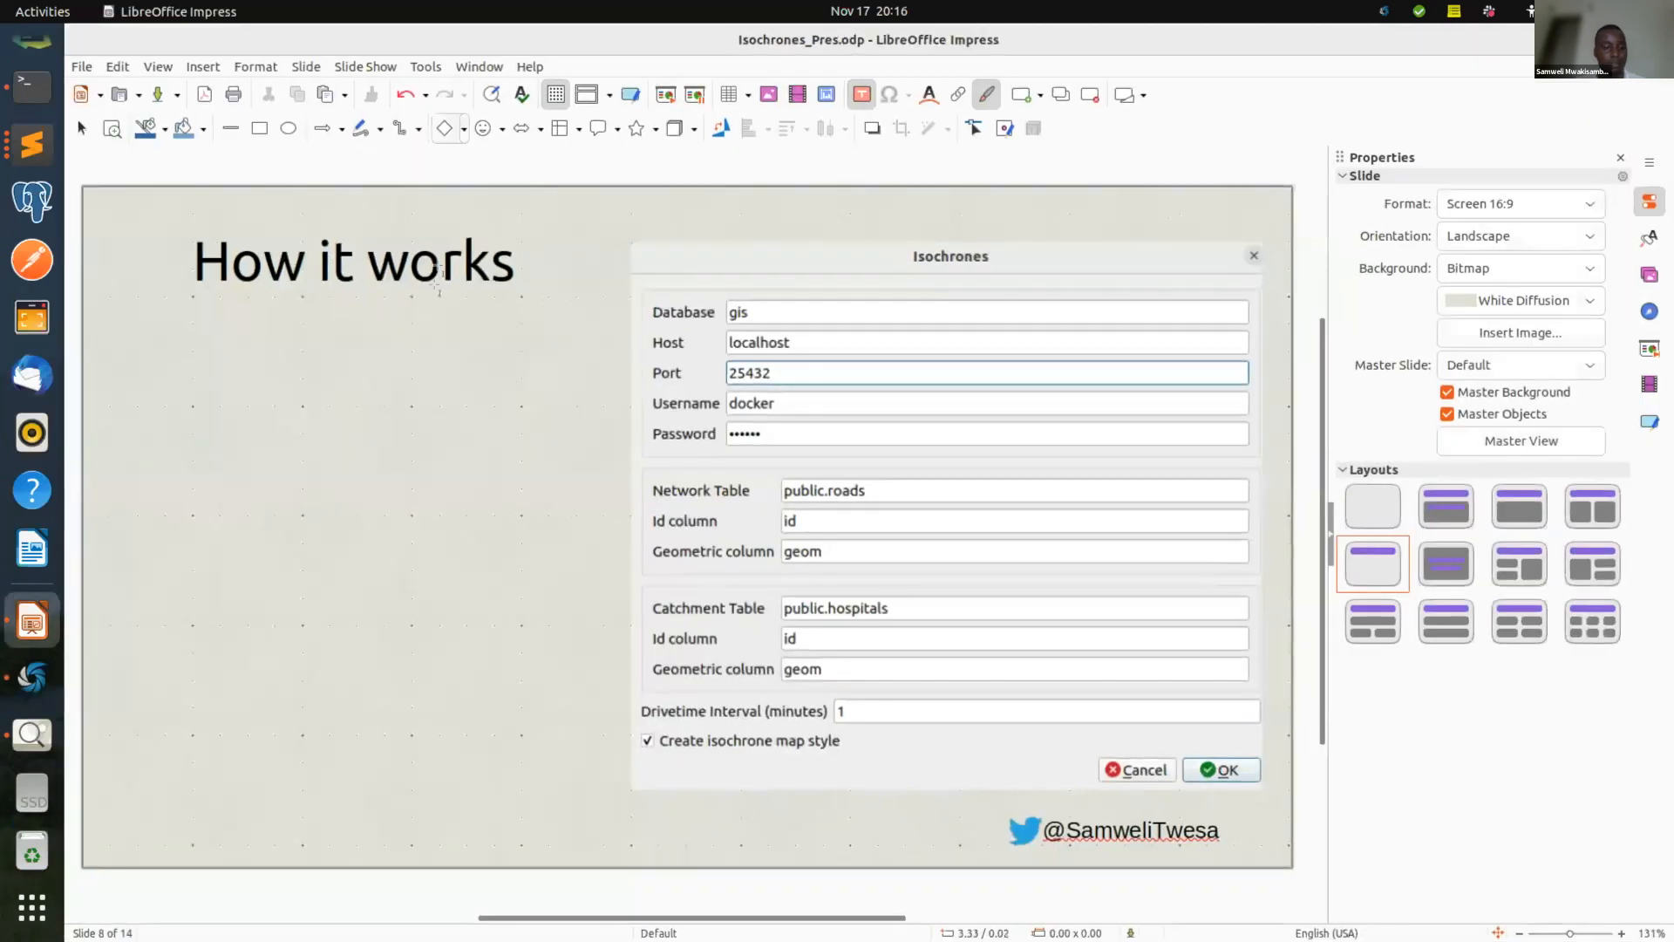
Check the slideshow options, deselect the text frame, and start the full-screen slideshow with F5.
left_click(390, 69)
left_click(410, 91)
left_click(505, 264)
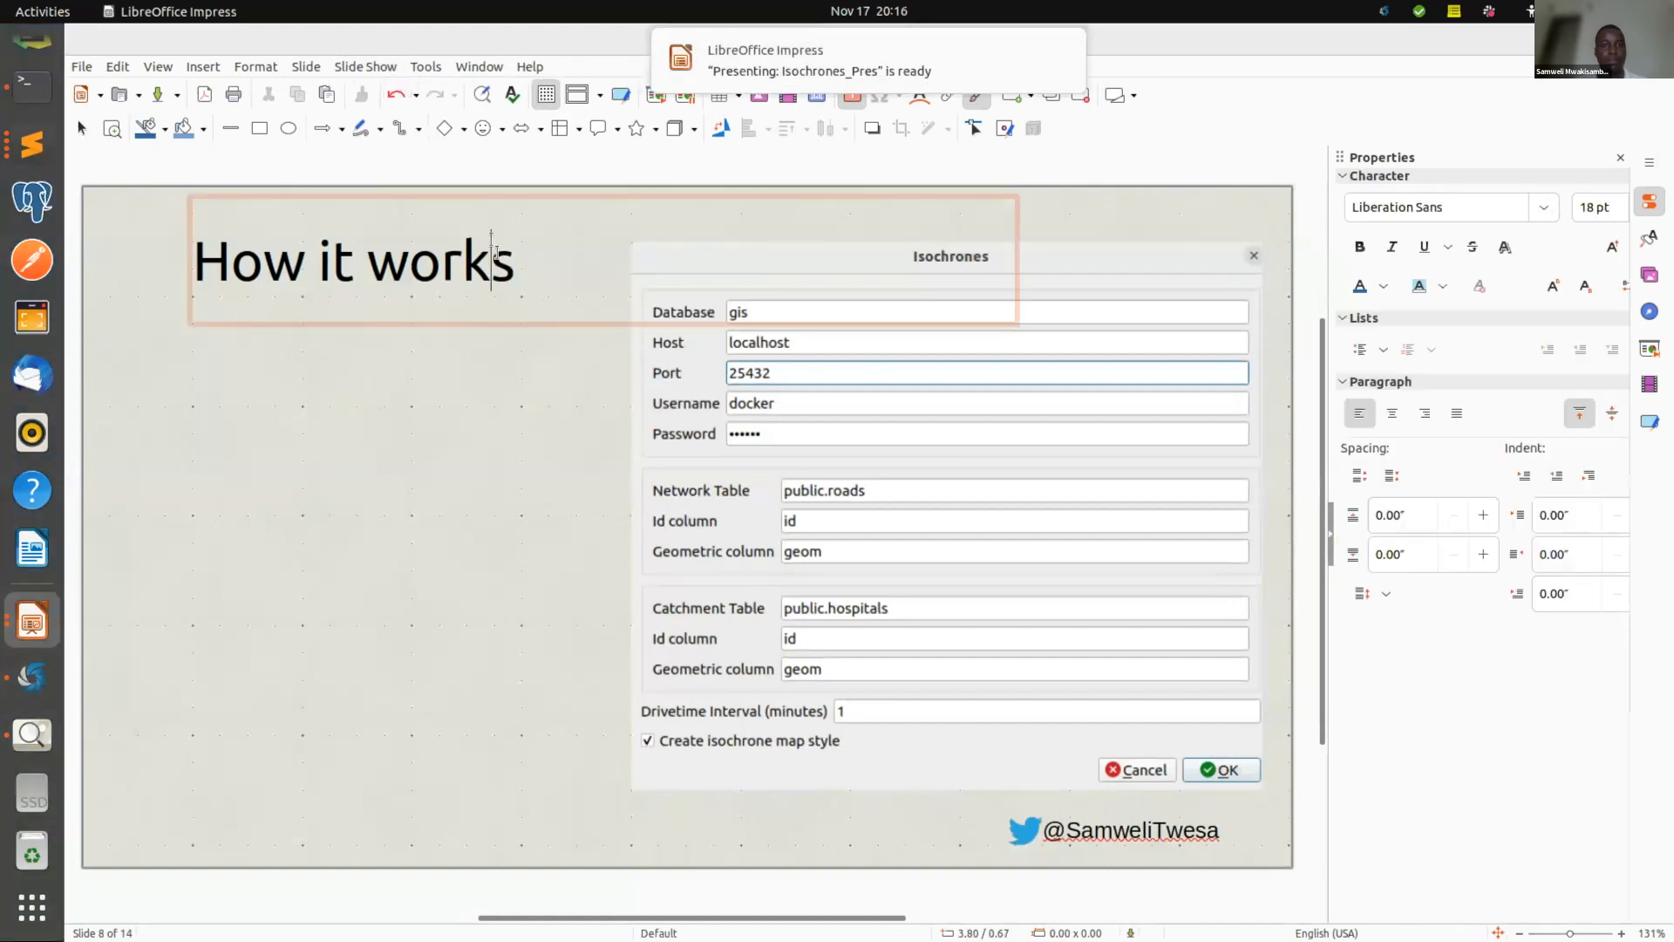
left_click(409, 351)
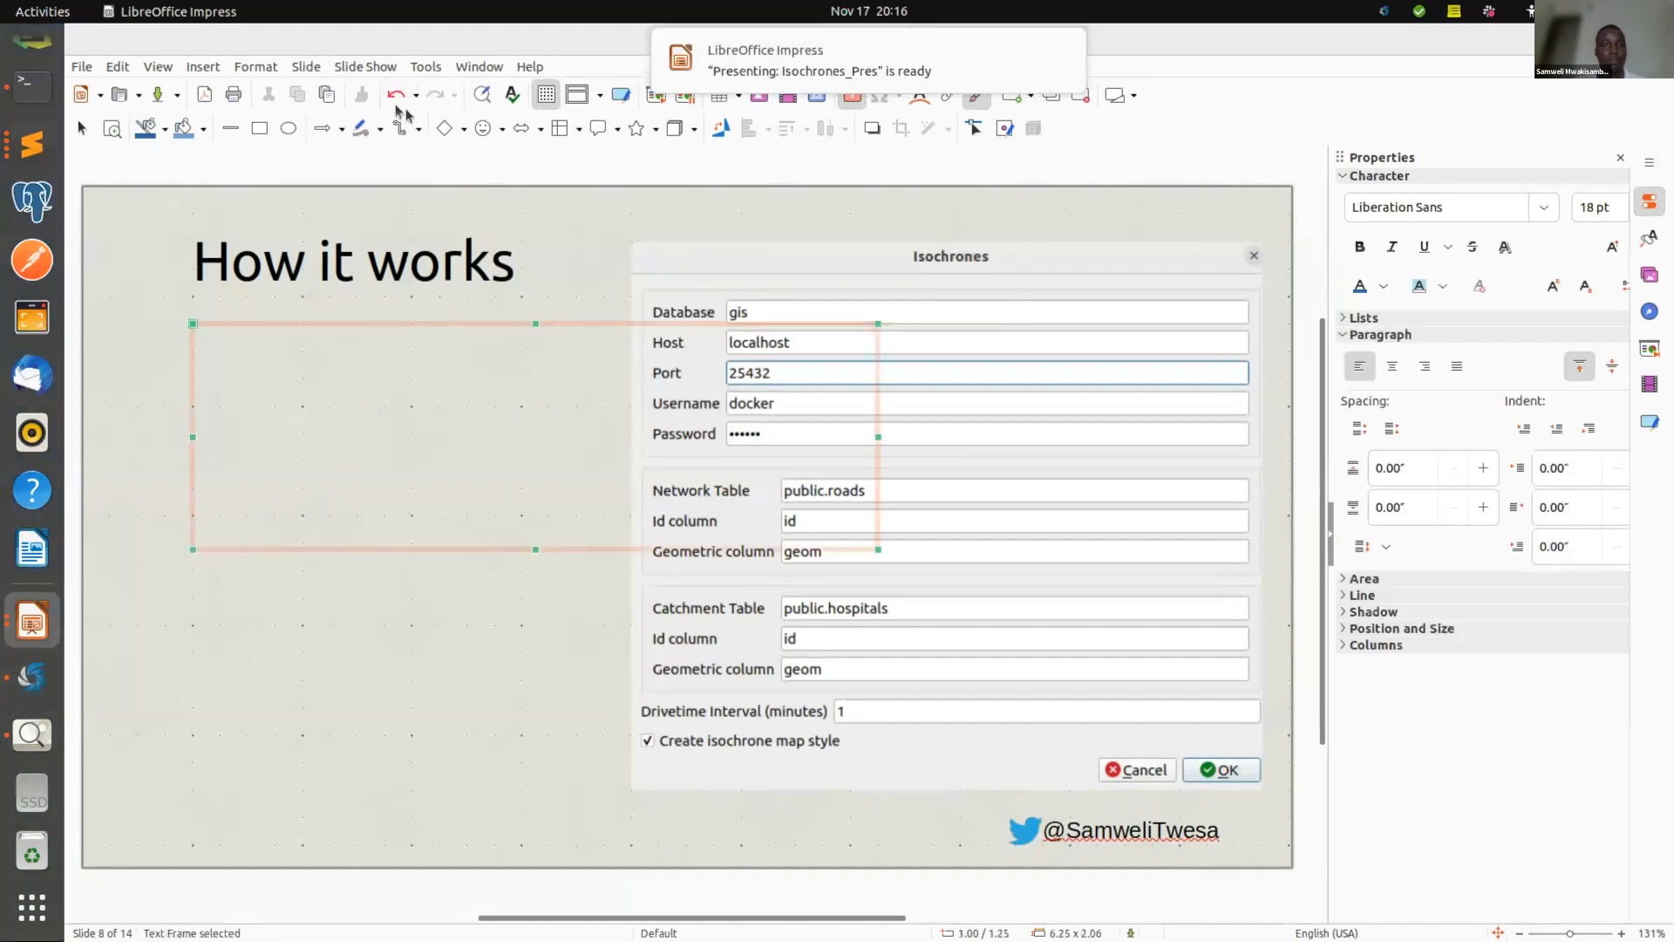
left_click(365, 66)
left_click(814, 40)
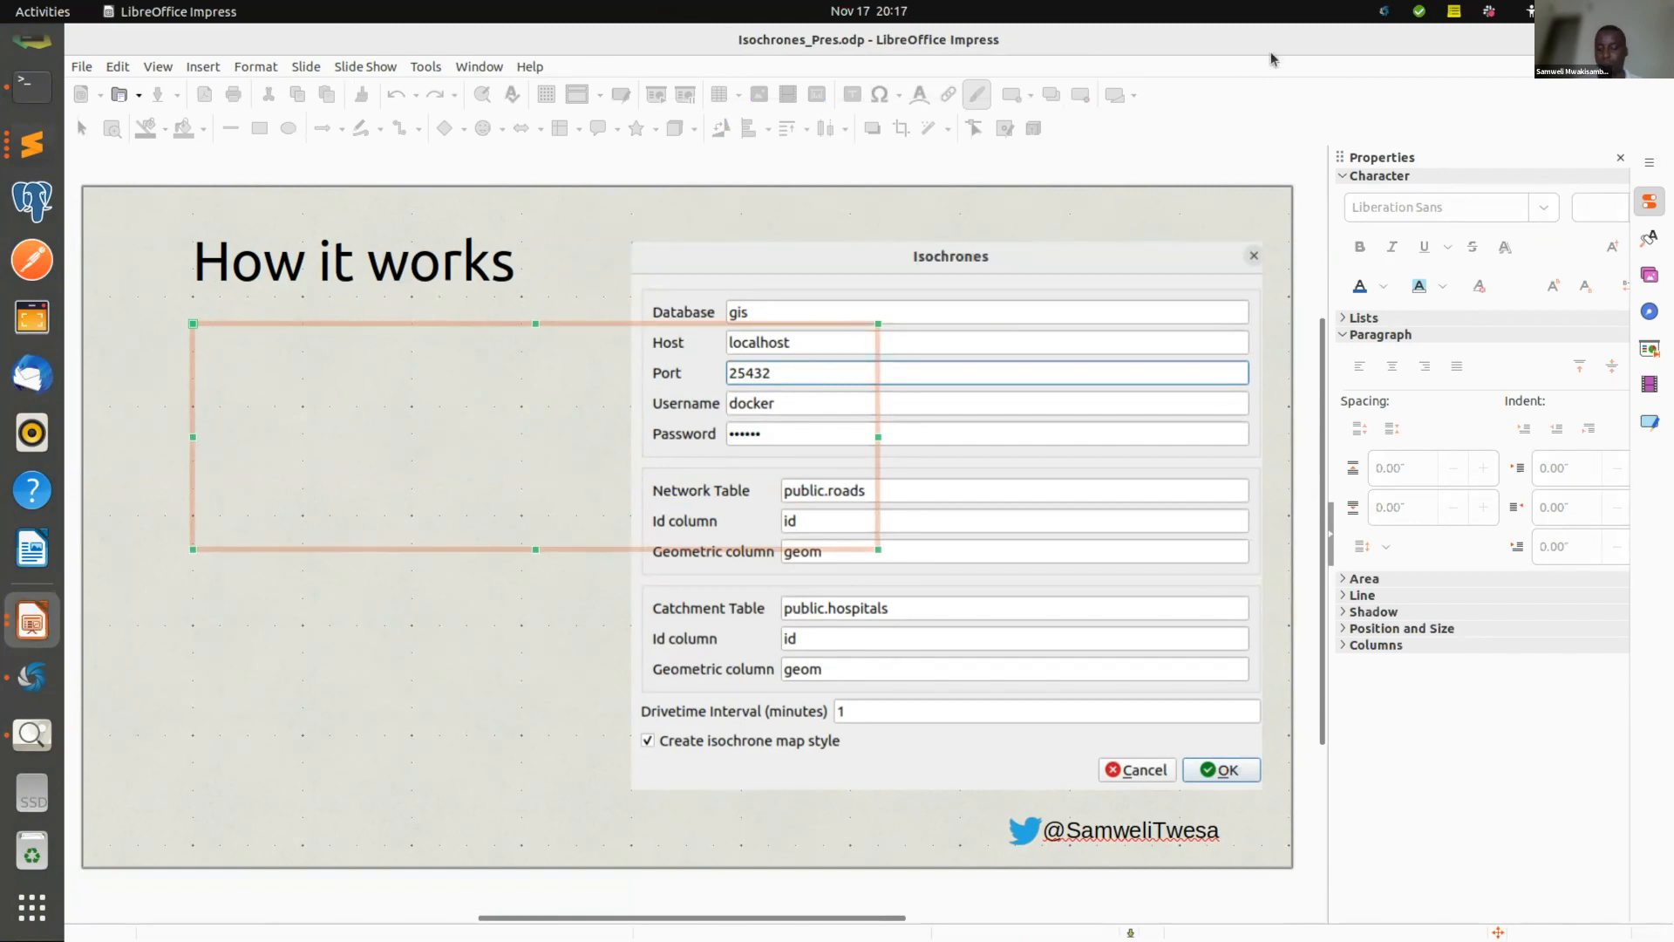
left_click(1211, 227)
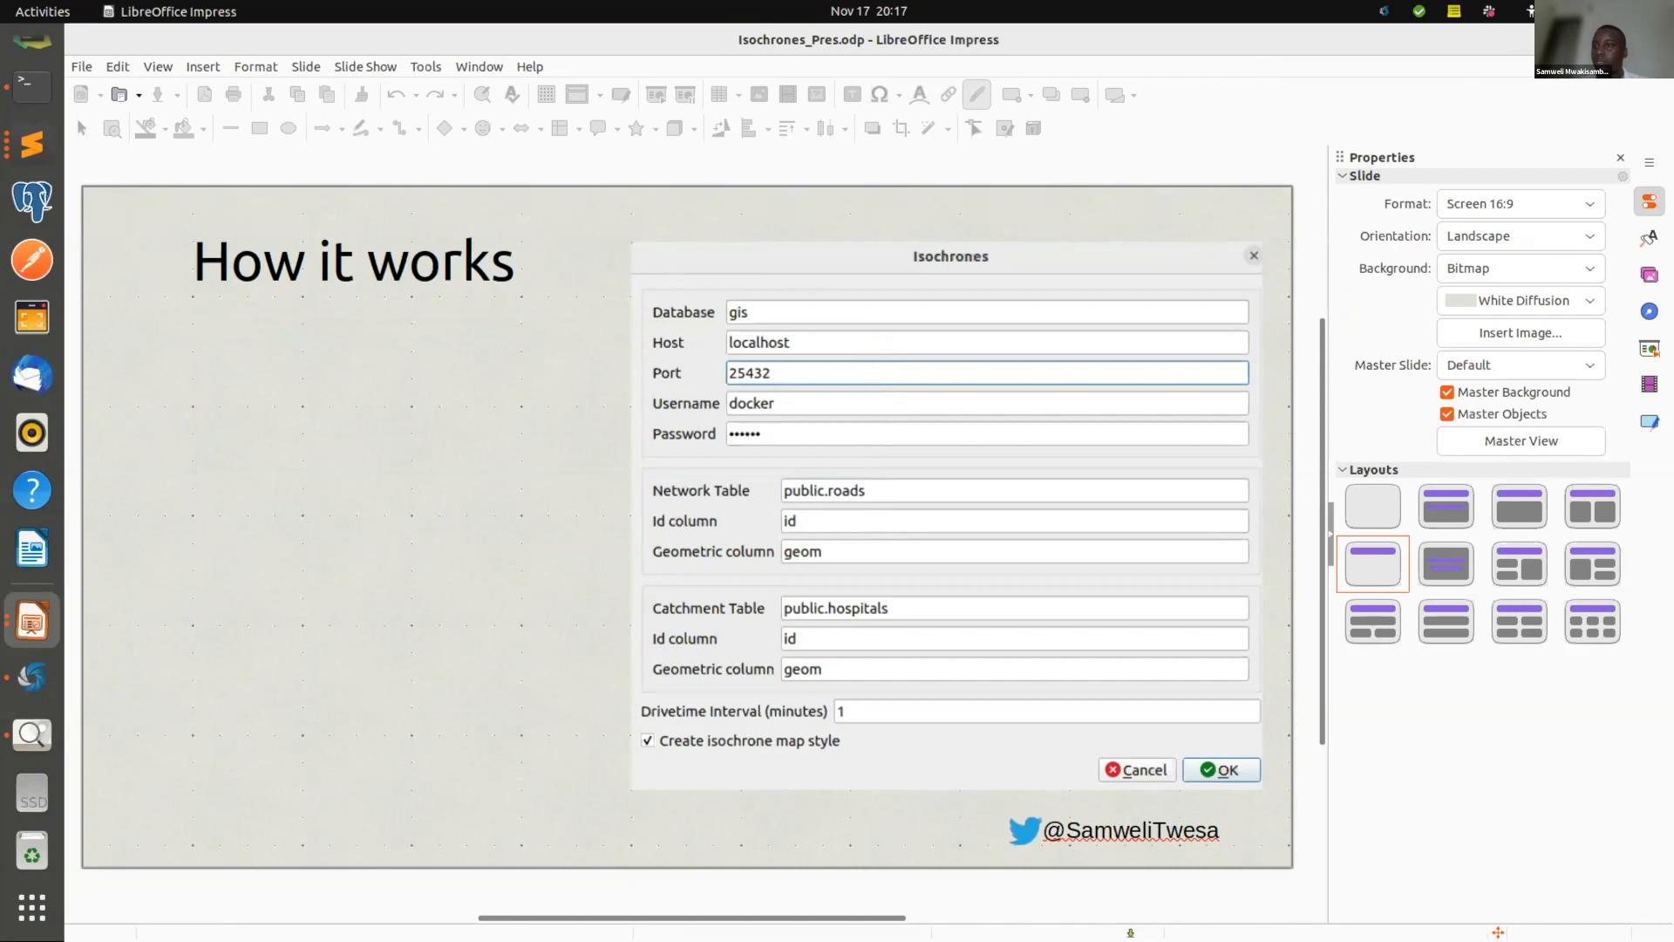
key("F5")
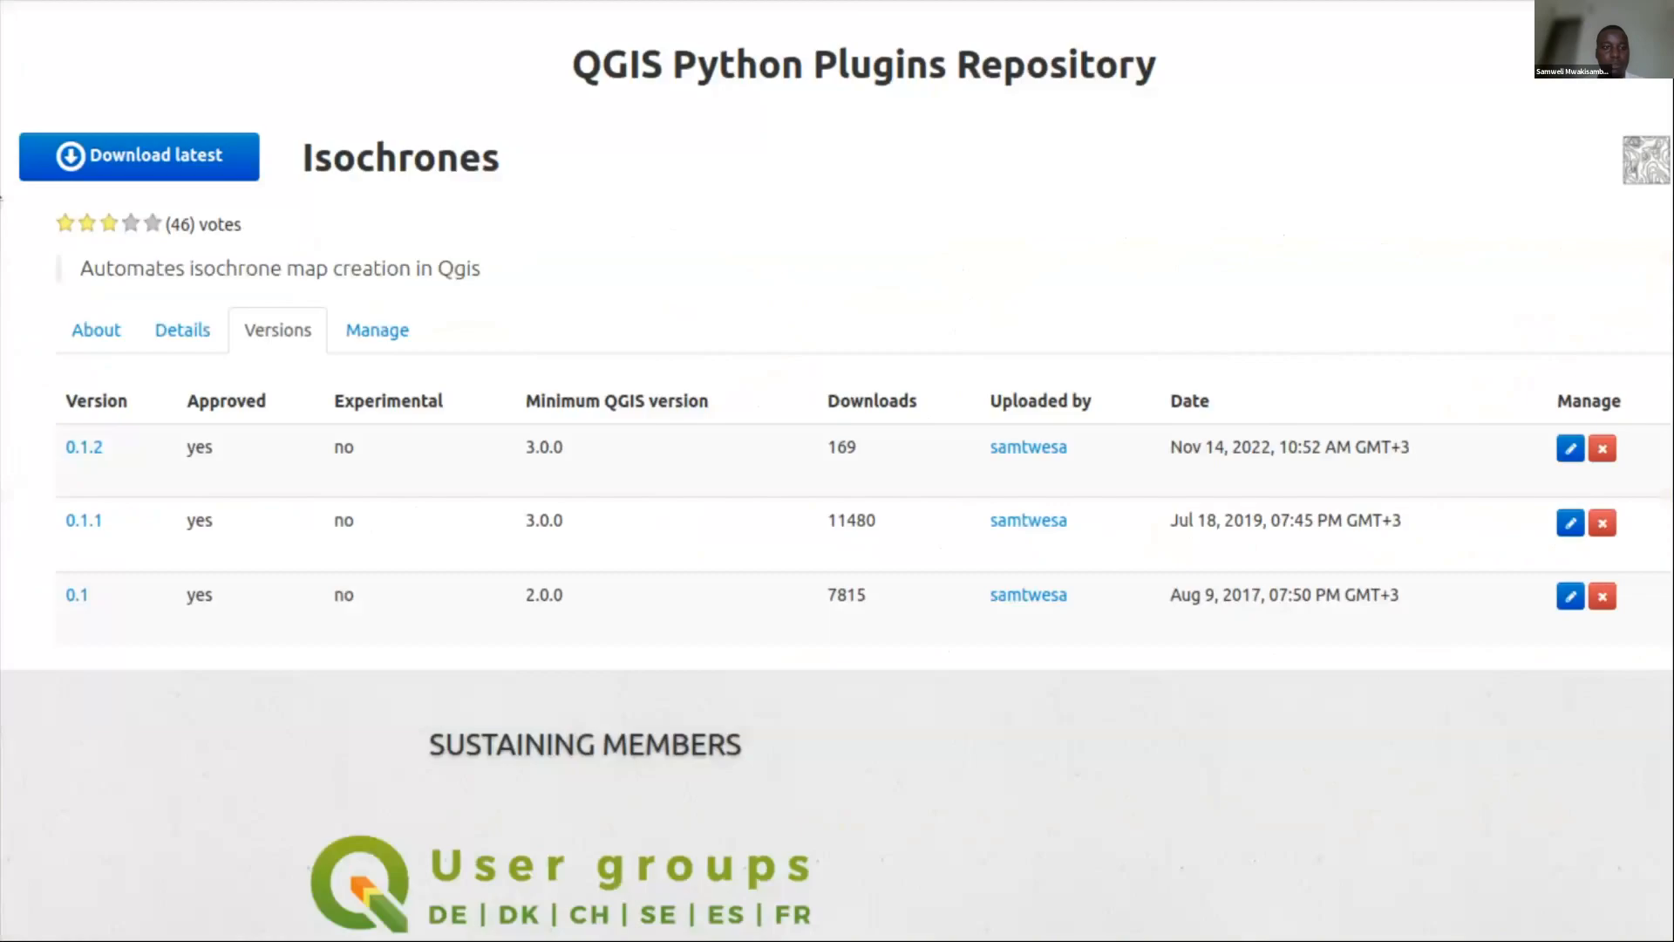
Move between the How it works slide and the Plugin outputs slide, ending on the drive-time map.
key("Right")
key("Right")
key("Right")
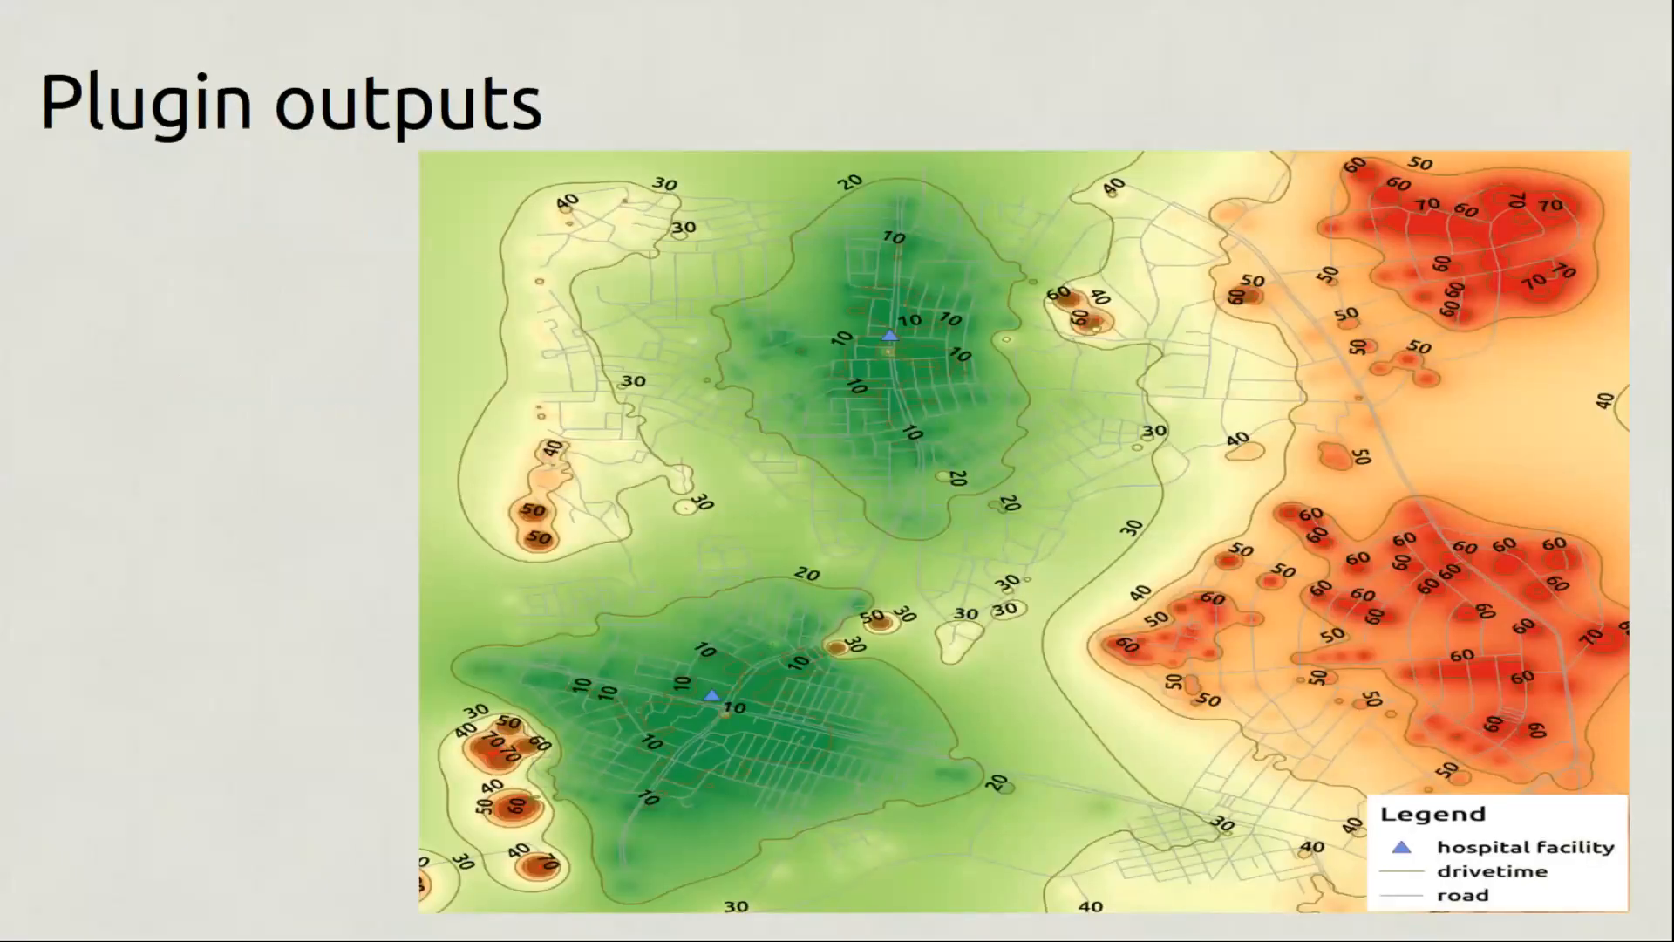
key("Left")
key("Right")
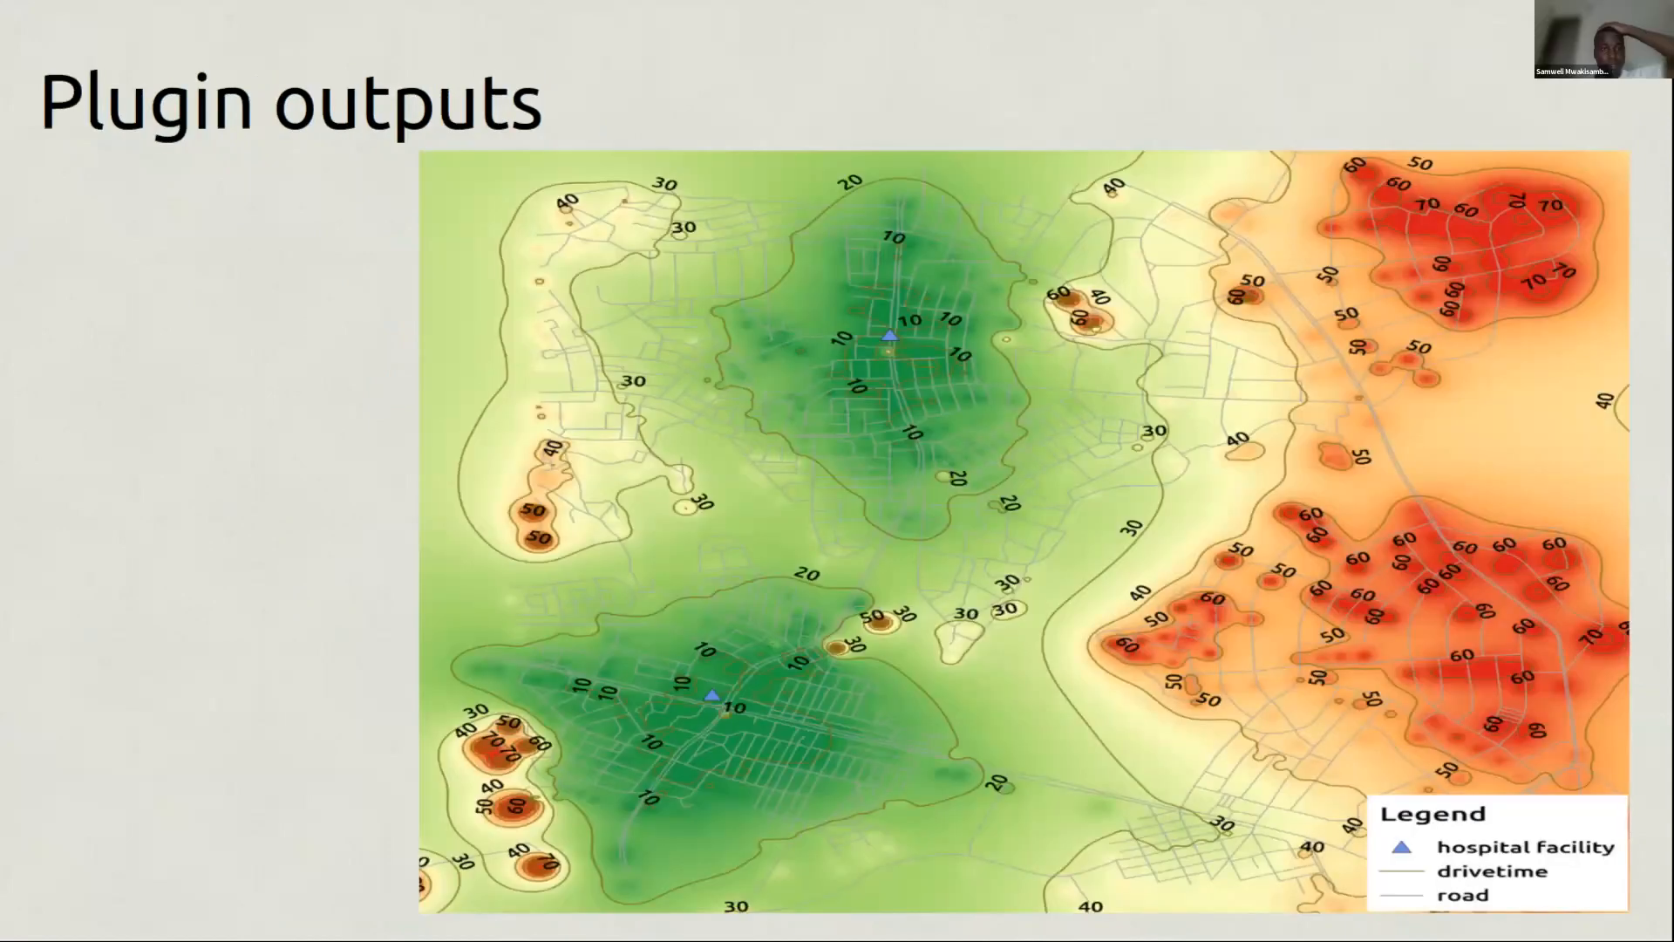
key("Left")
key("Right")
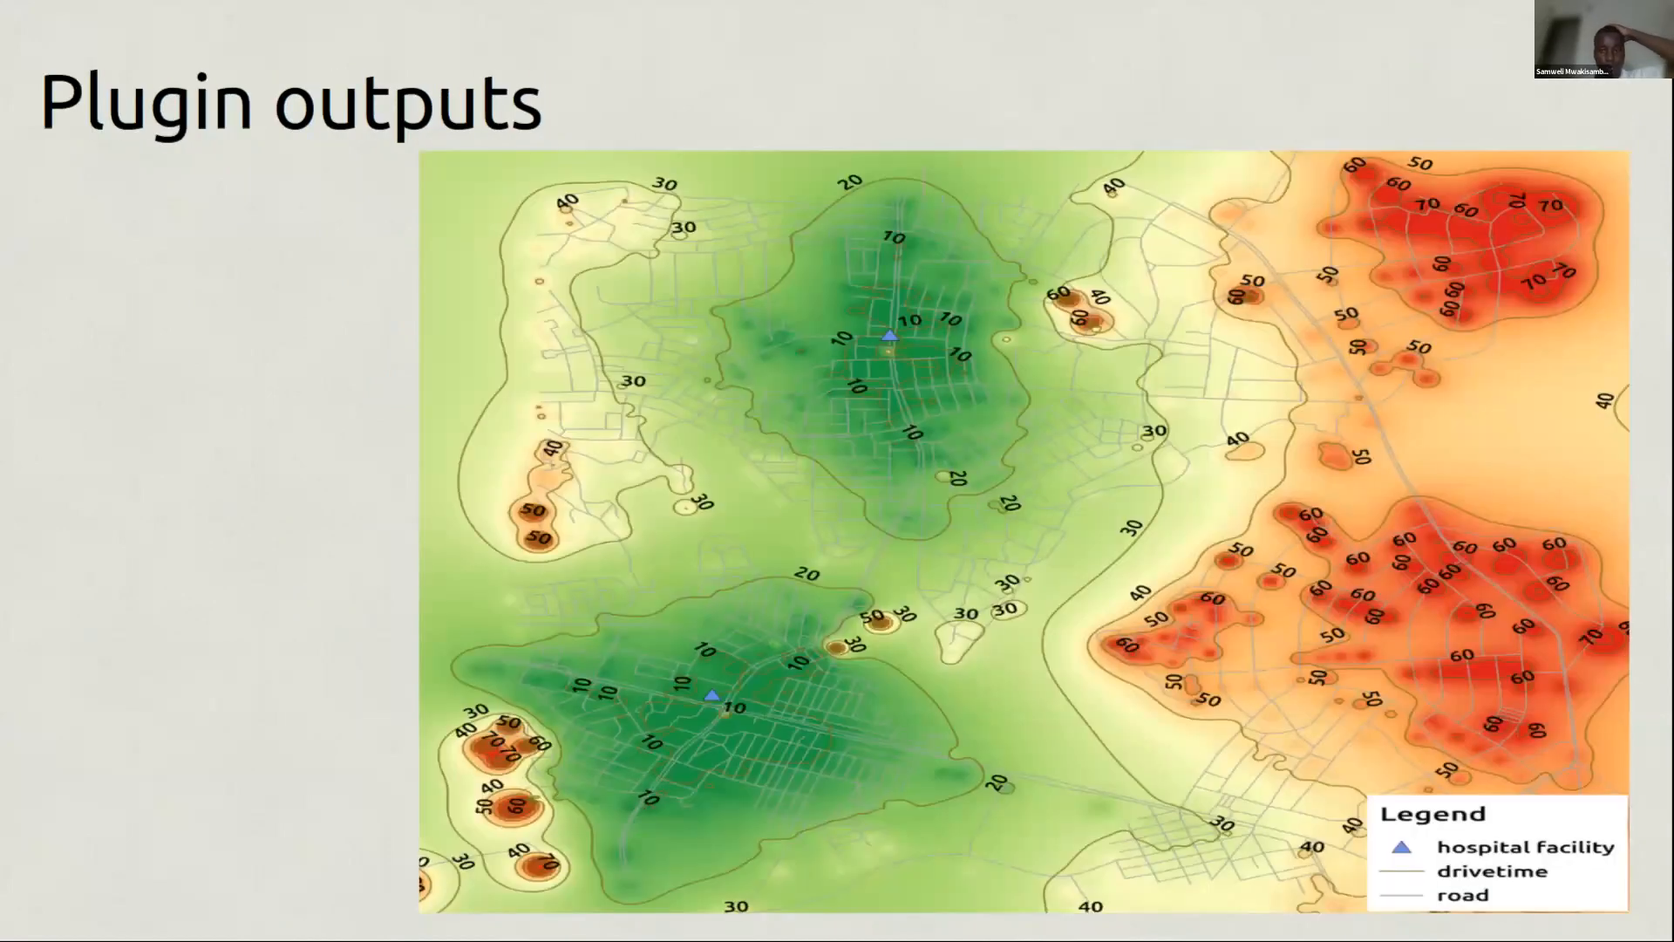